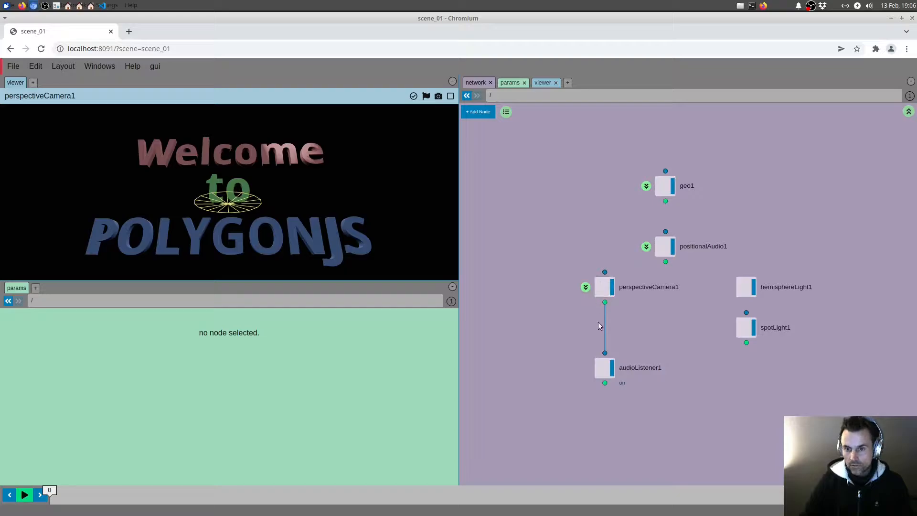
Step: Move the positionalAudio1 node along X to a translation of about 0.127, checking its helper from several camera angles
{"action": "left_click_drag", "start_coordinate": [363, 199], "coordinate": [348, 228]}
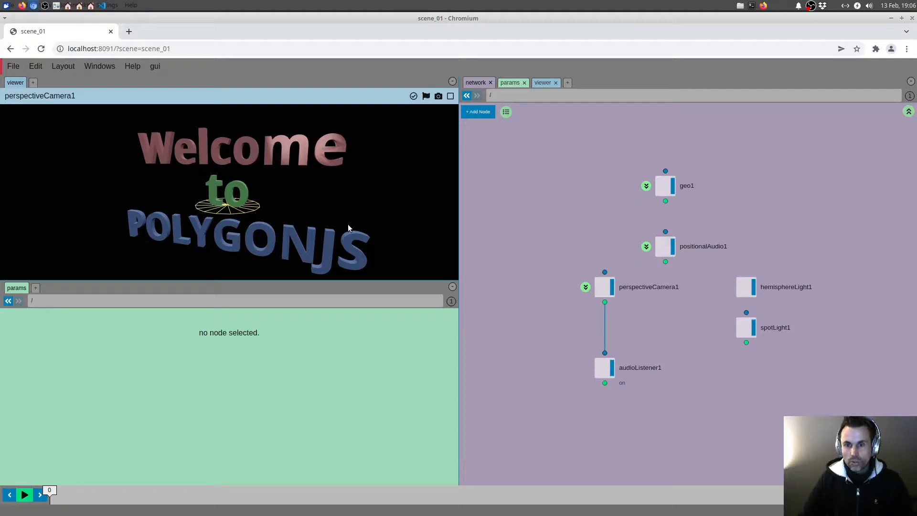
{"action": "left_click", "coordinate": [665, 247]}
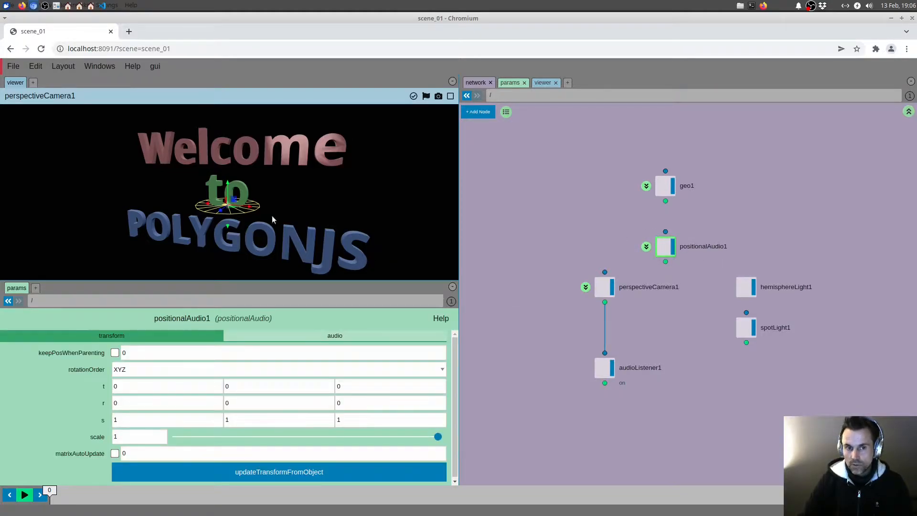
{"action": "left_click_drag", "start_coordinate": [272, 219], "coordinate": [251, 217]}
{"action": "left_click_drag", "start_coordinate": [325, 219], "coordinate": [258, 206]}
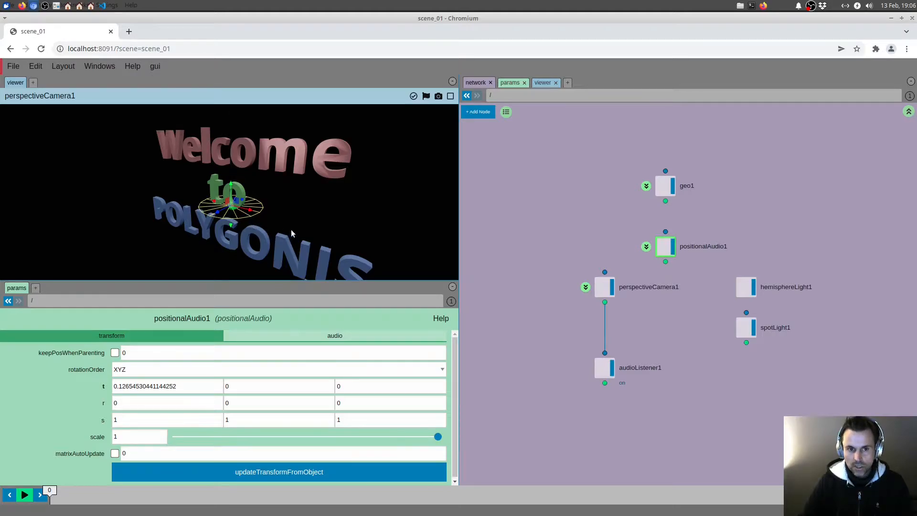
{"action": "left_click_drag", "start_coordinate": [291, 230], "coordinate": [285, 228]}
{"action": "left_click", "coordinate": [603, 242]}
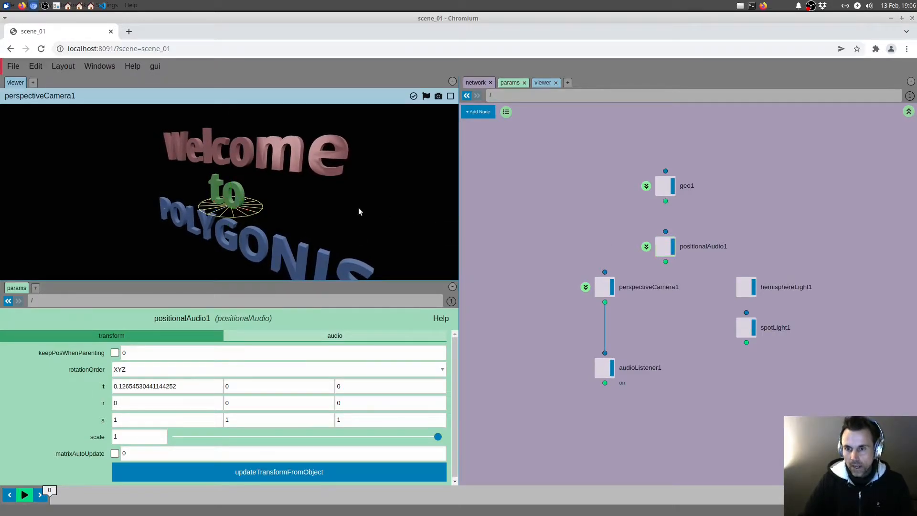
{"action": "left_click_drag", "start_coordinate": [359, 209], "coordinate": [266, 212]}
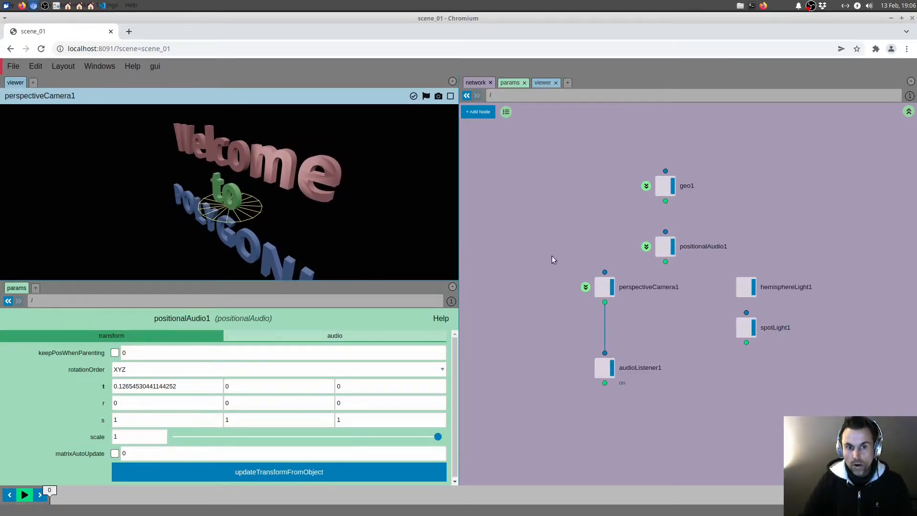
Step: Set positionalAudio1's coneInnerAngle to 140.4 and check the cone helper in the viewer
{"action": "left_click", "coordinate": [666, 247]}
{"action": "left_click", "coordinate": [325, 337]}
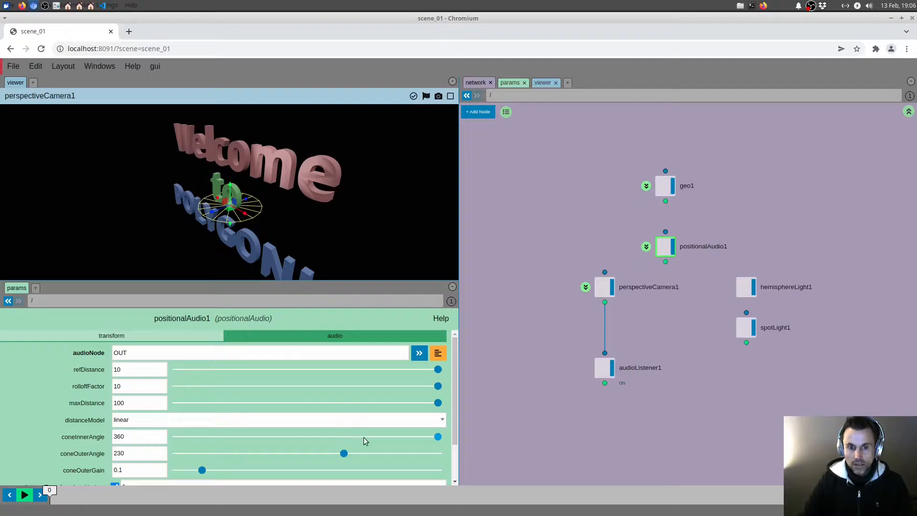
{"action": "left_click_drag", "start_coordinate": [365, 437], "coordinate": [278, 437]}
{"action": "left_click_drag", "start_coordinate": [306, 225], "coordinate": [344, 256]}
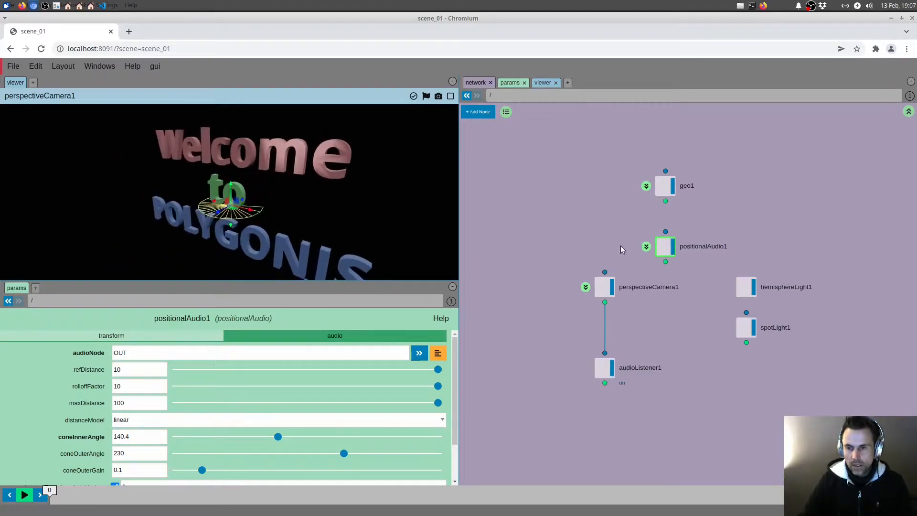
Step: Enter positionalAudio1's network, inspect the AMSynth1 and playInstrument1 nodes, and play test notes on playInstrument1's keyboard
{"action": "left_click", "coordinate": [646, 247]}
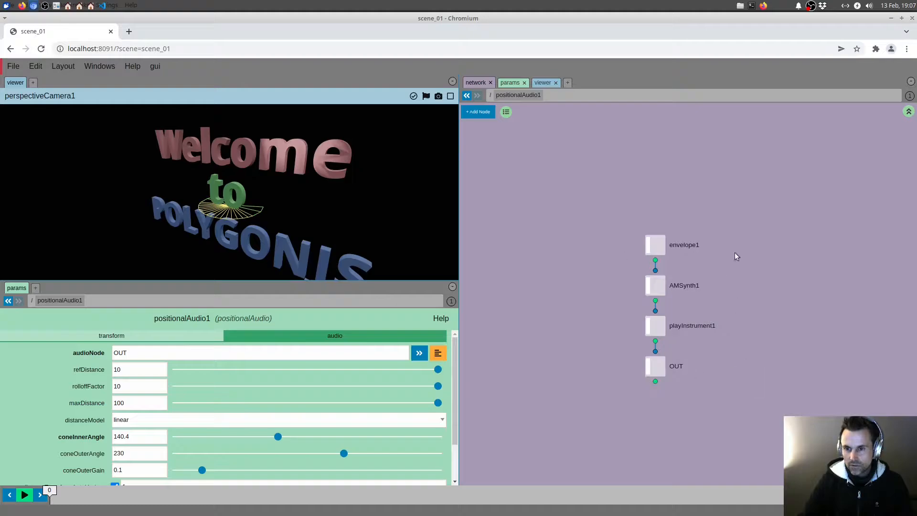
{"action": "left_click", "coordinate": [682, 286]}
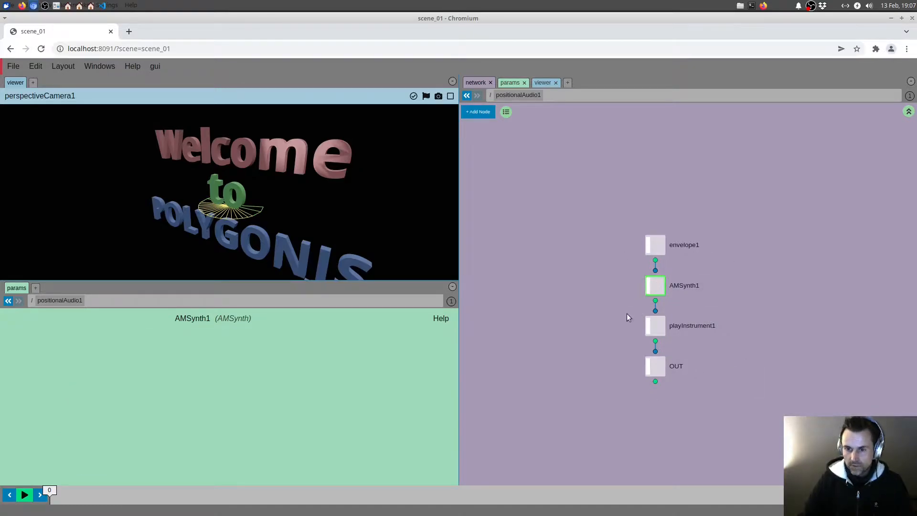
{"action": "left_click", "coordinate": [687, 326]}
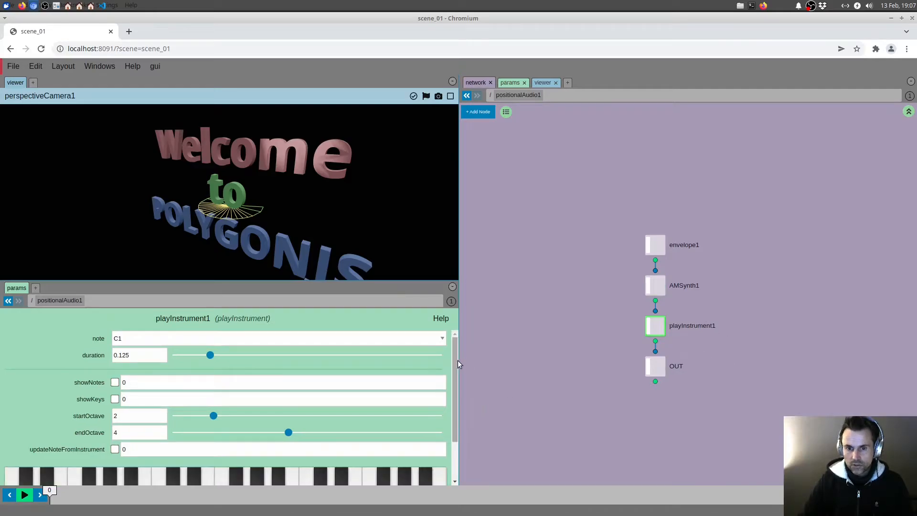
{"action": "scroll", "coordinate": [452, 368], "scroll_direction": "down", "scroll_amount": 2}
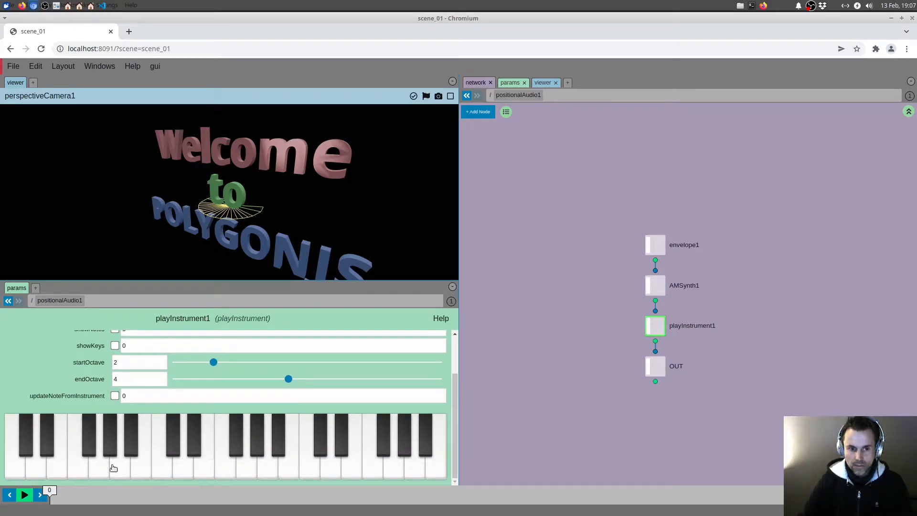
{"action": "left_click", "coordinate": [268, 468]}
{"action": "left_click", "coordinate": [375, 468]}
{"action": "left_click_drag", "start_coordinate": [383, 468], "coordinate": [133, 465]}
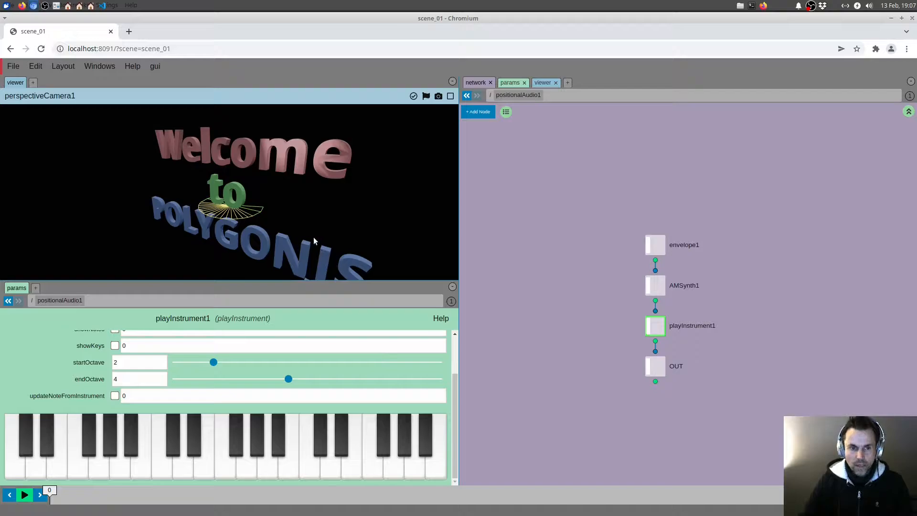
Step: Play more notes on the keyboard from different camera angles to compare the positional sound
{"action": "left_click_drag", "start_coordinate": [314, 242], "coordinate": [336, 234]}
{"action": "mouse_move", "coordinate": [121, 459]}
{"action": "left_mouse_down"}
{"action": "mouse_move", "coordinate": [368, 462]}
{"action": "mouse_move", "coordinate": [162, 461]}
{"action": "left_mouse_up"}
{"action": "left_click_drag", "start_coordinate": [394, 213], "coordinate": [230, 221]}
{"action": "mouse_move", "coordinate": [133, 464]}
{"action": "left_mouse_down"}
{"action": "mouse_move", "coordinate": [374, 462]}
{"action": "mouse_move", "coordinate": [132, 458]}
{"action": "mouse_move", "coordinate": [331, 451]}
{"action": "left_mouse_up"}
{"action": "mouse_move", "coordinate": [208, 229]}
{"action": "left_mouse_down"}
{"action": "mouse_move", "coordinate": [291, 249]}
{"action": "mouse_move", "coordinate": [343, 249]}
{"action": "left_mouse_up"}
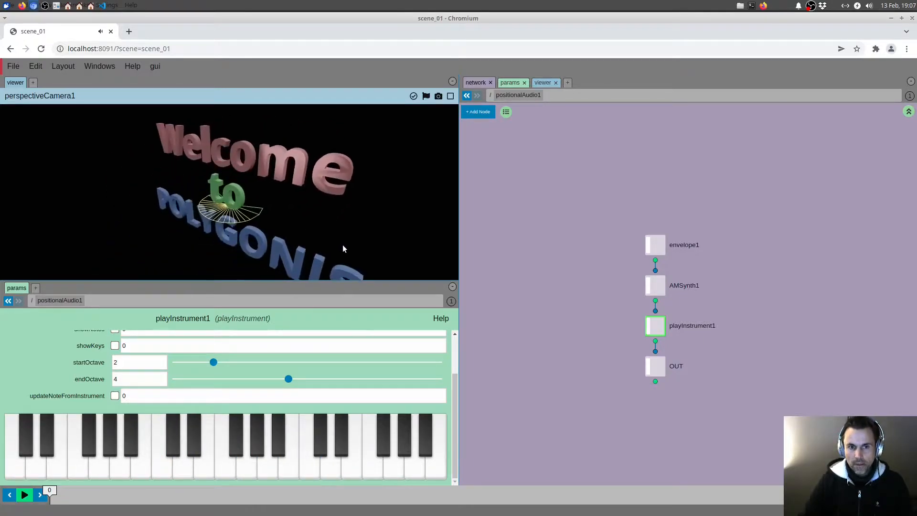
Step: Set the parent positionalAudio1's coneOuterAngle to 298.8 in floating parameters, check the helper, and close them
{"action": "right_click", "coordinate": [531, 96]}
{"action": "left_click", "coordinate": [559, 109]}
{"action": "left_click_drag", "start_coordinate": [500, 163], "coordinate": [661, 131]}
{"action": "left_click", "coordinate": [655, 167]}
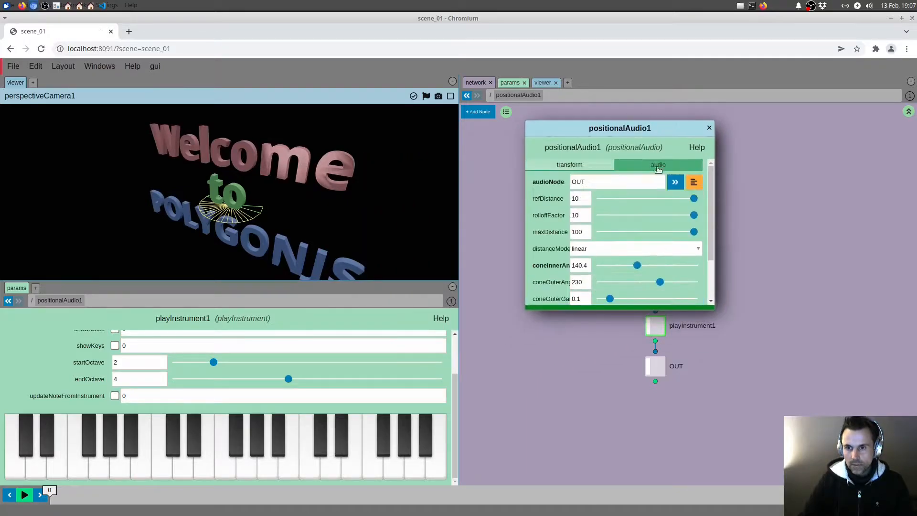
{"action": "scroll", "coordinate": [710, 201], "scroll_direction": "down", "scroll_amount": 3}
{"action": "left_click_drag", "start_coordinate": [711, 310], "coordinate": [806, 367]}
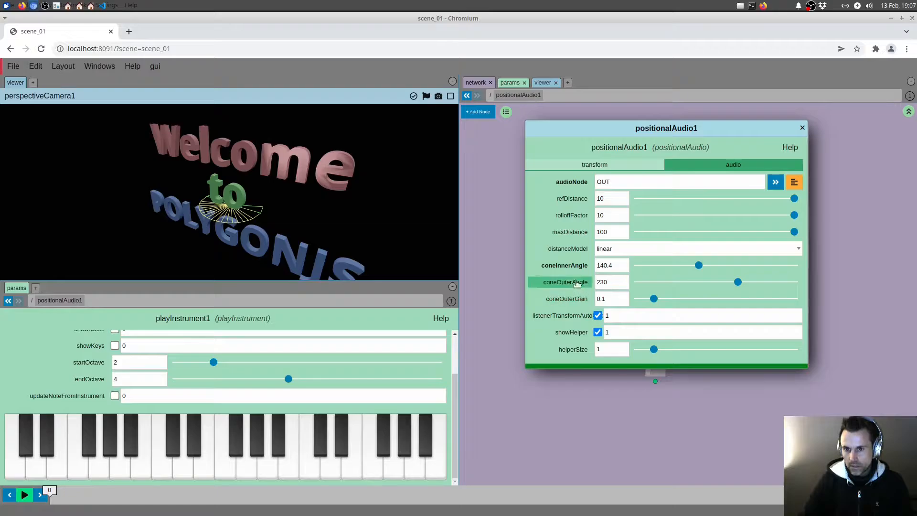
{"action": "left_click_drag", "start_coordinate": [699, 266], "coordinate": [769, 282]}
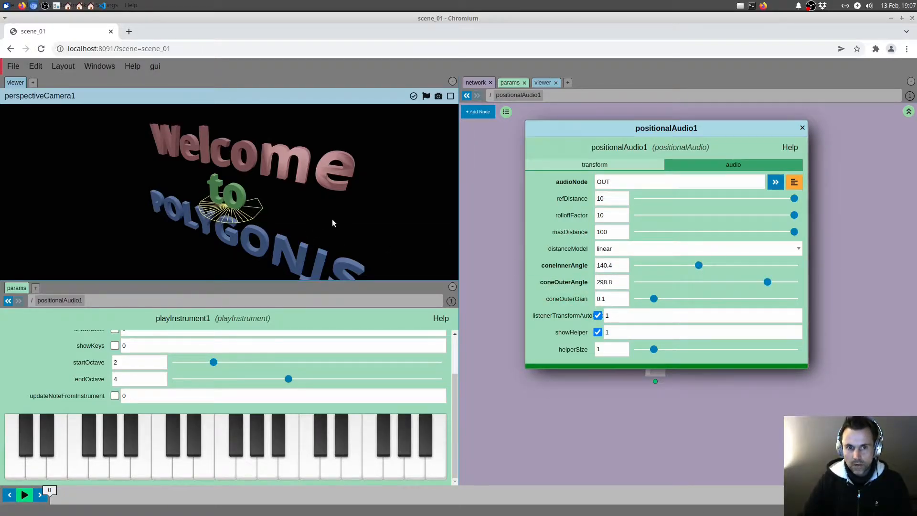
{"action": "left_click_drag", "start_coordinate": [333, 223], "coordinate": [308, 224]}
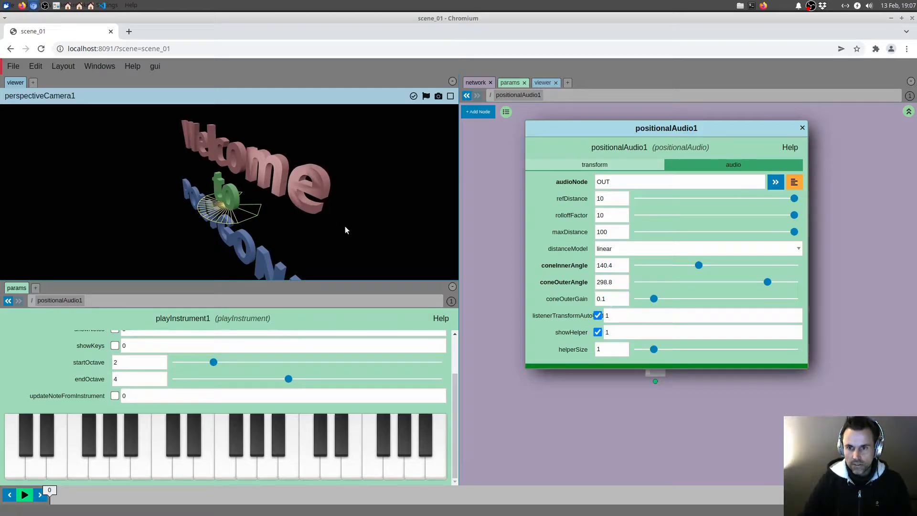
{"action": "left_click", "coordinate": [802, 128]}
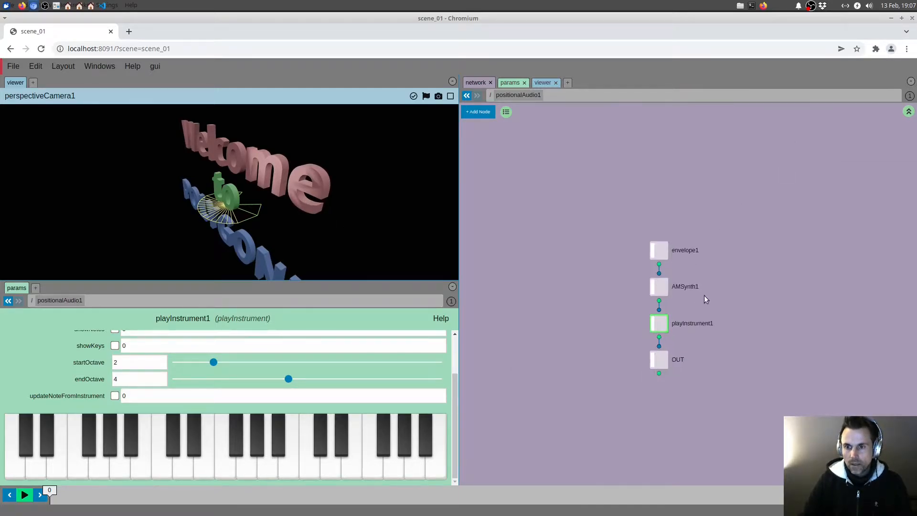
Step: Move envelope1 and AMSynth1 away from playInstrument1 and add a file input node beside AMSynth1
{"action": "middle_click_drag", "start_coordinate": [720, 271], "coordinate": [689, 260]}
{"action": "left_click_drag", "start_coordinate": [588, 198], "coordinate": [578, 232]}
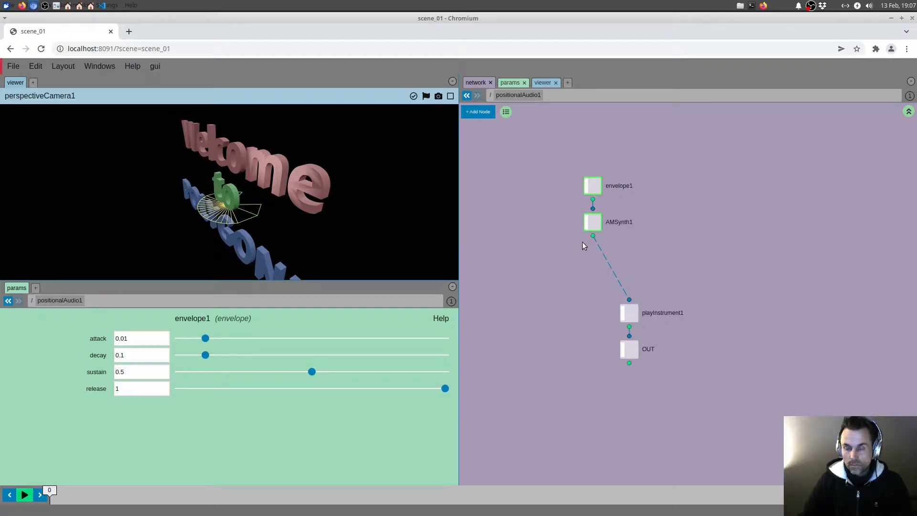
{"action": "right_click", "coordinate": [574, 252]}
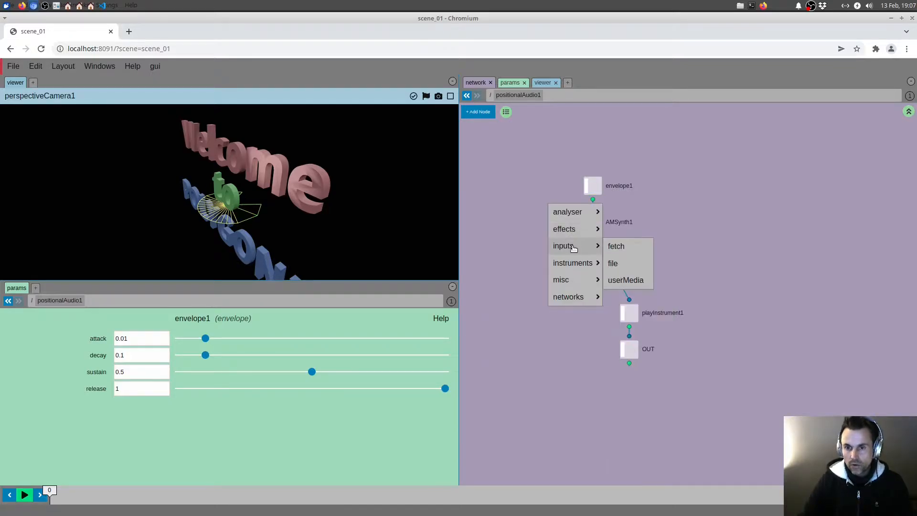
{"action": "mouse_move", "coordinate": [581, 228]}
{"action": "mouse_move", "coordinate": [579, 245]}
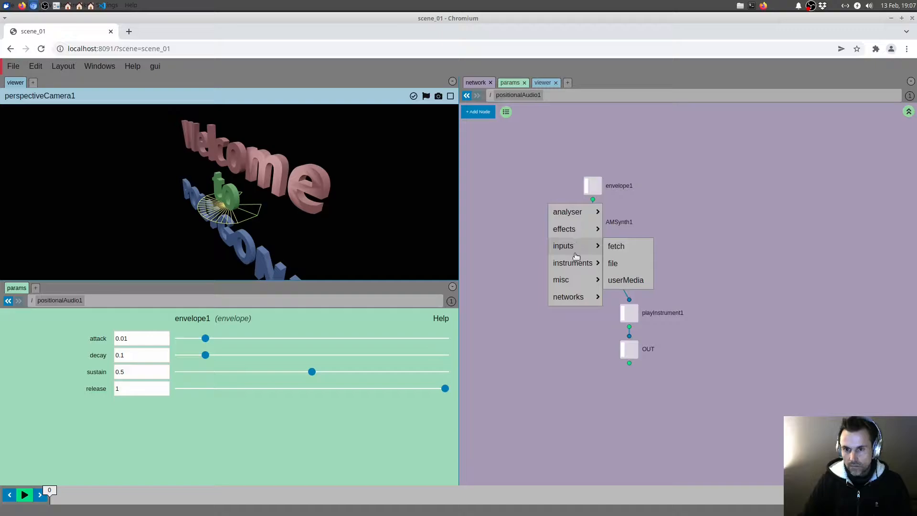
{"action": "mouse_move", "coordinate": [576, 268]}
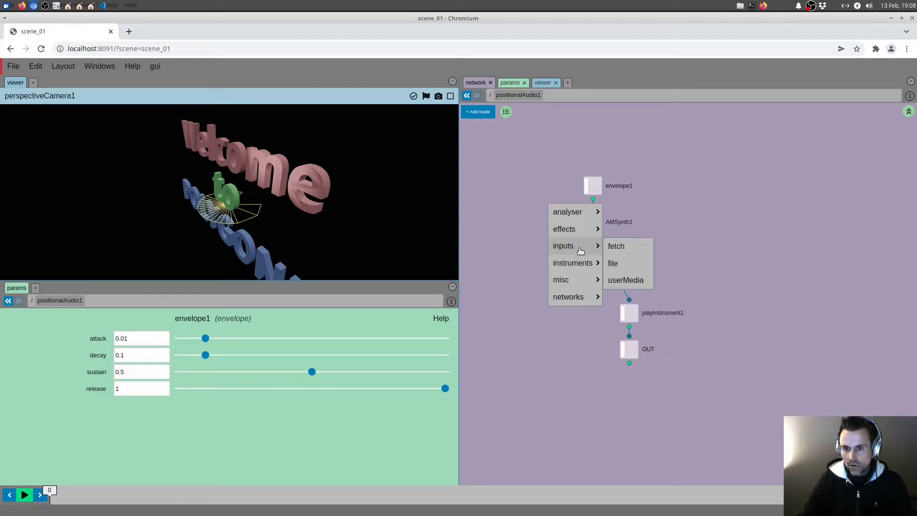
{"action": "left_click", "coordinate": [628, 263]}
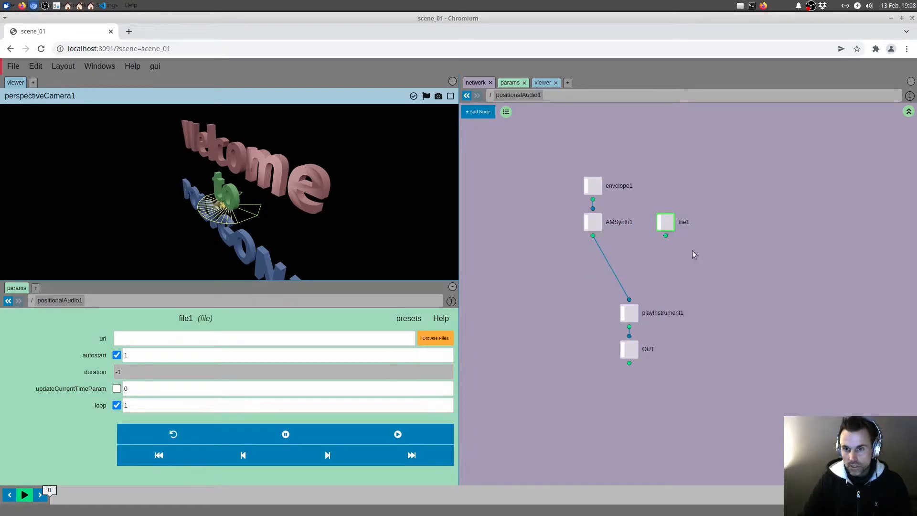
Step: Add a userMedia input node beside file1 and align playInstrument1 and OUT beneath AMSynth1
{"action": "left_click_drag", "start_coordinate": [690, 247], "coordinate": [663, 252]}
{"action": "right_click_drag", "start_coordinate": [662, 252], "coordinate": [652, 252]}
{"action": "mouse_move", "coordinate": [664, 255]}
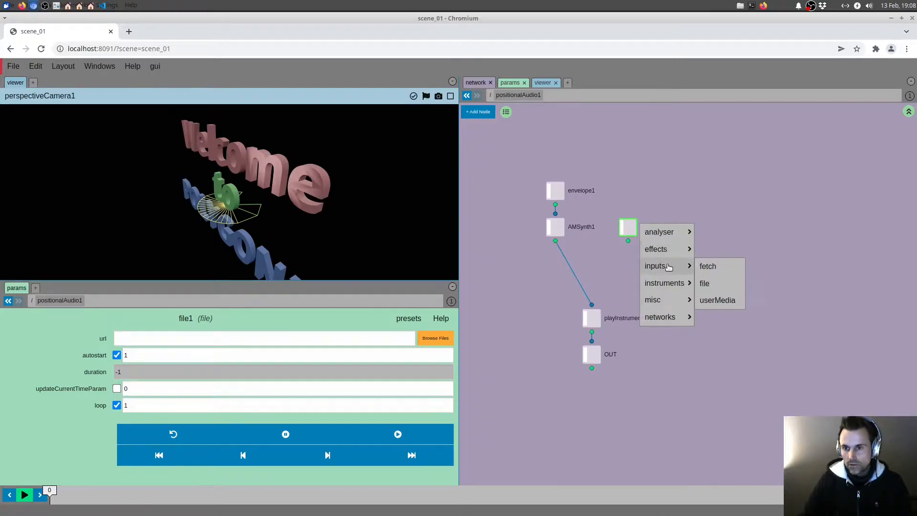
{"action": "left_click", "coordinate": [711, 301]}
{"action": "left_click", "coordinate": [702, 228]}
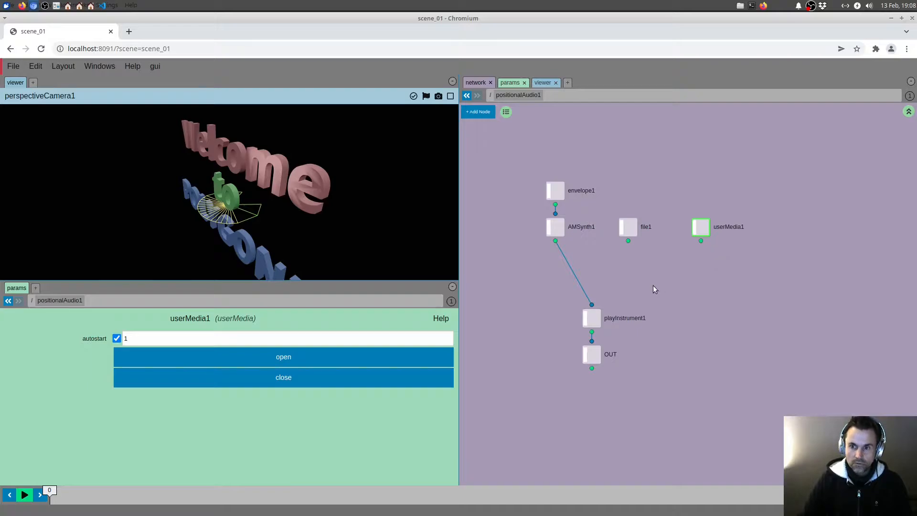
{"action": "left_click_drag", "start_coordinate": [653, 285], "coordinate": [576, 390]}
{"action": "left_click_drag", "start_coordinate": [589, 359], "coordinate": [553, 377]}
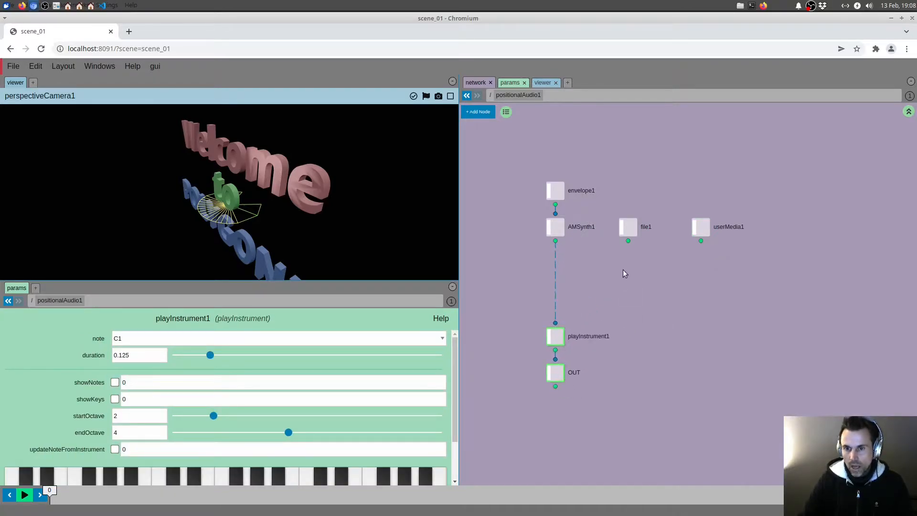
Step: Load the Helicopter Ogg preset into file1 and inspect the resulting audio URL
{"action": "left_click_drag", "start_coordinate": [591, 273], "coordinate": [634, 207]}
{"action": "middle_click_drag", "start_coordinate": [626, 263], "coordinate": [631, 254]}
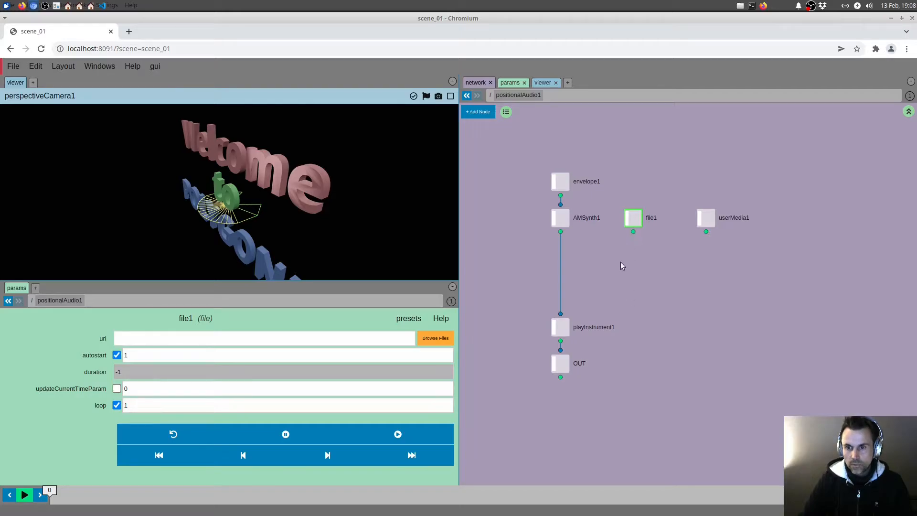
{"action": "left_click", "coordinate": [408, 318]}
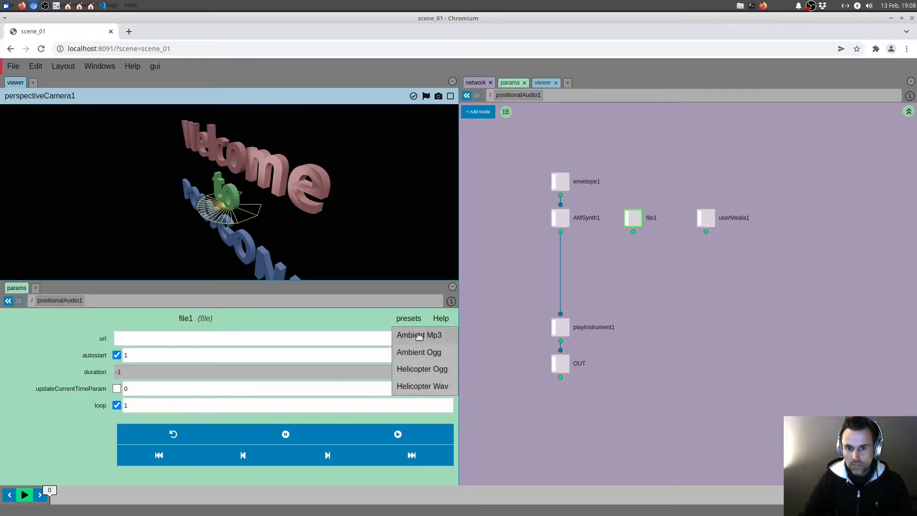
{"action": "left_click", "coordinate": [422, 369]}
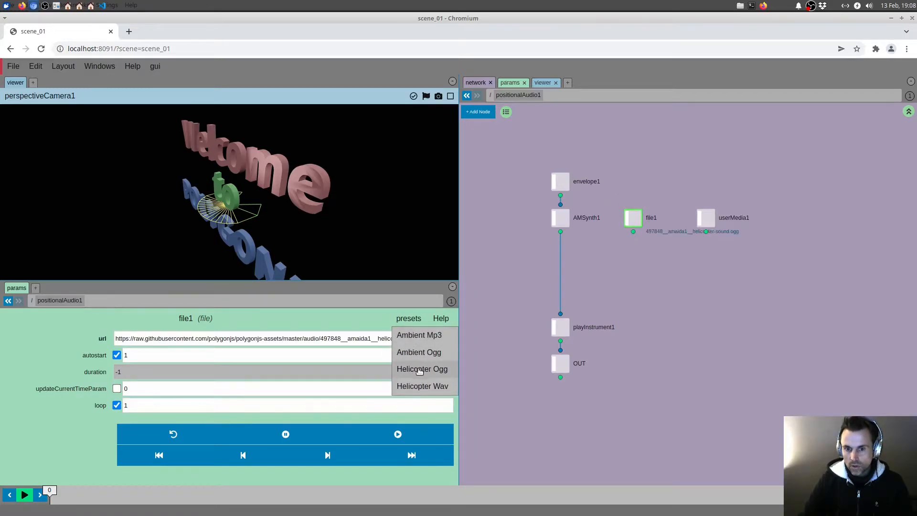
{"action": "left_click_drag", "start_coordinate": [346, 340], "coordinate": [477, 338]}
{"action": "left_click", "coordinate": [335, 340]}
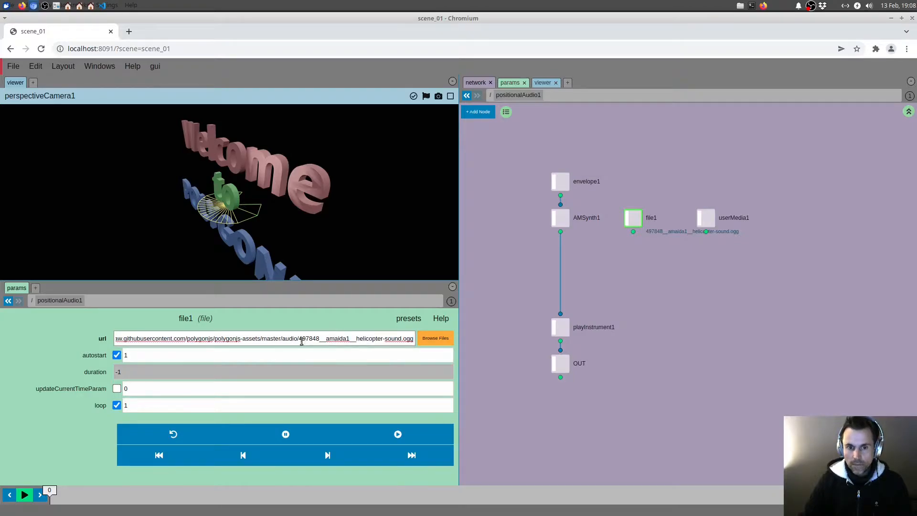
Step: Connect file1's output to playInstrument1, listen to the sound while orbiting the camera, and stop file1's playback
{"action": "left_click_drag", "start_coordinate": [634, 232], "coordinate": [561, 314]}
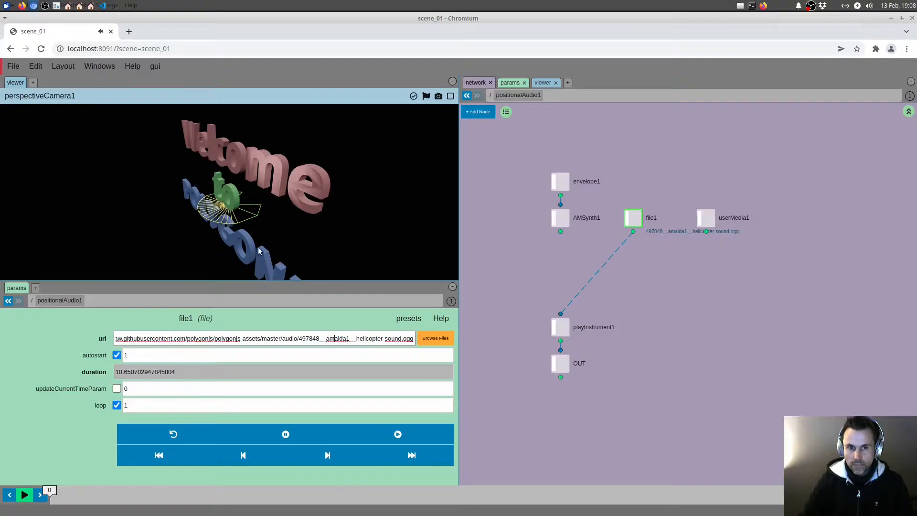
{"action": "left_click_drag", "start_coordinate": [259, 251], "coordinate": [290, 250]}
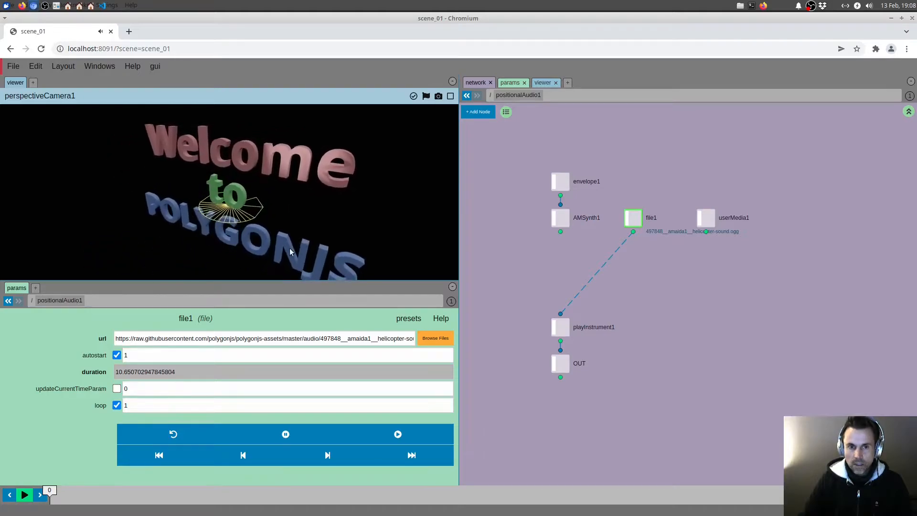
{"action": "mouse_move", "coordinate": [621, 289]}
{"action": "left_mouse_down"}
{"action": "mouse_move", "coordinate": [626, 271]}
{"action": "mouse_move", "coordinate": [617, 275]}
{"action": "left_mouse_up"}
{"action": "left_click", "coordinate": [641, 206]}
{"action": "left_click", "coordinate": [286, 435]}
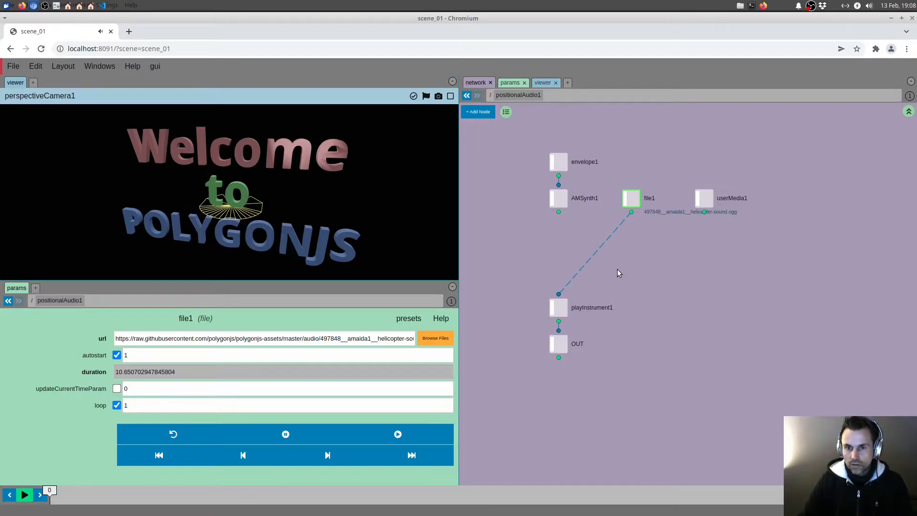
Step: Insert a meter analyser node on the connection between file1 and playInstrument1
{"action": "right_click", "coordinate": [618, 271]}
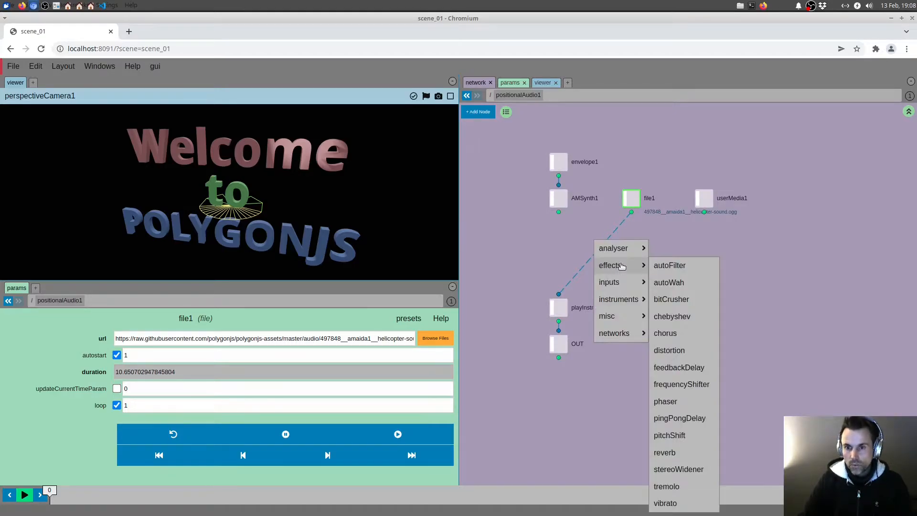
{"action": "mouse_move", "coordinate": [621, 248]}
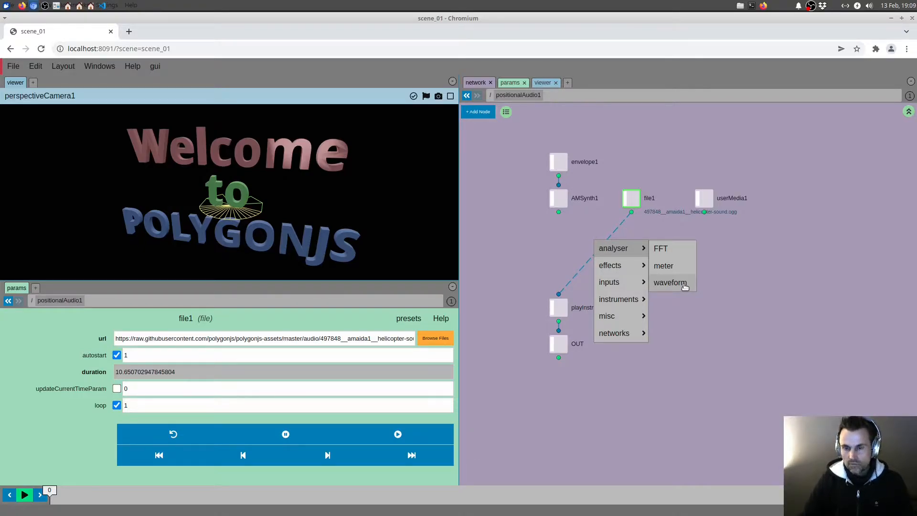
{"action": "left_click", "coordinate": [663, 266]}
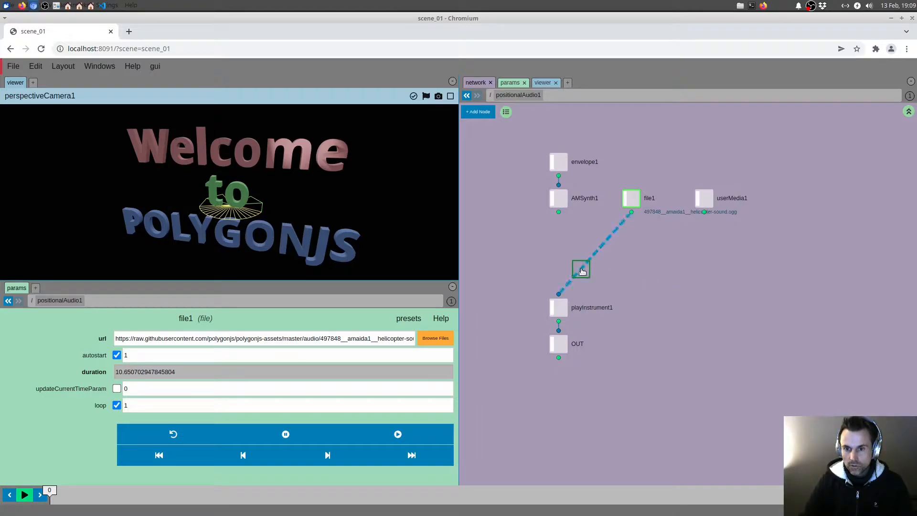
{"action": "left_click", "coordinate": [577, 271]}
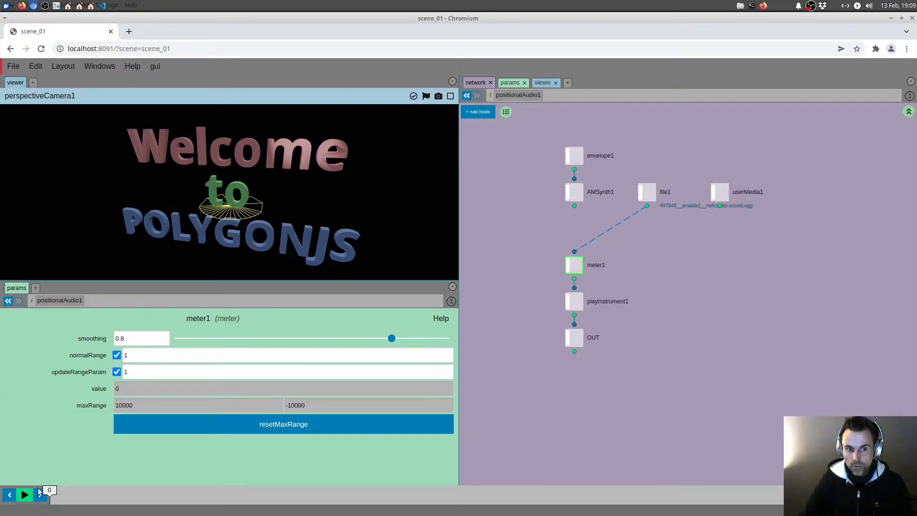
Step: Play file1's audio, run the scene timeline to watch meter1's value respond, and pause the timeline
{"action": "left_click", "coordinate": [647, 192]}
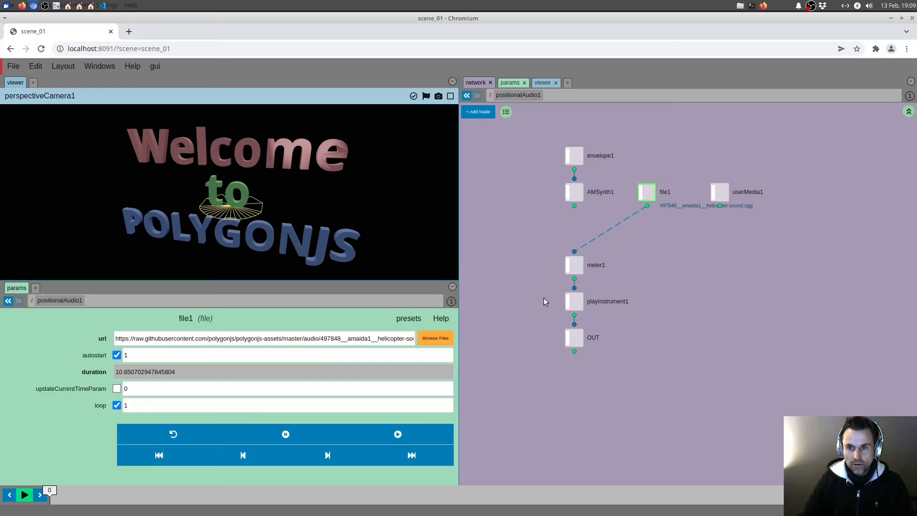
{"action": "left_click", "coordinate": [398, 435]}
{"action": "left_click", "coordinate": [574, 265]}
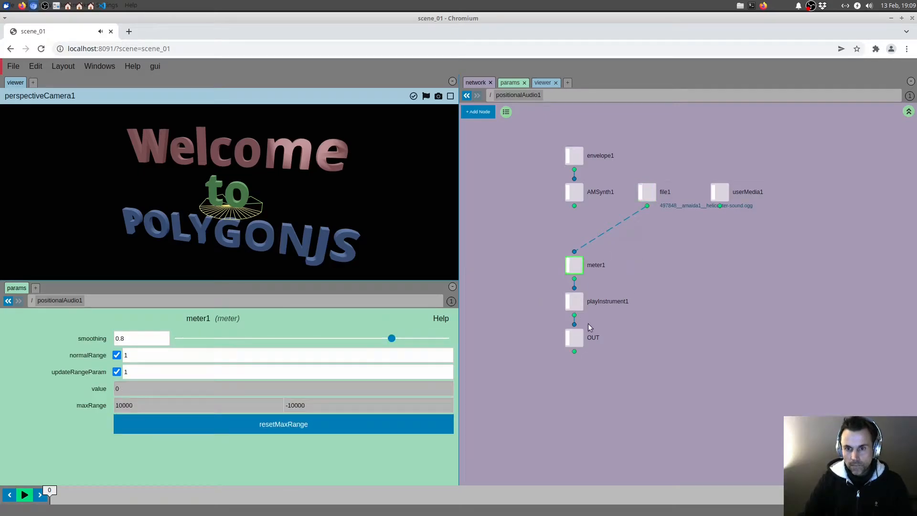
{"action": "left_click", "coordinate": [26, 497]}
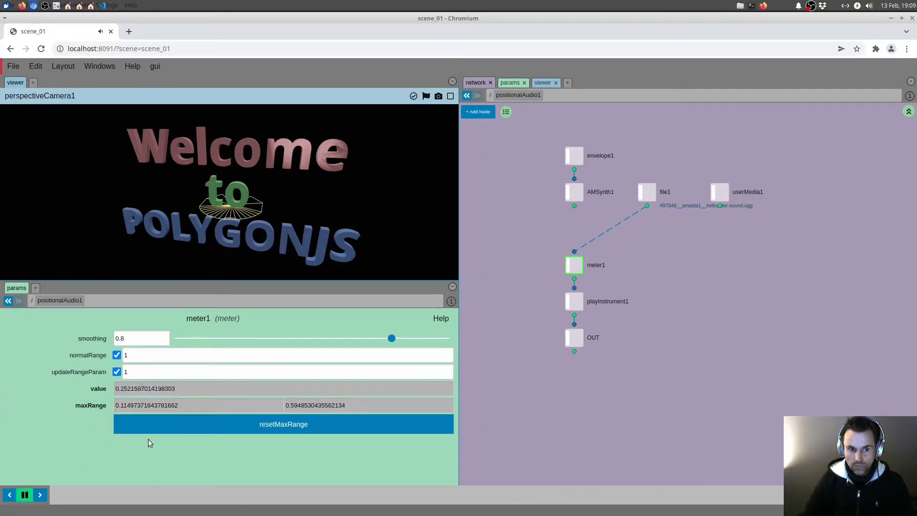
{"action": "left_click", "coordinate": [25, 496]}
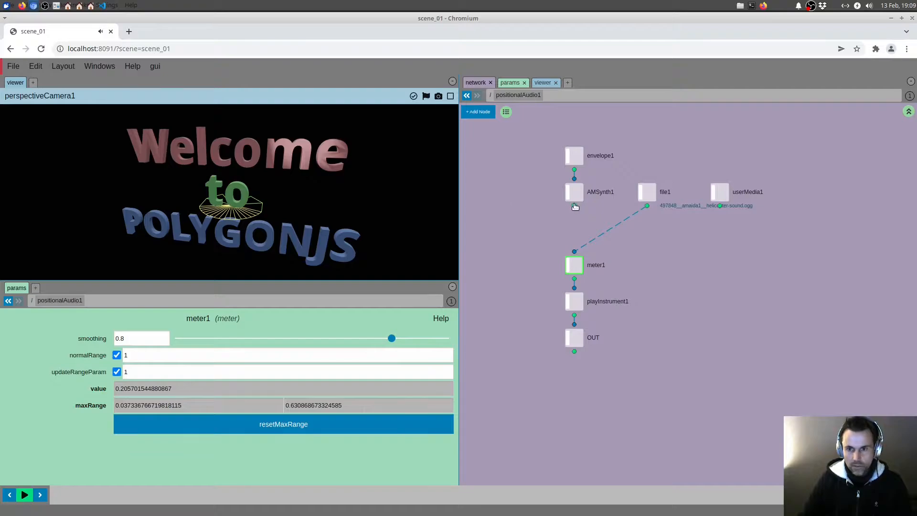
Step: Connect AMSynth1's output to meter1 and open playInstrument1's parameters in a floating window enlarged to show the full keyboard
{"action": "left_click_drag", "start_coordinate": [574, 206], "coordinate": [575, 250]}
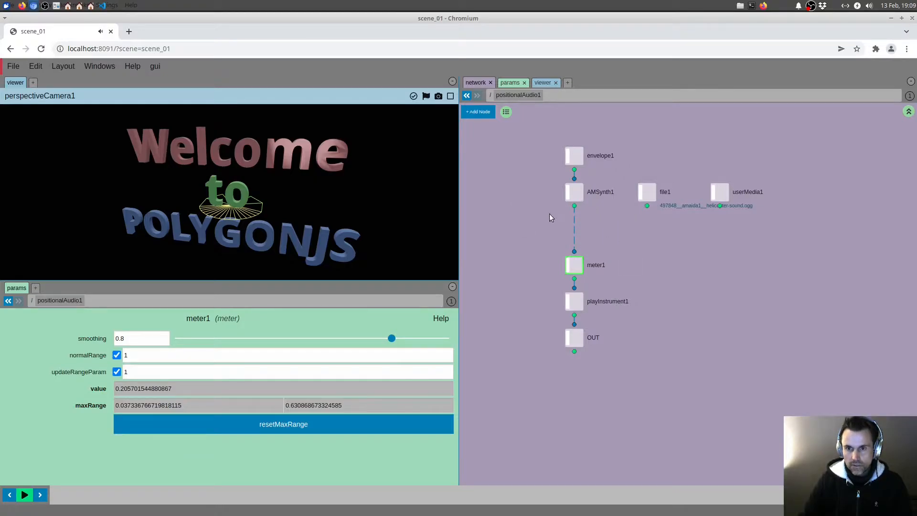
{"action": "right_click", "coordinate": [575, 305]}
{"action": "left_click", "coordinate": [601, 316]}
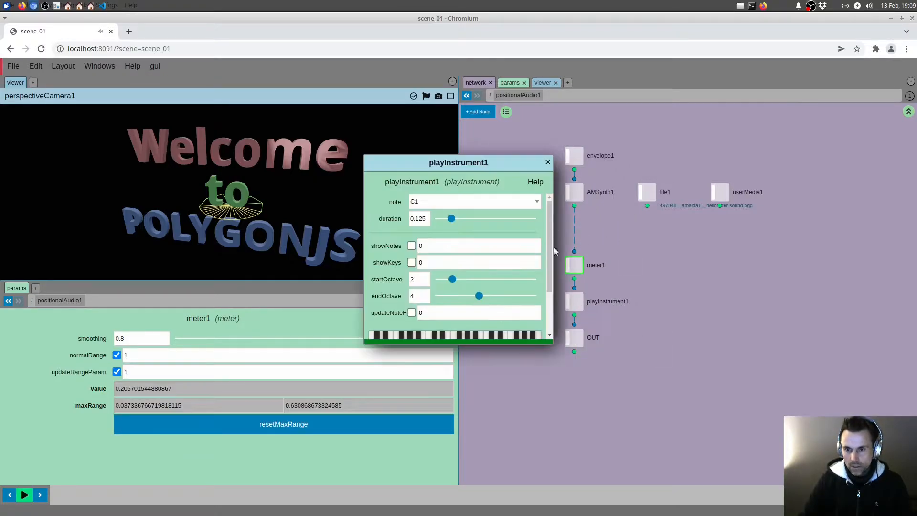
{"action": "left_click_drag", "start_coordinate": [560, 183], "coordinate": [874, 207]}
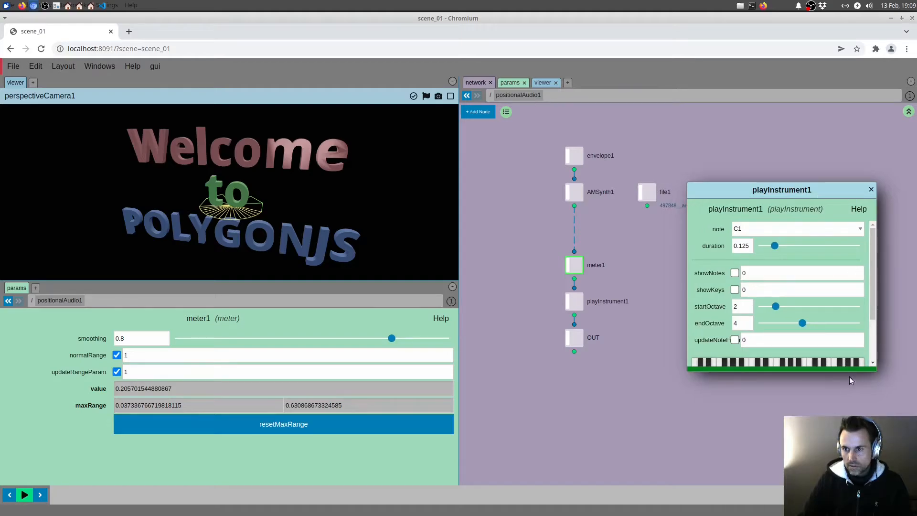
{"action": "left_click_drag", "start_coordinate": [853, 372], "coordinate": [850, 414]}
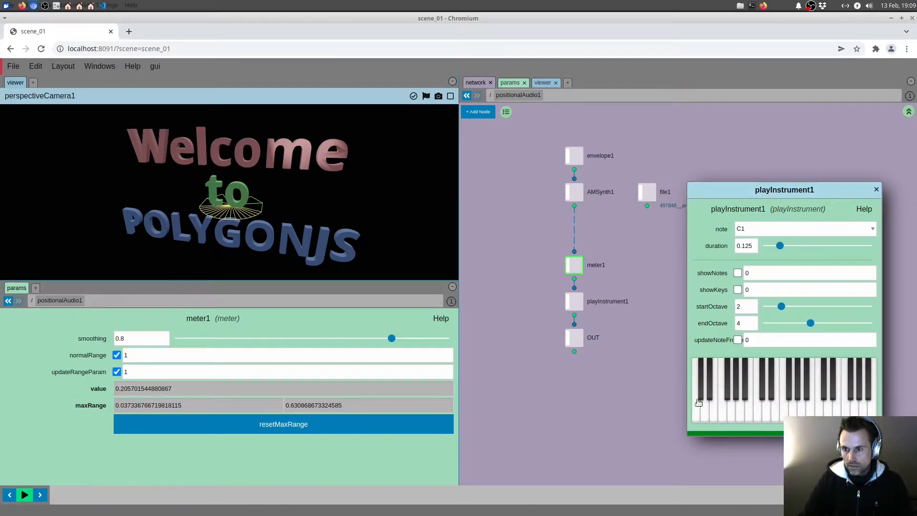
Step: Start the scene timeline and play notes on playInstrument1's keyboard while watching meter1's value
{"action": "left_click_drag", "start_coordinate": [722, 419], "coordinate": [826, 416]}
{"action": "middle_click_drag", "start_coordinate": [611, 241], "coordinate": [587, 249]}
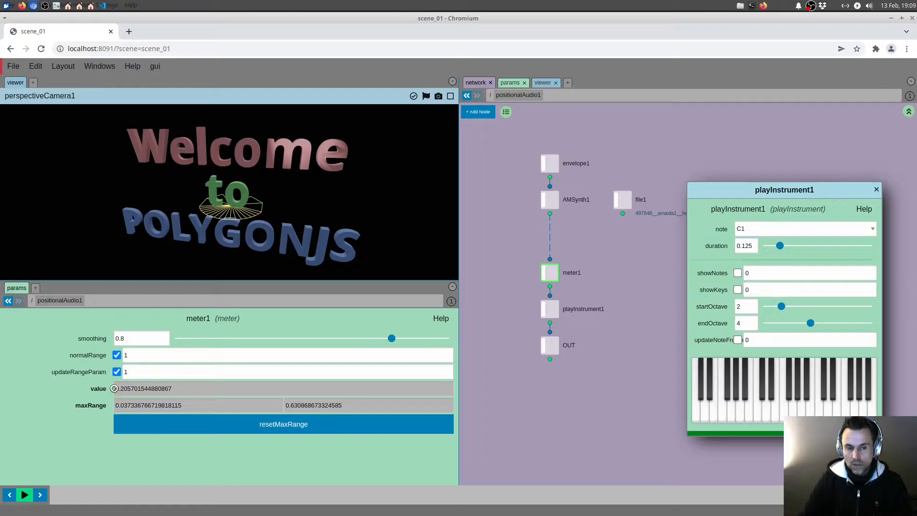
{"action": "double_click", "coordinate": [122, 388]}
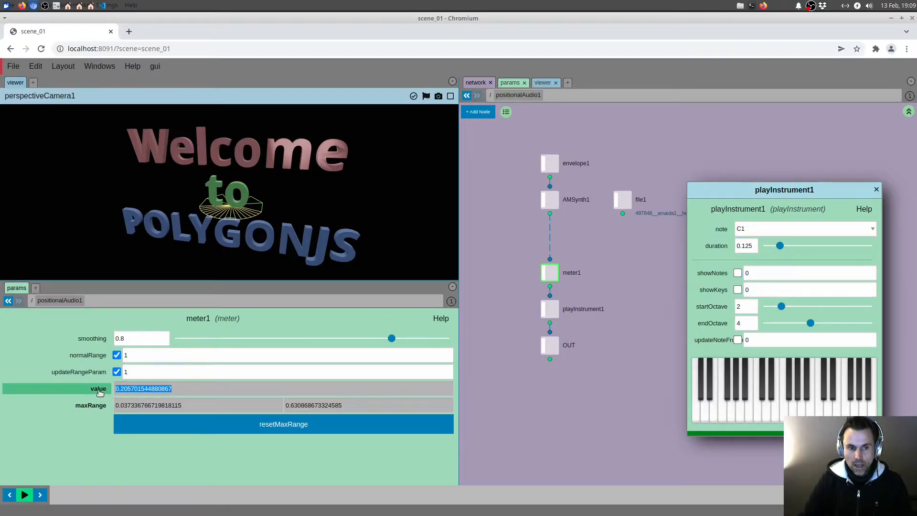
{"action": "left_click", "coordinate": [25, 492]}
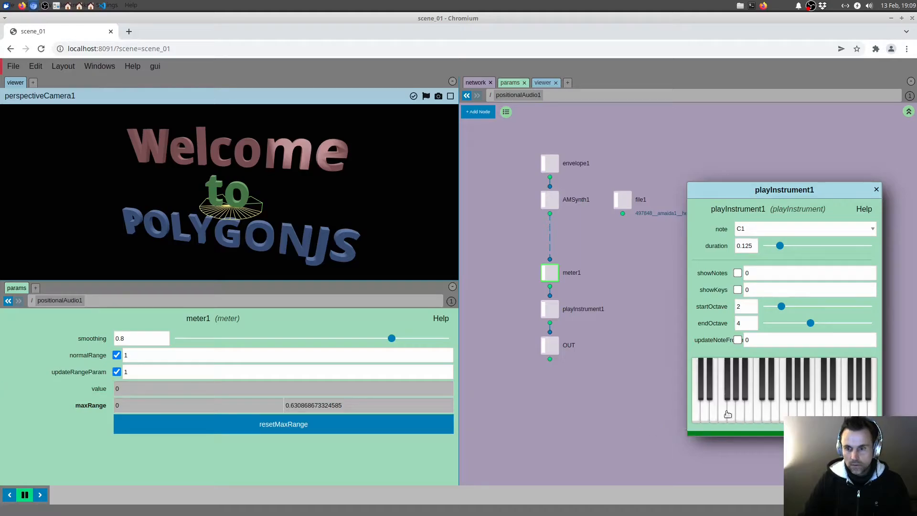
{"action": "left_click_drag", "start_coordinate": [728, 413], "coordinate": [833, 406]}
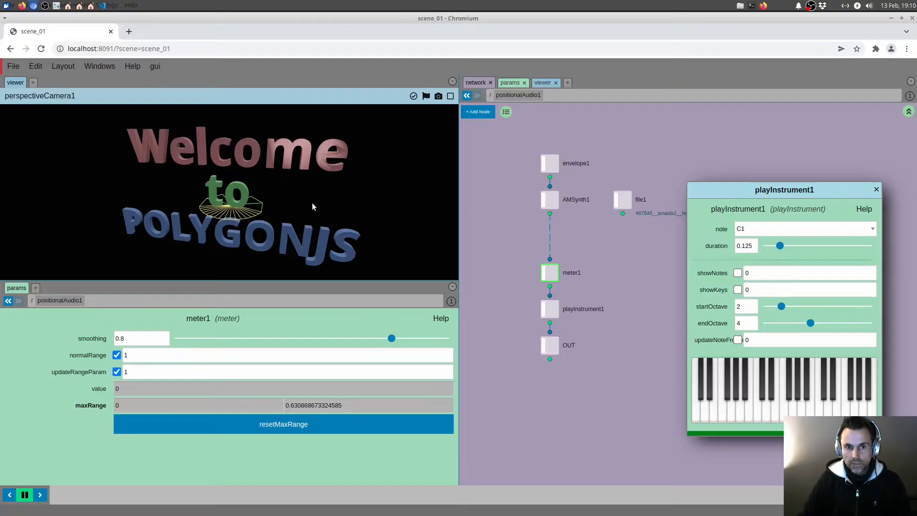
Step: Copy meter1's value parameter
{"action": "middle_click_drag", "start_coordinate": [642, 245], "coordinate": [638, 253]}
{"action": "scroll", "coordinate": [642, 270], "scroll_direction": "down", "scroll_amount": 1}
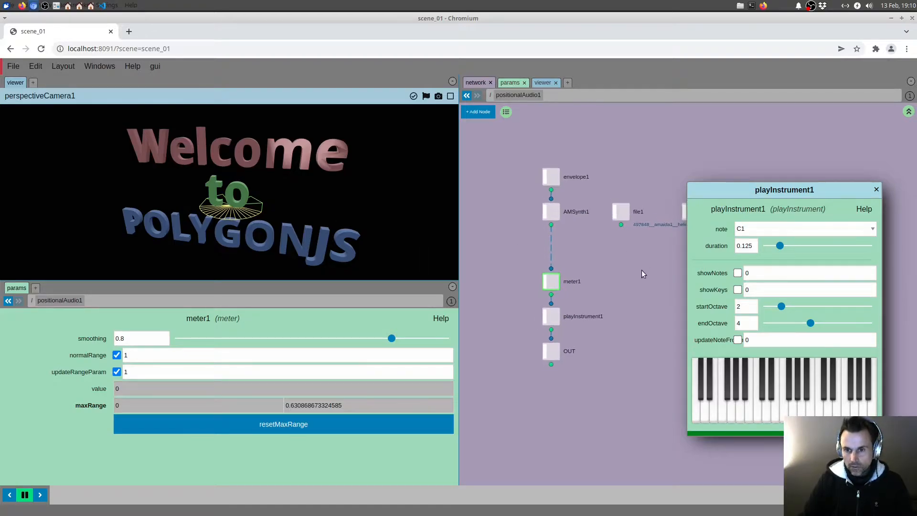
{"action": "right_click", "coordinate": [103, 397]}
{"action": "mouse_move", "coordinate": [139, 405]}
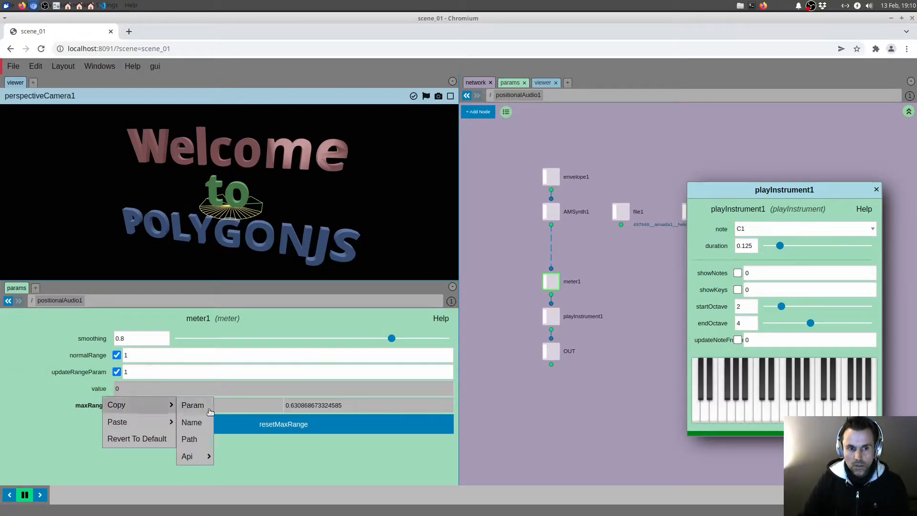
{"action": "left_click", "coordinate": [196, 406]}
Step: Return to the scene root and delete the geo node that holds the welcome text
{"action": "key", "text": "u"}
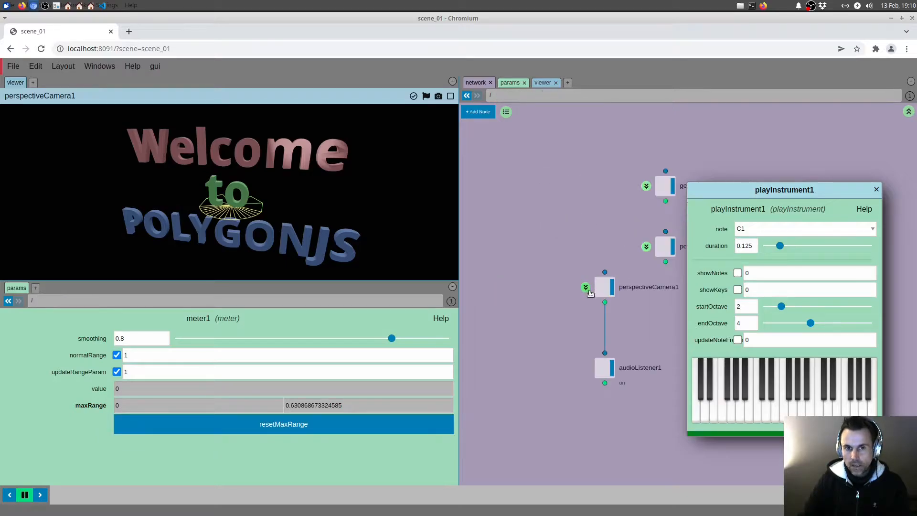
{"action": "middle_click_drag", "start_coordinate": [629, 217], "coordinate": [522, 233]}
{"action": "left_click", "coordinate": [559, 203]}
{"action": "key", "text": "Delete"}
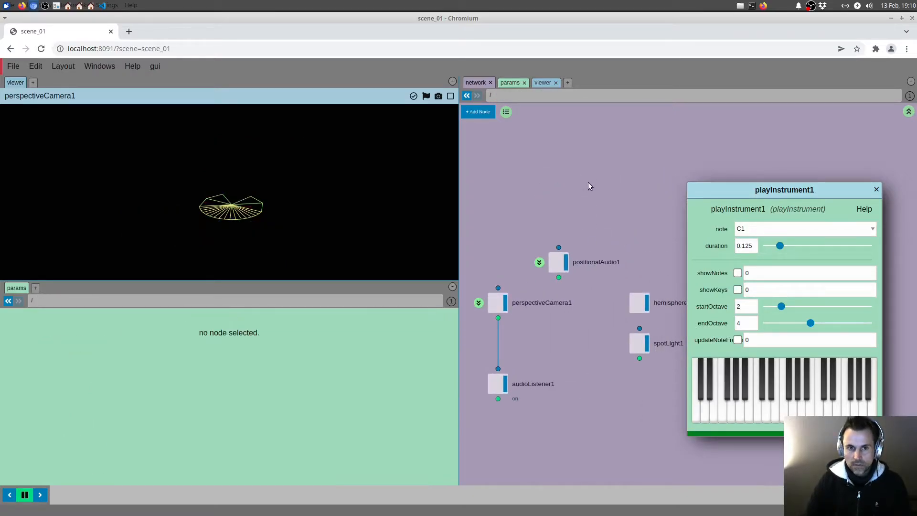
Step: Add a new geo node above positionalAudio1 at the scene root
{"action": "middle_click_drag", "start_coordinate": [565, 203], "coordinate": [585, 191]}
{"action": "key", "text": "Tab"}
{"action": "type", "text": "geo"}
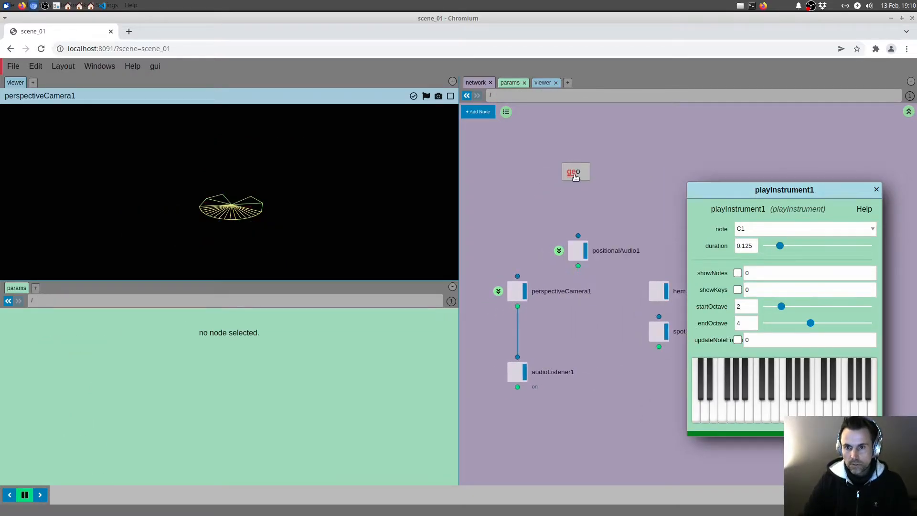
{"action": "left_click", "coordinate": [575, 175]}
{"action": "middle_click_drag", "start_coordinate": [513, 209], "coordinate": [506, 204]}
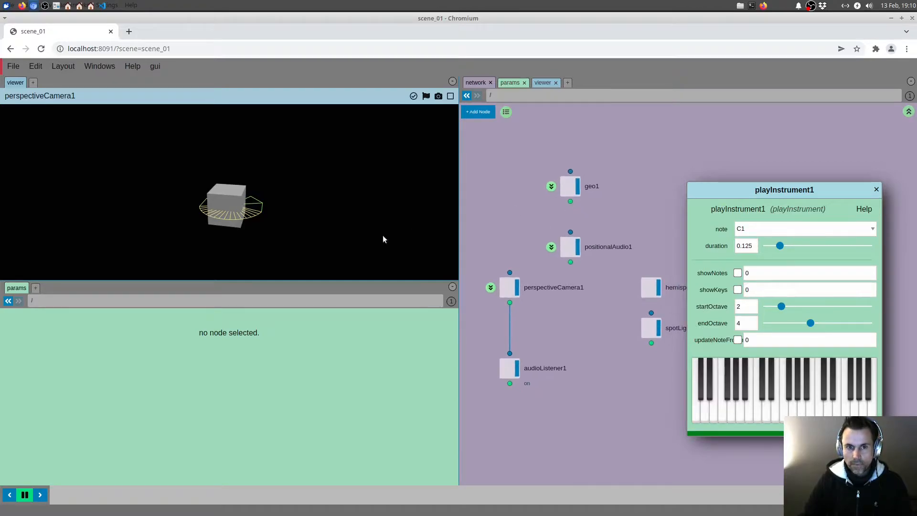
Step: Move geo1's cube beside the sound cone to about X -2.3 and raise it to about Y 0.37
{"action": "left_click_drag", "start_coordinate": [300, 228], "coordinate": [309, 226]}
{"action": "left_click", "coordinate": [568, 187]}
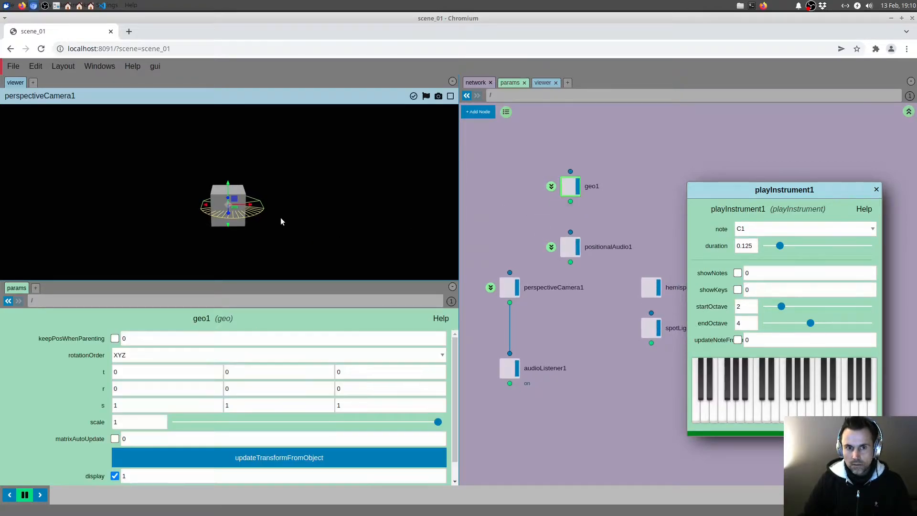
{"action": "left_click_drag", "start_coordinate": [252, 206], "coordinate": [187, 206]}
{"action": "left_click_drag", "start_coordinate": [213, 233], "coordinate": [245, 228]}
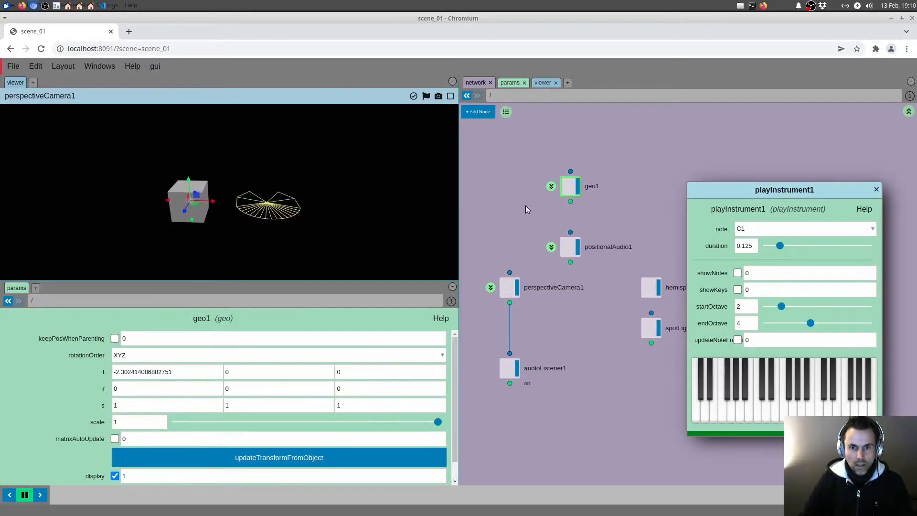
{"action": "mouse_move", "coordinate": [189, 180]}
{"action": "left_mouse_down"}
{"action": "mouse_move", "coordinate": [189, 165]}
{"action": "mouse_move", "coordinate": [190, 188]}
{"action": "mouse_move", "coordinate": [186, 160]}
{"action": "mouse_move", "coordinate": [187, 171]}
{"action": "left_mouse_up"}
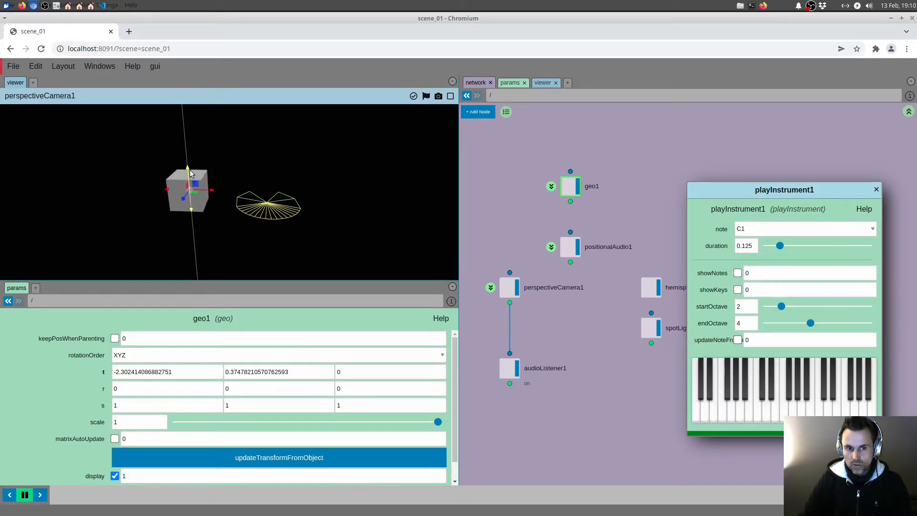
Step: Enter the positionalAudio1 network and copy meter1's value parameter for referencing
{"action": "middle_click_drag", "start_coordinate": [537, 224], "coordinate": [545, 217]}
{"action": "left_click", "coordinate": [577, 243]}
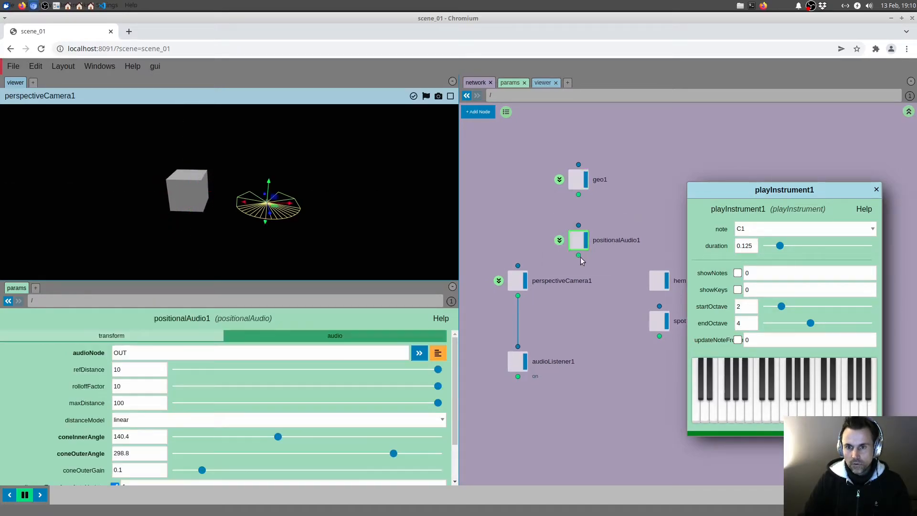
{"action": "left_click", "coordinate": [559, 239]}
{"action": "middle_click_drag", "start_coordinate": [536, 272], "coordinate": [556, 268]}
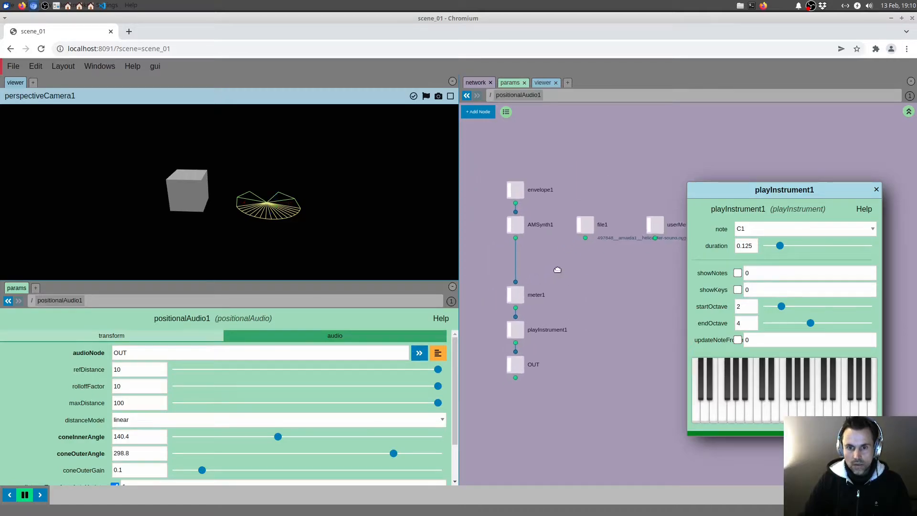
{"action": "left_click", "coordinate": [523, 289]}
{"action": "right_click", "coordinate": [102, 391]}
{"action": "mouse_move", "coordinate": [118, 410]}
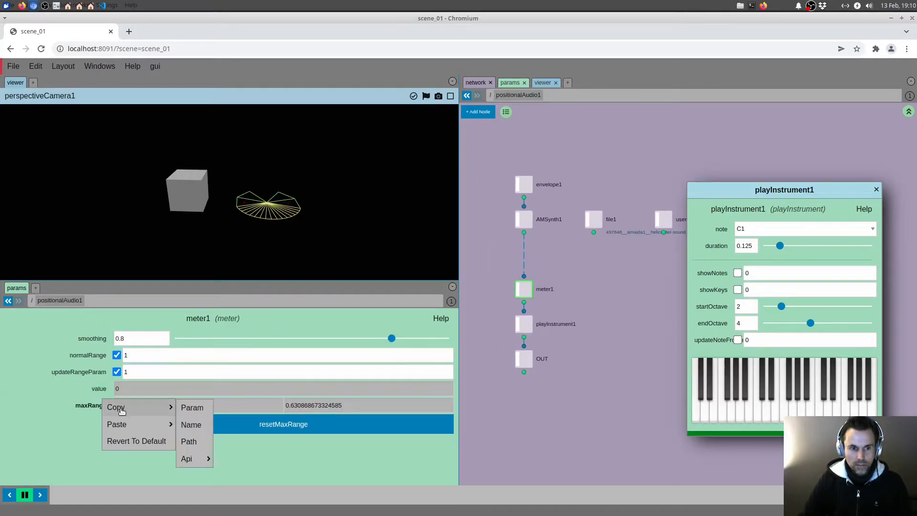
{"action": "left_click", "coordinate": [196, 406]}
Step: Return to the scene root and paste the copied parameter as an absolute reference into geo1's Y translation
{"action": "left_click", "coordinate": [490, 96]}
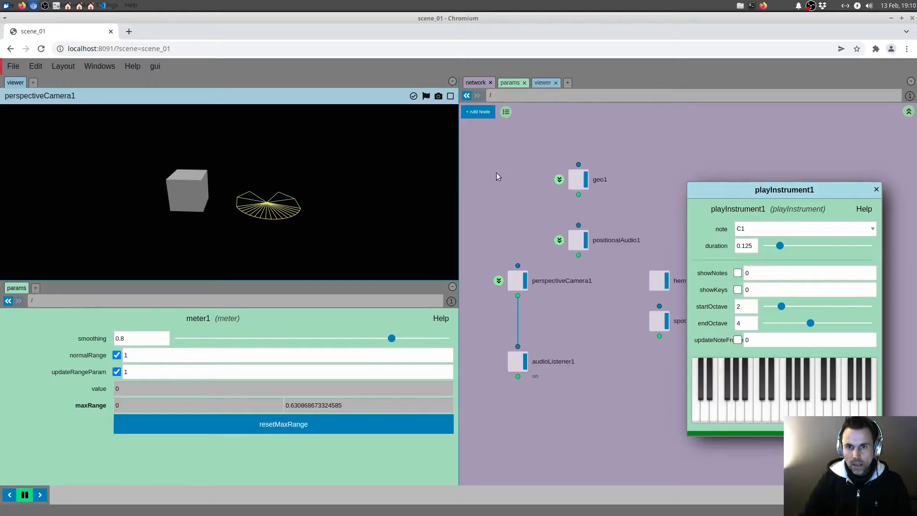
{"action": "left_click", "coordinate": [579, 180]}
{"action": "right_click", "coordinate": [245, 374]}
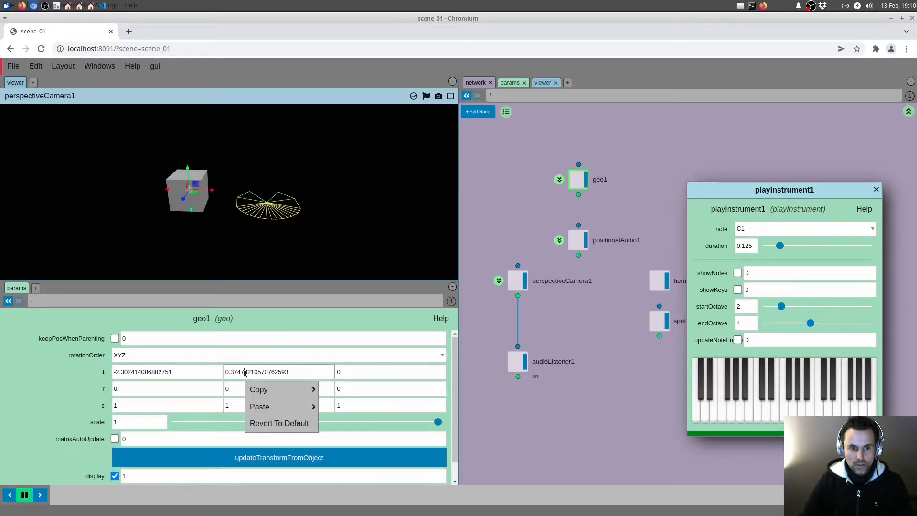
{"action": "mouse_move", "coordinate": [267, 406]}
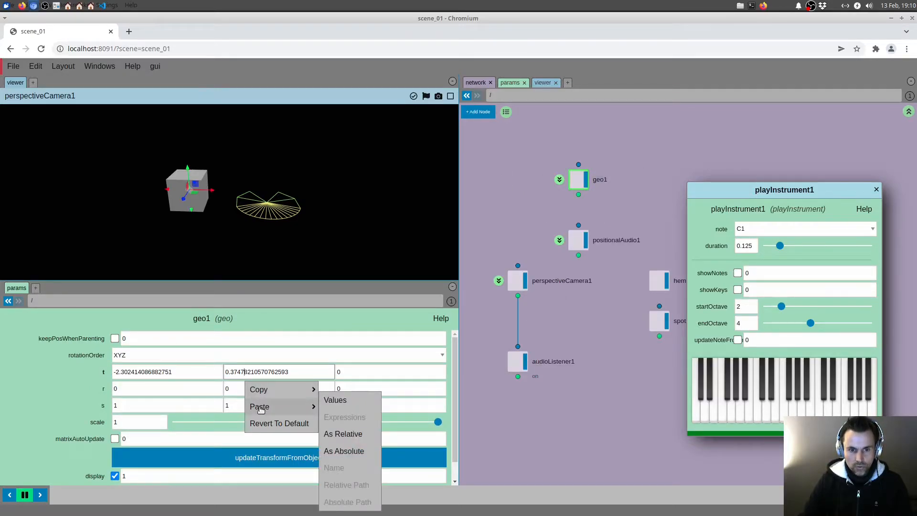
{"action": "left_click", "coordinate": [354, 450]}
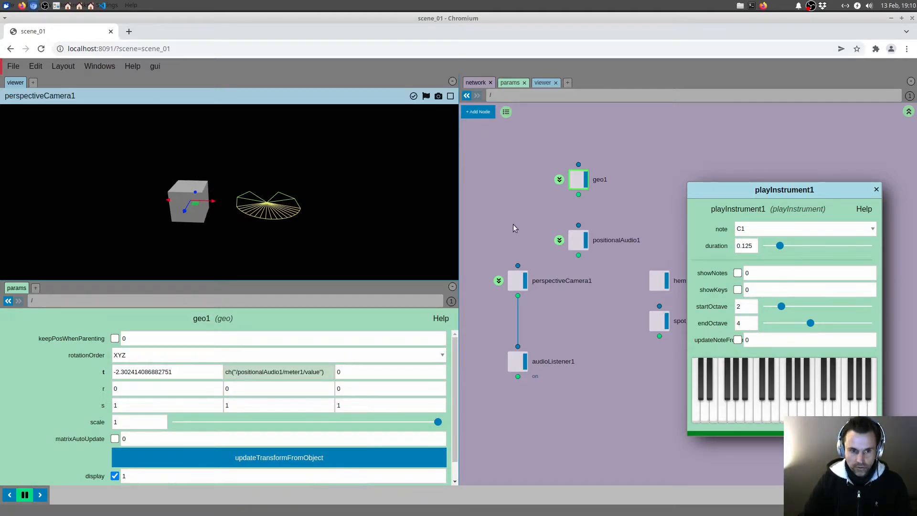
Step: Show geo1's evaluated translation, play keys to check the cube's vertical motion, and reopen the positionalAudio1 network
{"action": "left_click", "coordinate": [101, 377]}
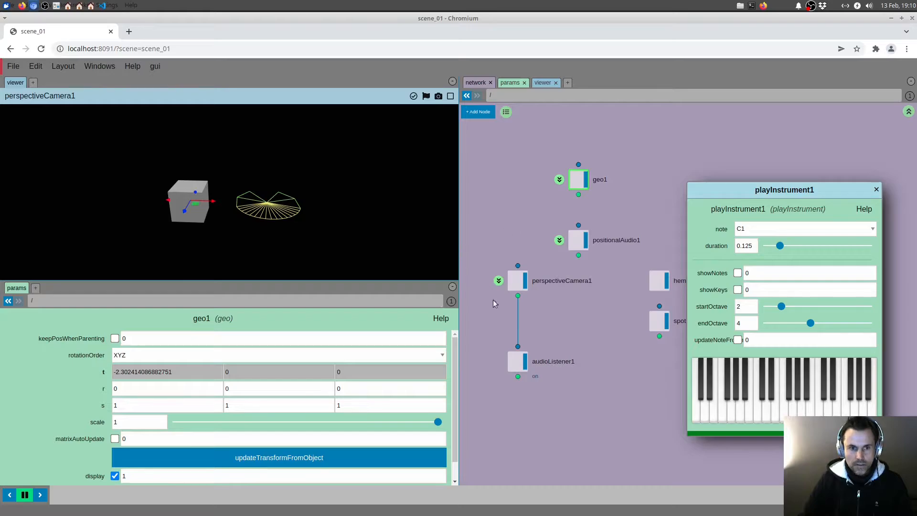
{"action": "mouse_move", "coordinate": [710, 404]}
{"action": "left_mouse_down"}
{"action": "mouse_move", "coordinate": [846, 401]}
{"action": "mouse_move", "coordinate": [750, 411]}
{"action": "mouse_move", "coordinate": [859, 414]}
{"action": "mouse_move", "coordinate": [761, 415]}
{"action": "left_mouse_up"}
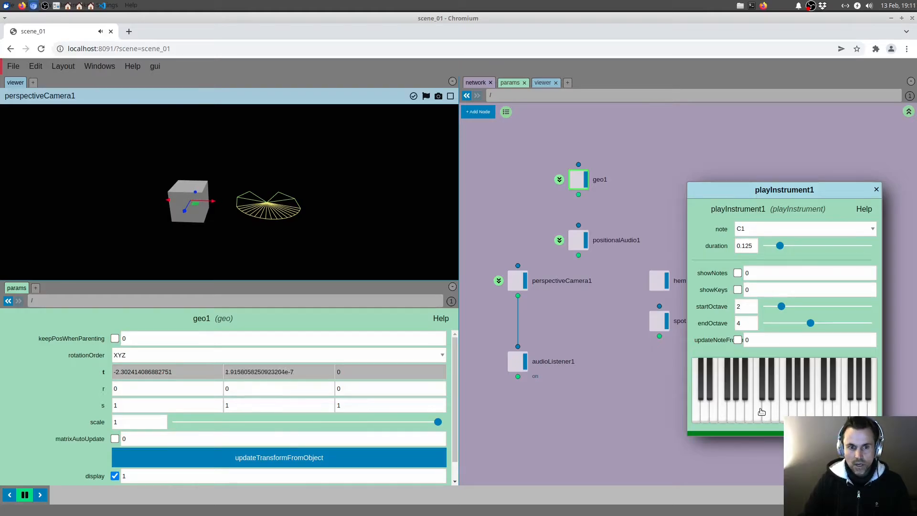
{"action": "double_click", "coordinate": [578, 240]}
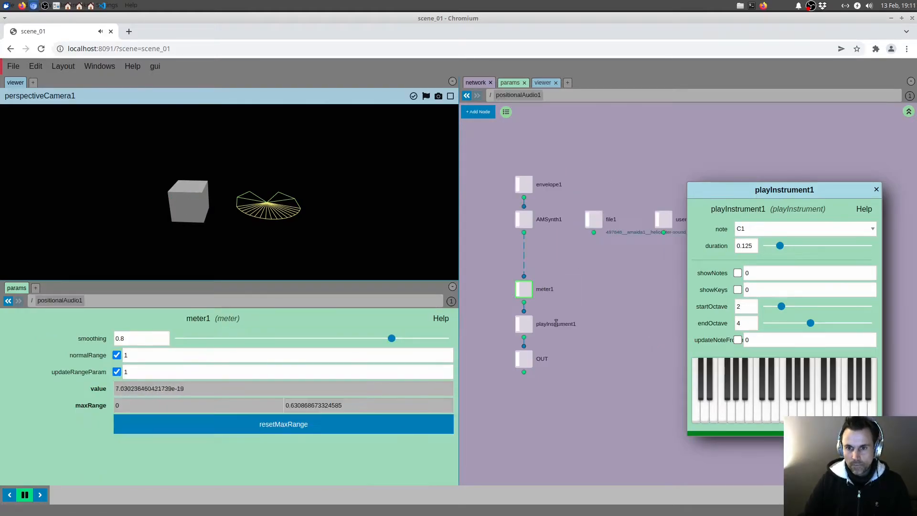
Step: Add a volume node between AMSynth1 and meter1 in the positionalAudio1 network
{"action": "left_click_drag", "start_coordinate": [507, 239], "coordinate": [512, 248]}
{"action": "key", "text": "Tab"}
{"action": "type", "text": "vo"}
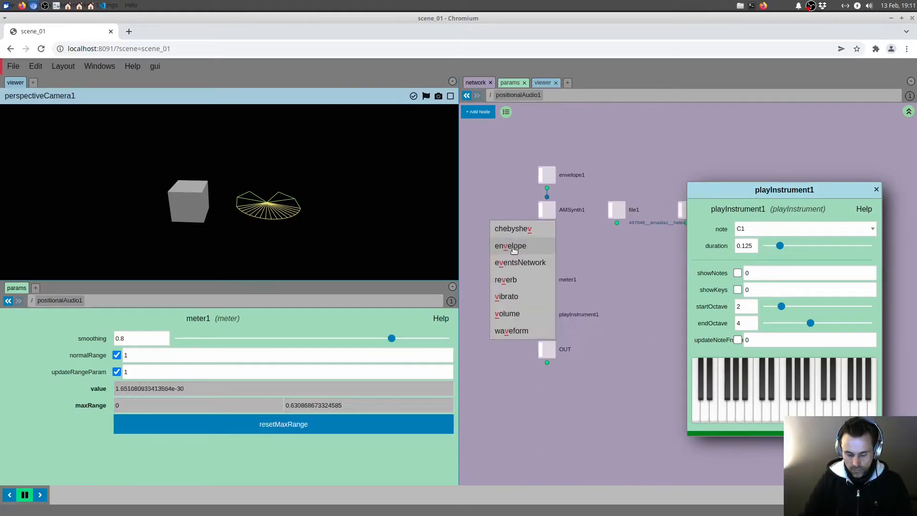
{"action": "key", "text": "Return"}
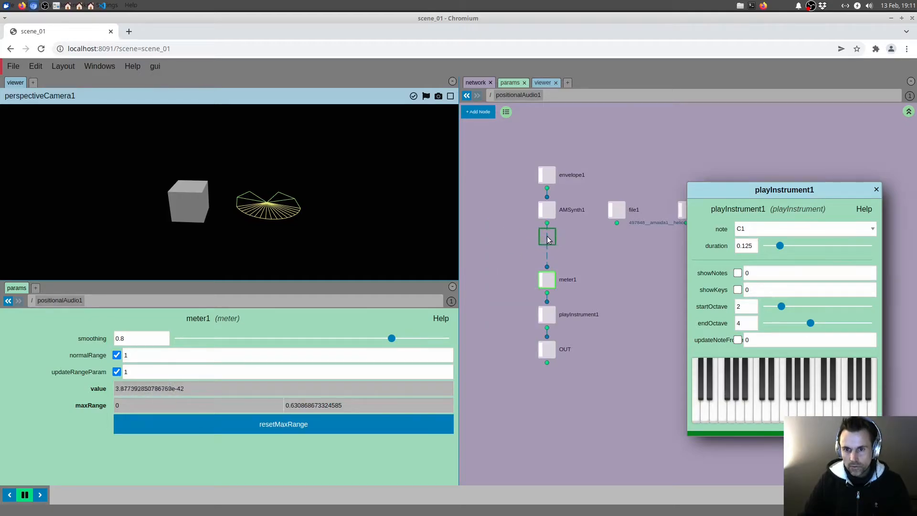
{"action": "left_click", "coordinate": [547, 244]}
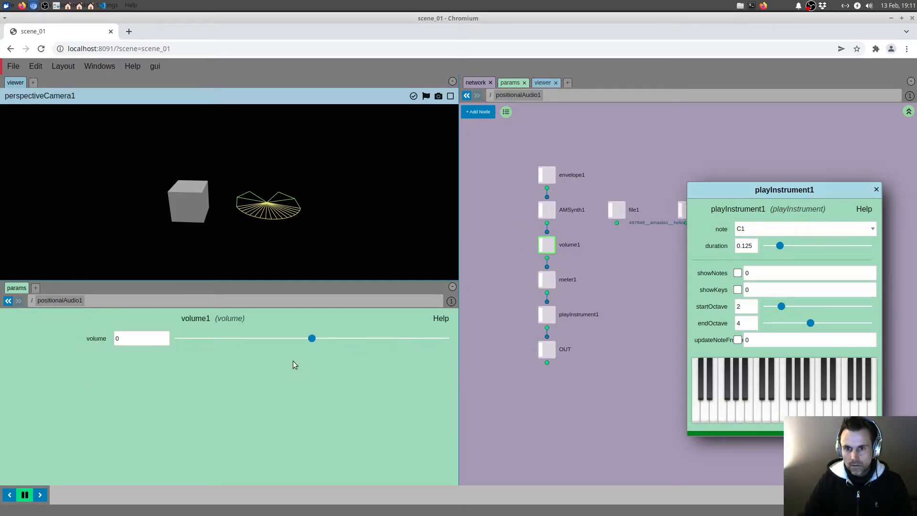
Step: Raise volume1's volume to 12.8 and then to 20, playing notes to compare the effect on the cube
{"action": "left_click_drag", "start_coordinate": [372, 338], "coordinate": [396, 338]}
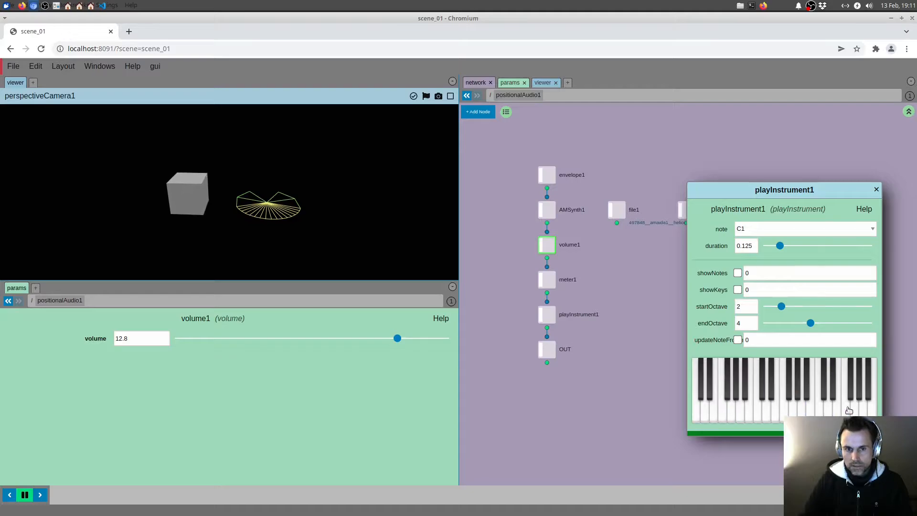
{"action": "left_click_drag", "start_coordinate": [397, 338], "coordinate": [445, 338]}
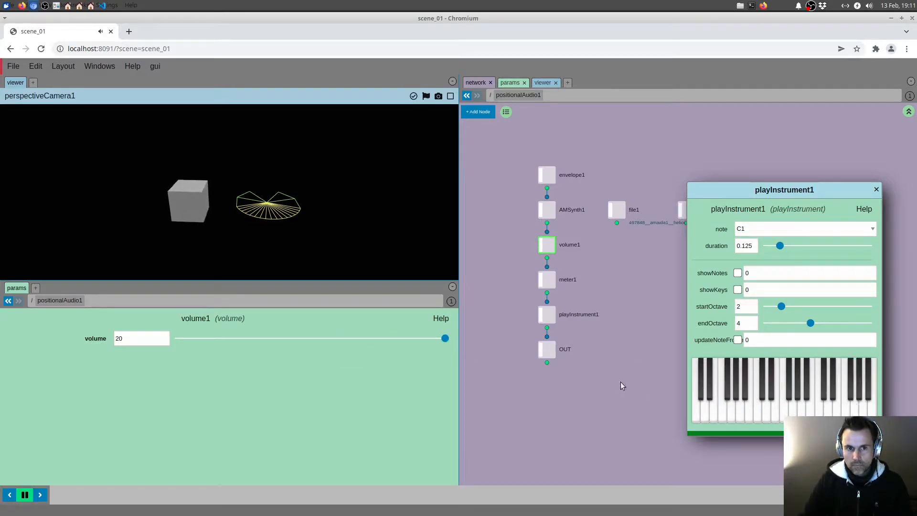
{"action": "left_click_drag", "start_coordinate": [283, 341], "coordinate": [457, 344]}
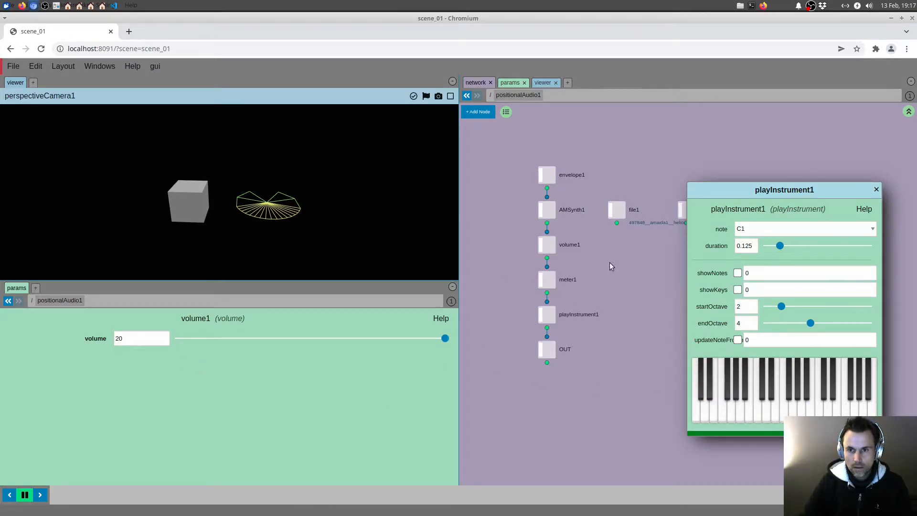
Step: Move envelope1 and AMSynth1 up together and add a sampler node beside AMSynth1
{"action": "left_click_drag", "start_coordinate": [512, 161], "coordinate": [543, 183]}
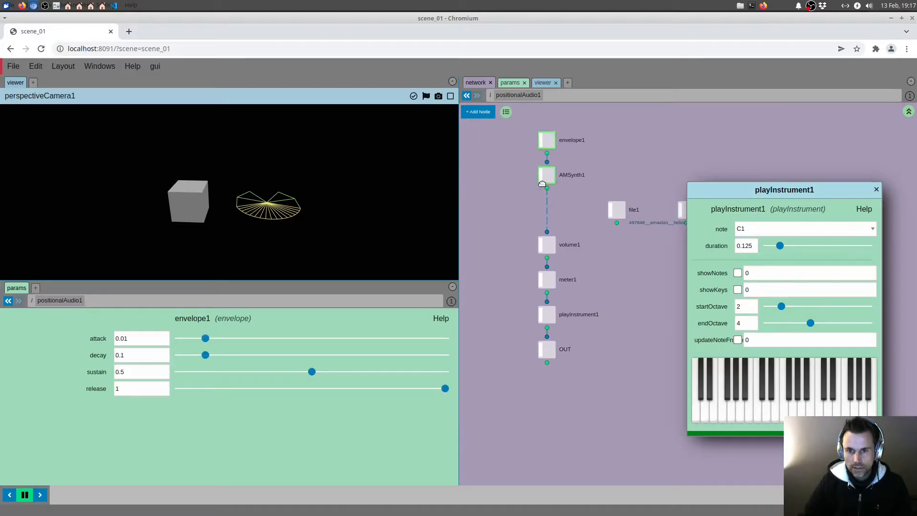
{"action": "key", "text": "Tab"}
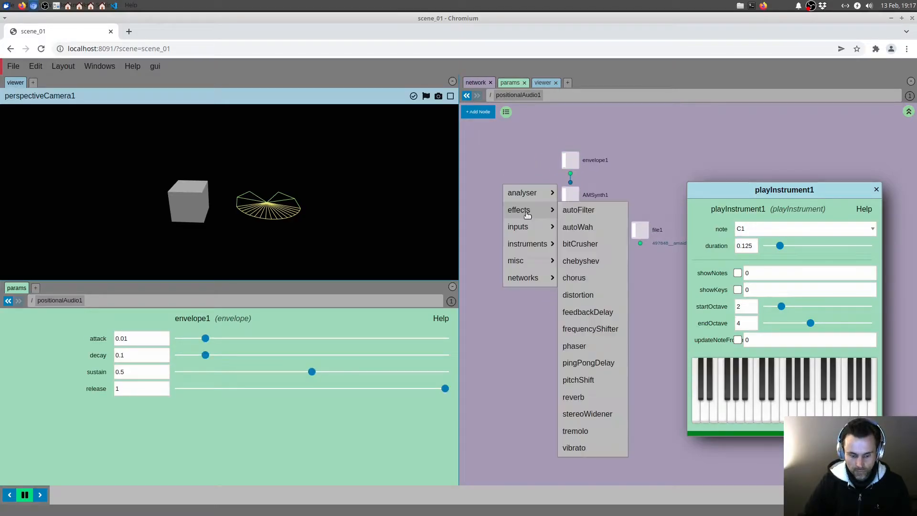
{"action": "type", "text": "sampler"}
{"action": "key", "text": "Return"}
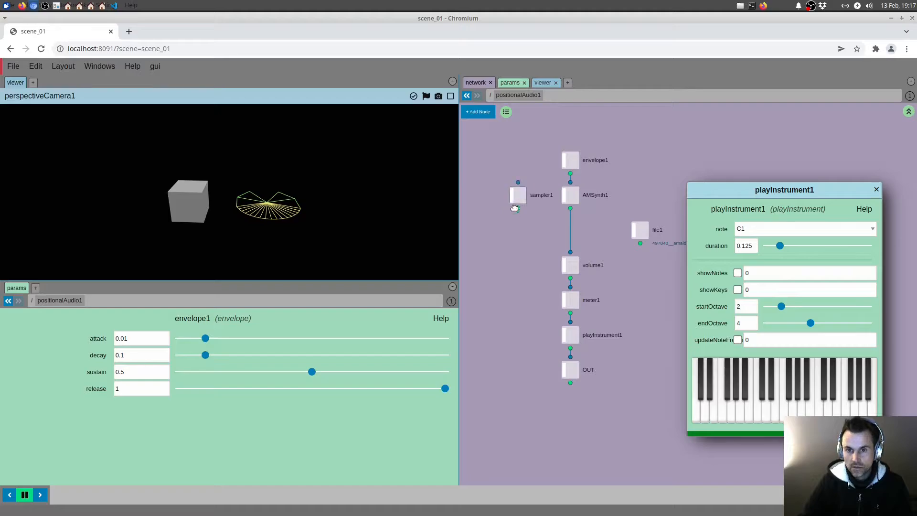
{"action": "left_click", "coordinate": [525, 210]}
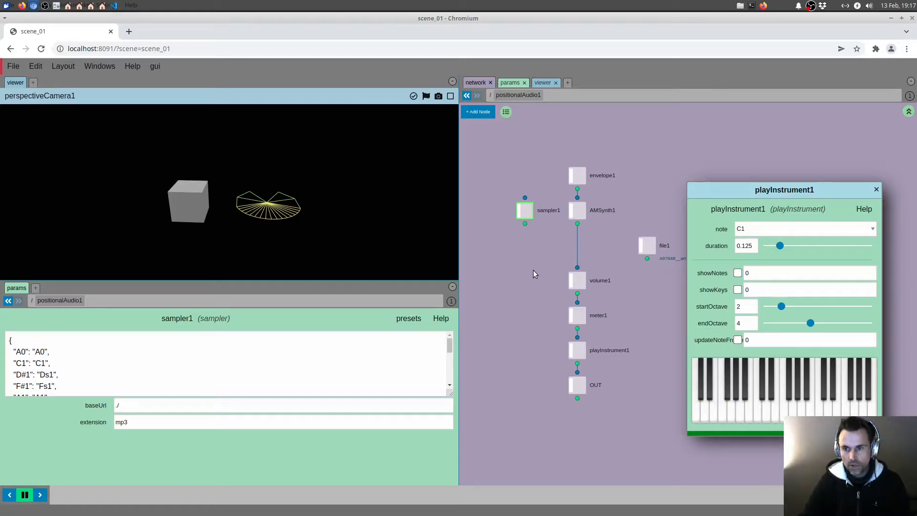
Step: Connect envelope1 to sampler1 and load the sampler's preset from the polygonjs-assets tonejs samples URL
{"action": "left_click_drag", "start_coordinate": [533, 266], "coordinate": [547, 265]}
{"action": "key", "text": "Tab"}
{"action": "key", "text": "Escape"}
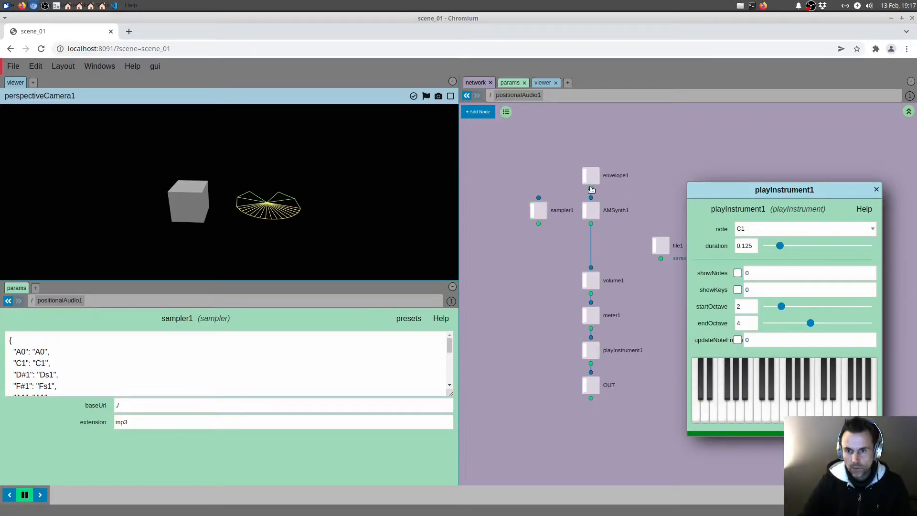
{"action": "left_click_drag", "start_coordinate": [592, 190], "coordinate": [537, 206]}
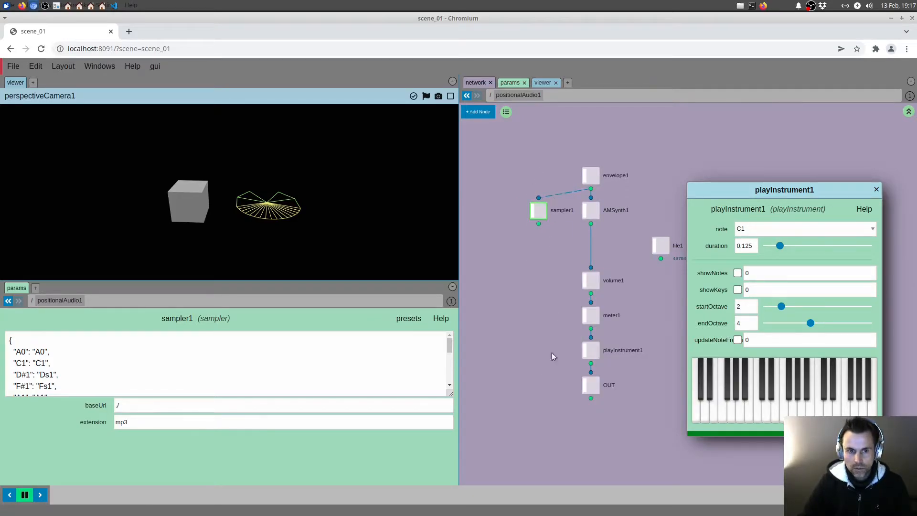
{"action": "left_click", "coordinate": [408, 319]}
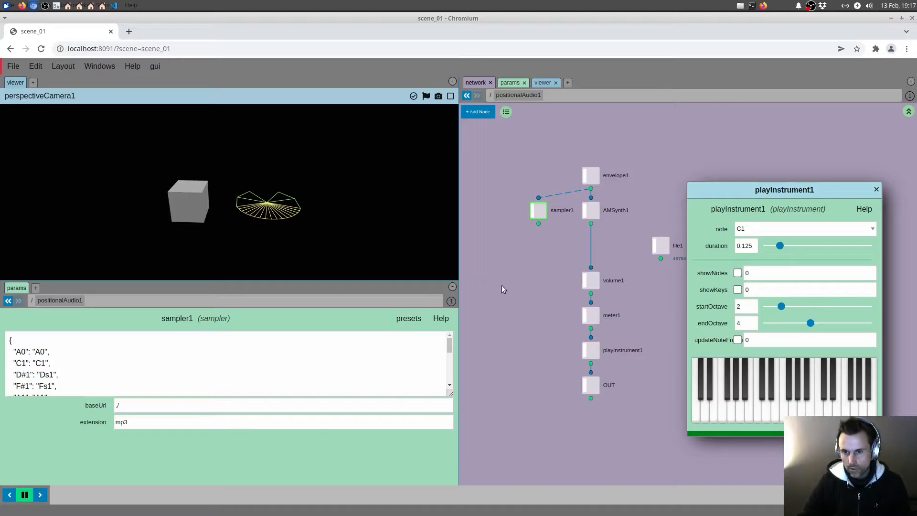
{"action": "left_click", "coordinate": [411, 337]}
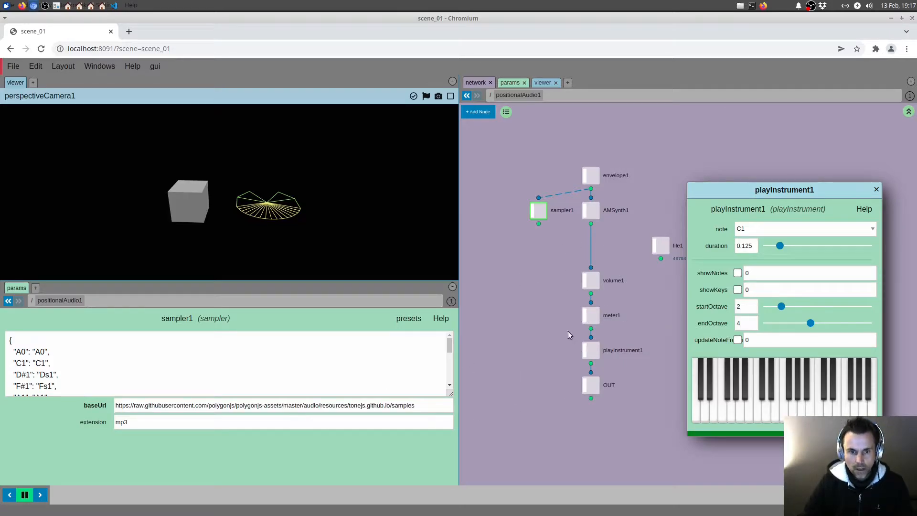
Step: Feed volume1 from sampler1 instead of AMSynth1, swap the two nodes' places, and play keys to hear the sampler
{"action": "left_click_drag", "start_coordinate": [590, 261], "coordinate": [591, 267]}
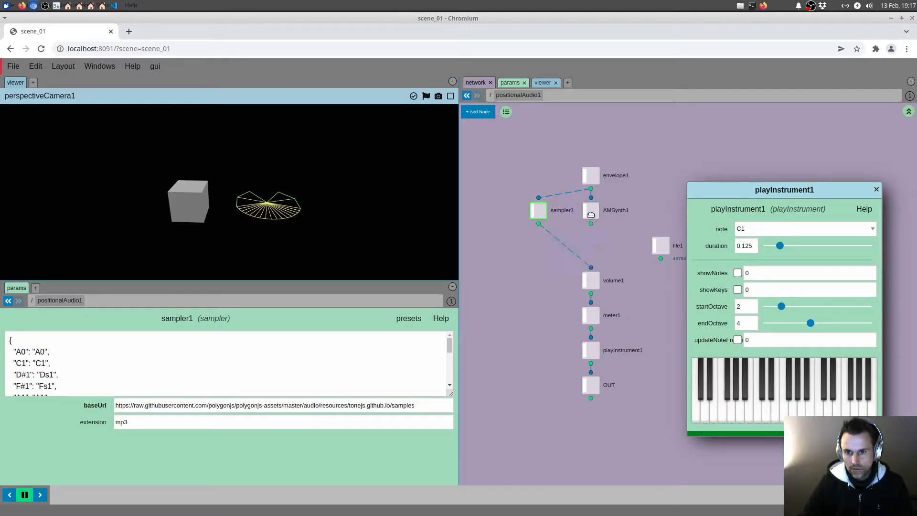
{"action": "mouse_move", "coordinate": [591, 211]}
{"action": "left_mouse_down"}
{"action": "mouse_move", "coordinate": [486, 211]}
{"action": "mouse_move", "coordinate": [610, 210]}
{"action": "left_mouse_up"}
{"action": "left_click_drag", "start_coordinate": [567, 244], "coordinate": [551, 249]}
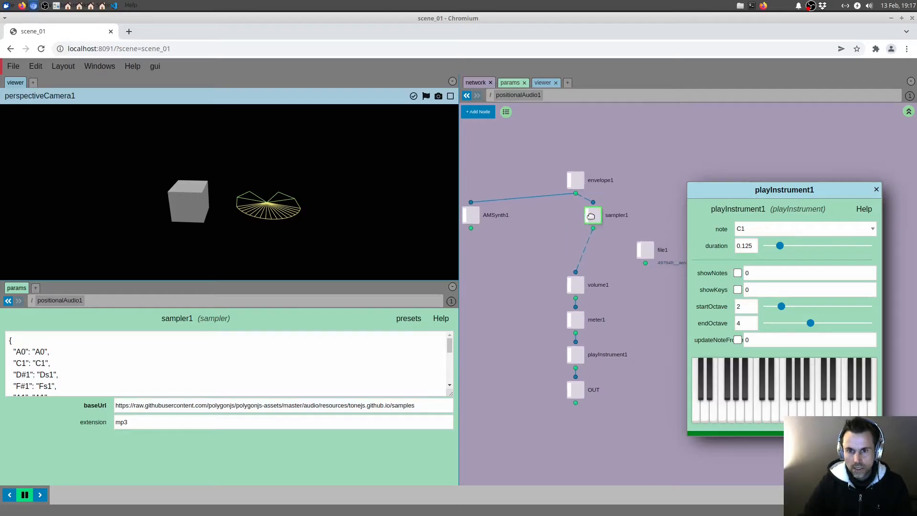
{"action": "left_click_drag", "start_coordinate": [592, 216], "coordinate": [573, 216]}
{"action": "left_click_drag", "start_coordinate": [710, 402], "coordinate": [810, 418]}
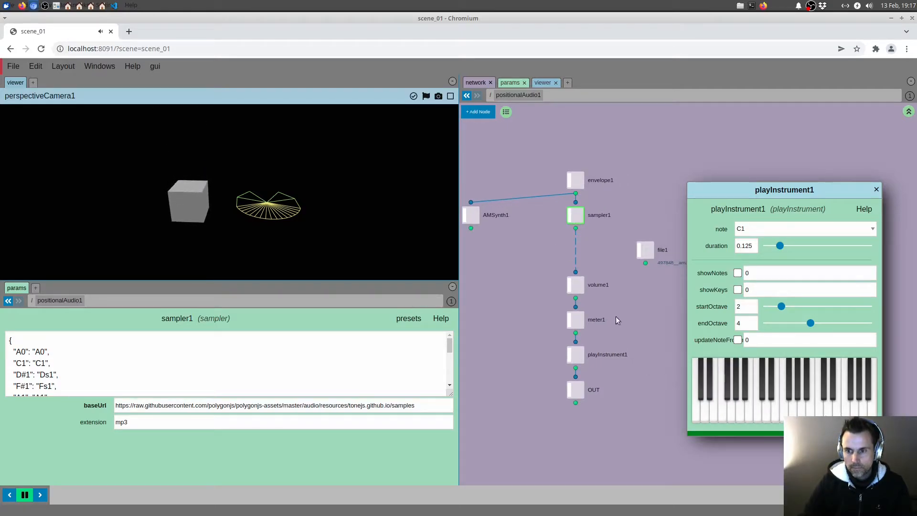
Step: Set volume1's volume to 0, play keys to test it, and display meter1's parameters
{"action": "left_click", "coordinate": [576, 285]}
{"action": "double_click", "coordinate": [160, 340]}
{"action": "type", "text": "0"}
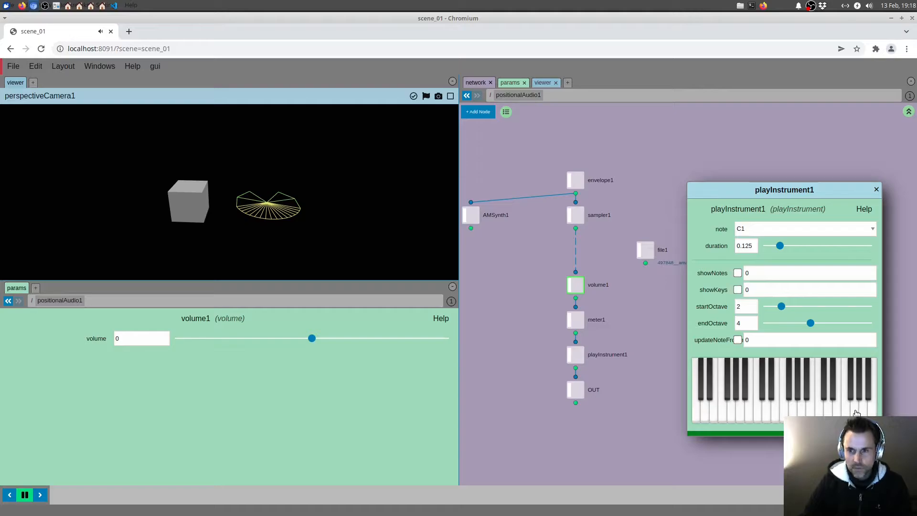
{"action": "middle_click_drag", "start_coordinate": [618, 262], "coordinate": [628, 259]}
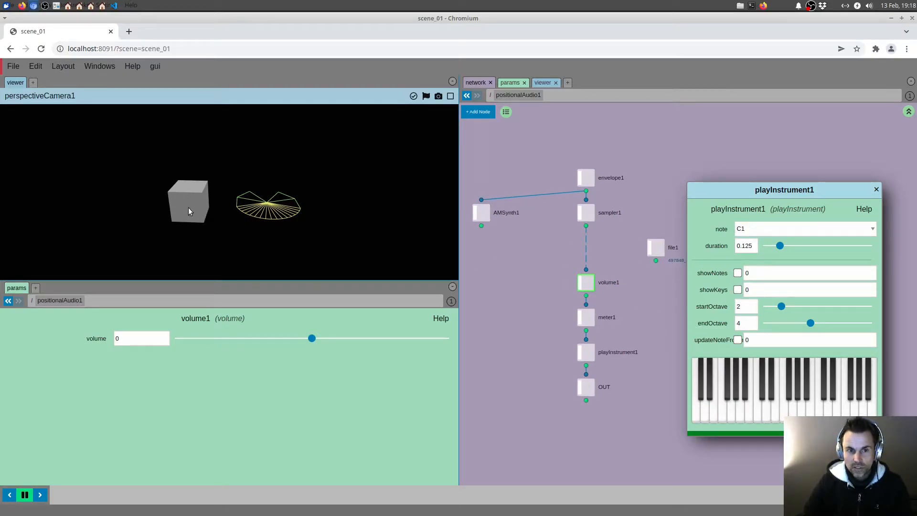
{"action": "left_click", "coordinate": [586, 317]}
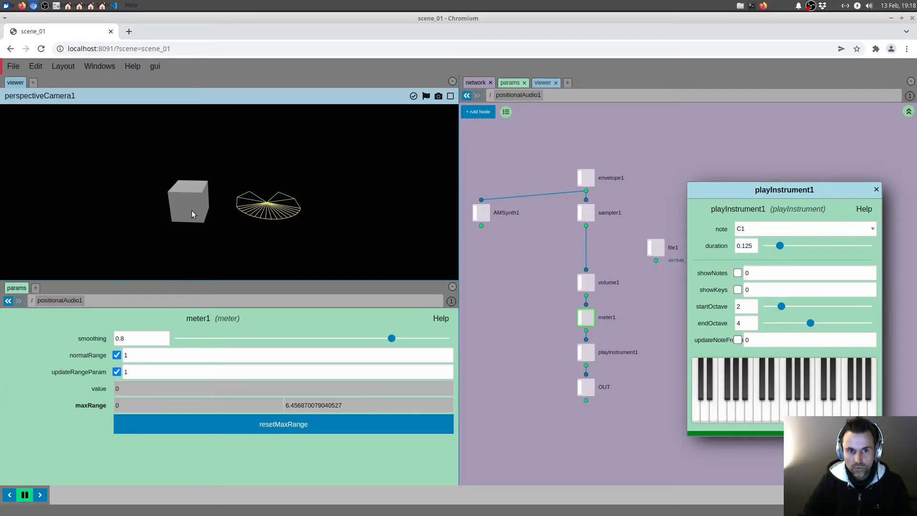
{"action": "middle_click_drag", "start_coordinate": [533, 264], "coordinate": [540, 265]}
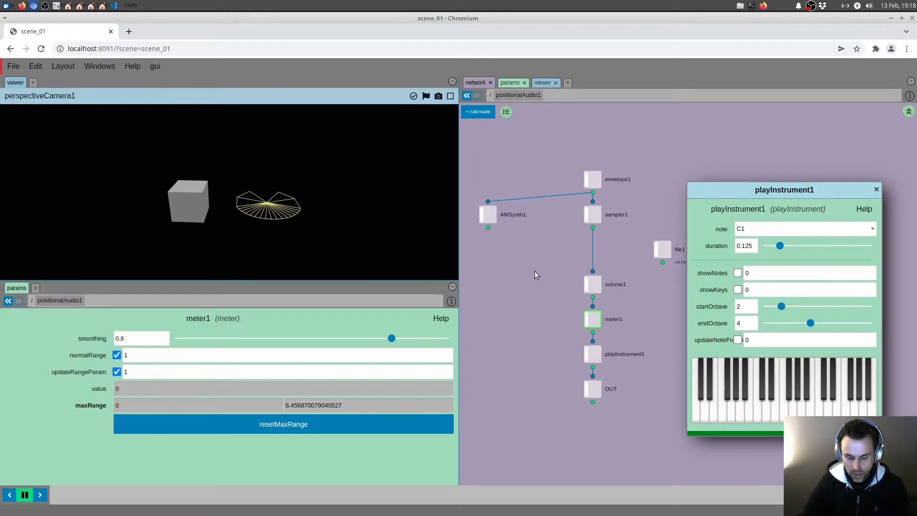
Step: At the scene root, set geo1's Y translation to 0 and its scale to 1+ch("/positionalAudio1/meter1/value")
{"action": "key", "text": "u"}
{"action": "left_click", "coordinate": [579, 179]}
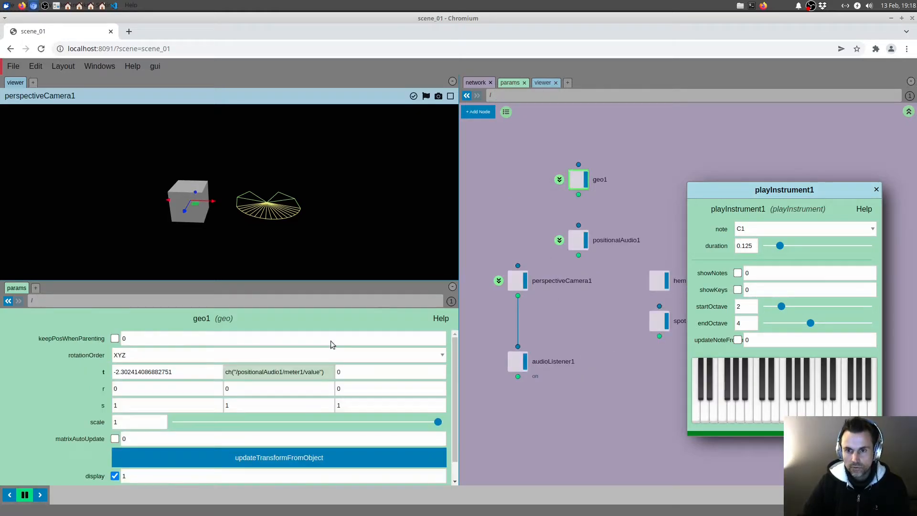
{"action": "double_click", "coordinate": [327, 373]}
{"action": "key", "text": "ctrl+c"}
{"action": "type", "text": "0"}
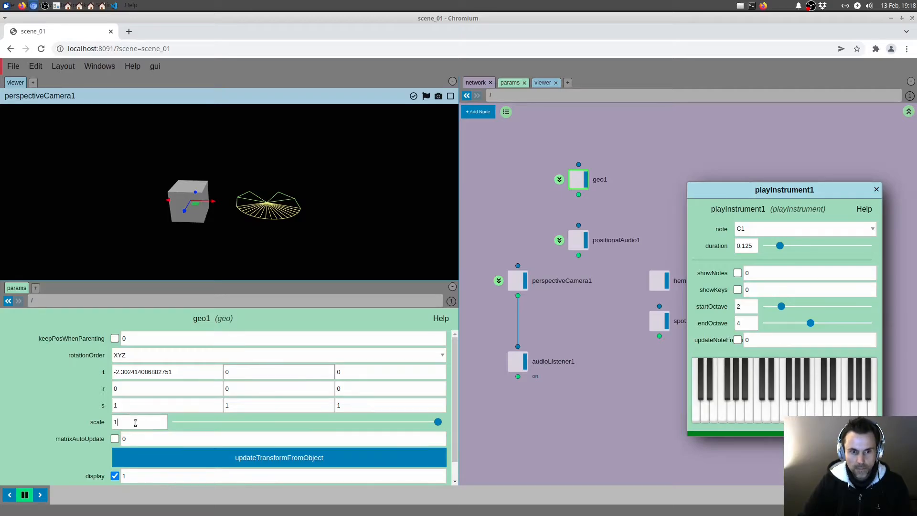
{"action": "key", "text": "ctrl+a"}
{"action": "key", "text": "ctrl+v"}
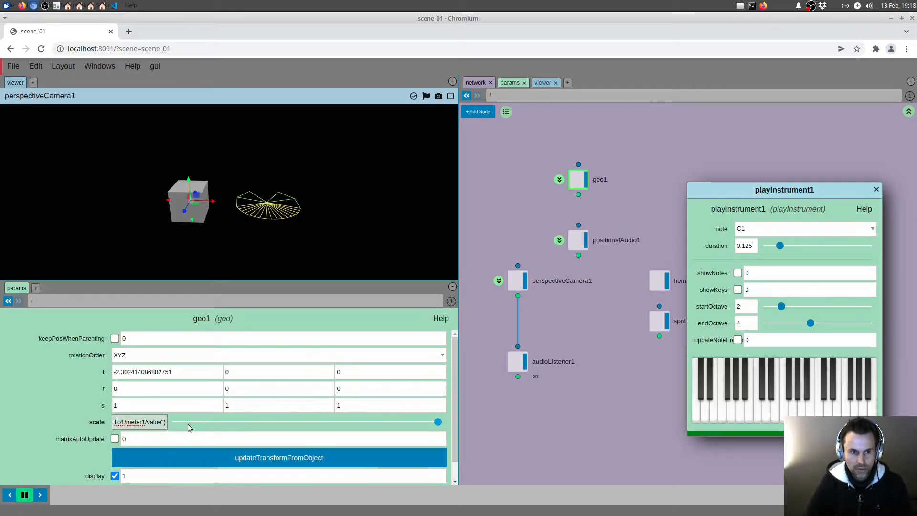
{"action": "key", "text": "Return"}
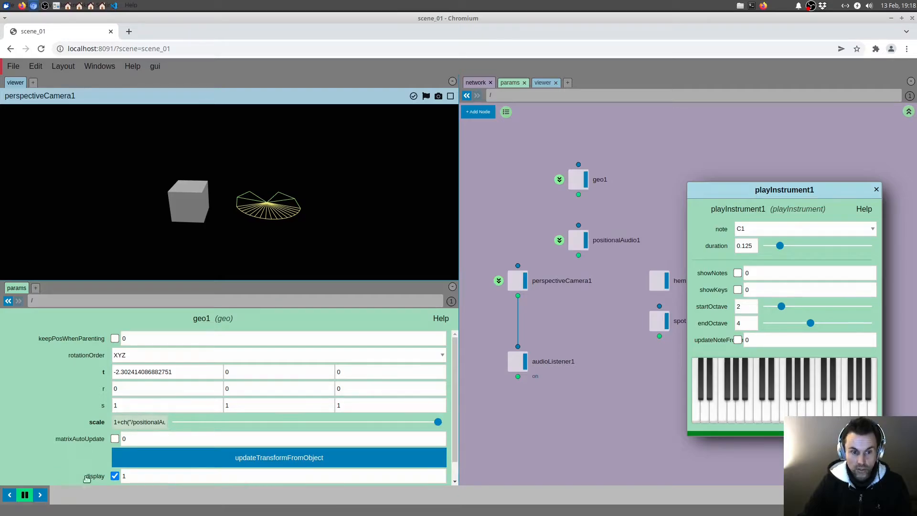
Step: Play runs of notes on the keyboard to check how the cube's scale reacts to the sound
{"action": "left_click_drag", "start_coordinate": [711, 412], "coordinate": [832, 410]}
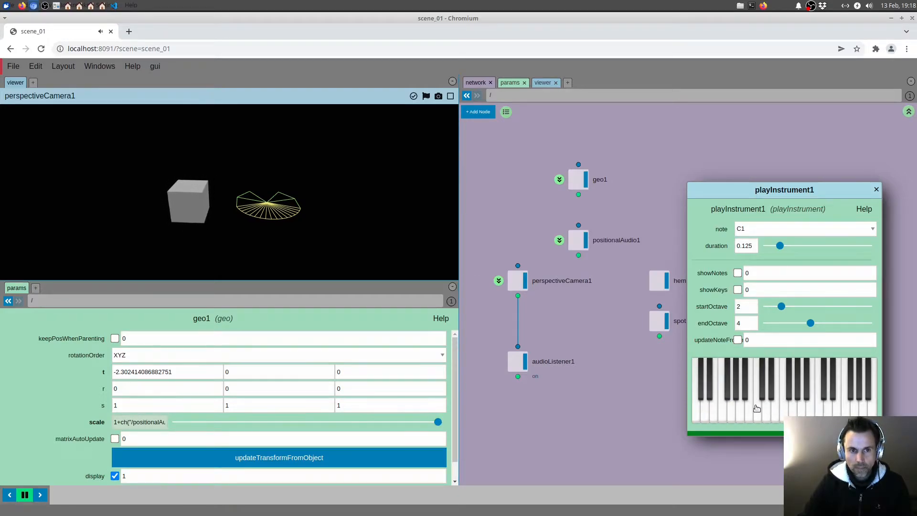
{"action": "left_click_drag", "start_coordinate": [757, 410], "coordinate": [827, 410]}
{"action": "left_click_drag", "start_coordinate": [760, 417], "coordinate": [822, 414]}
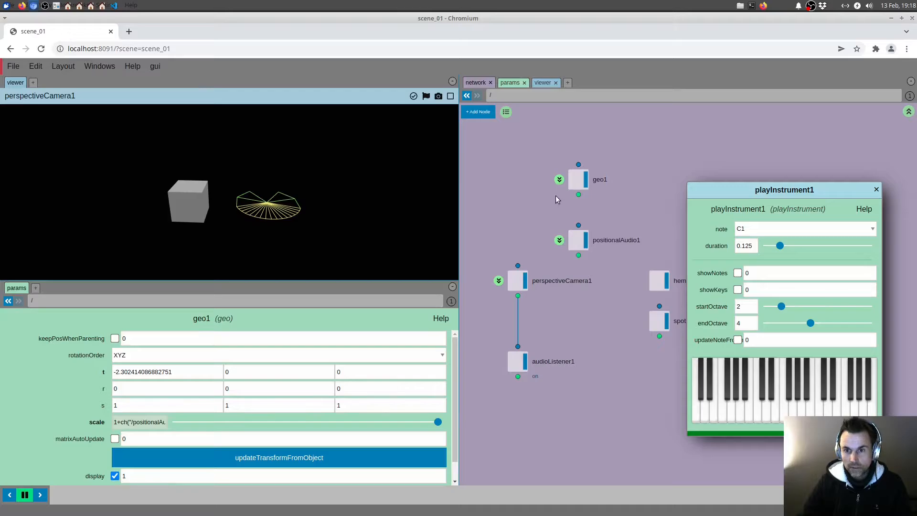
Step: Enter geo1's network and add a sphere node with a material node below it
{"action": "left_click", "coordinate": [560, 180]}
{"action": "key", "text": "Tab"}
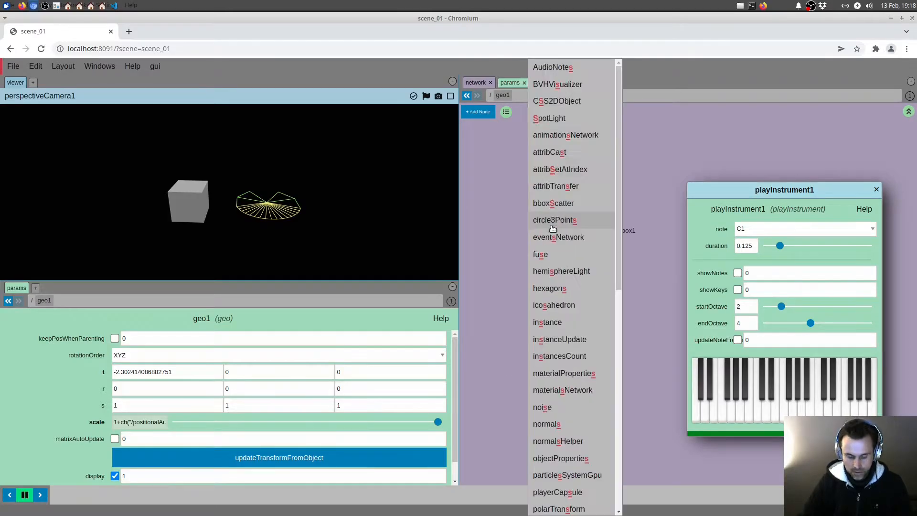
{"action": "type", "text": "sp"}
{"action": "left_click", "coordinate": [544, 240]}
{"action": "key", "text": "Tab"}
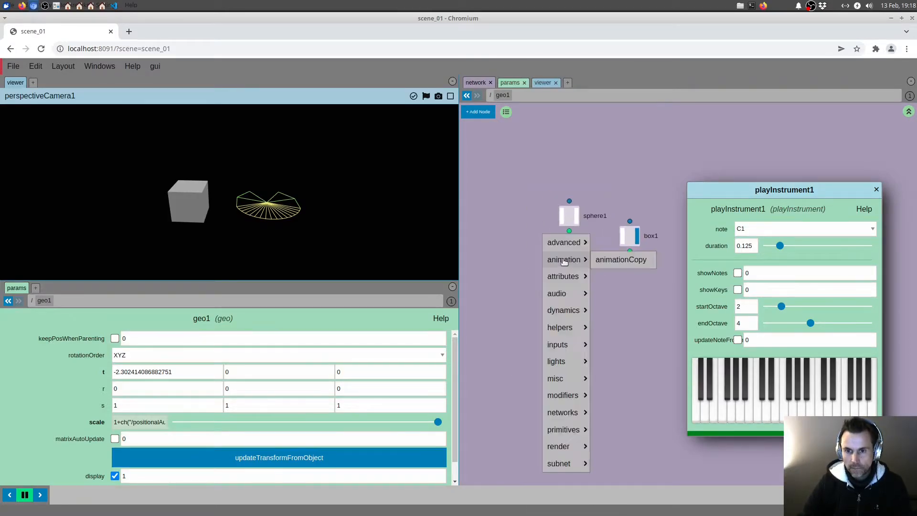
{"action": "type", "text": "mate"}
{"action": "key", "text": "Return"}
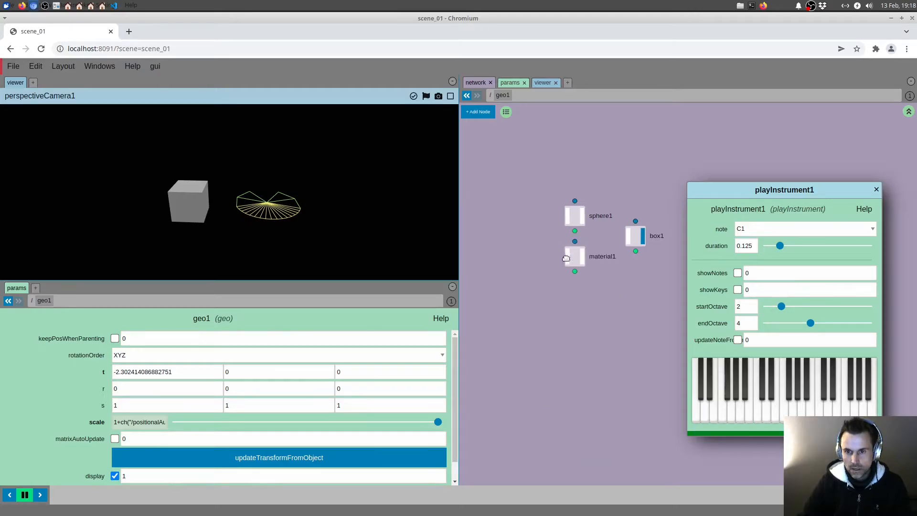
Step: Add a materialsNetwork node inside geo1 and create a meshPhysical material in it
{"action": "key", "text": "Tab"}
{"action": "type", "text": "mate"}
{"action": "left_click", "coordinate": [561, 266]}
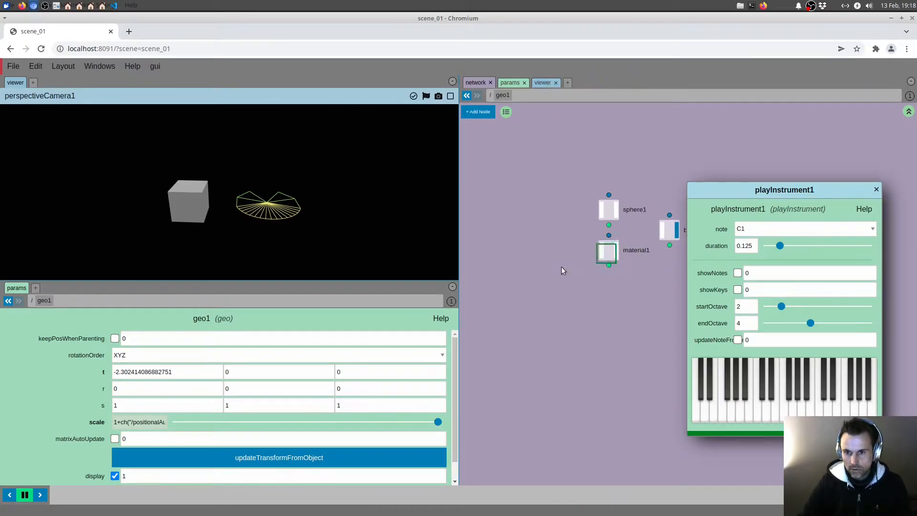
{"action": "left_click", "coordinate": [489, 252]}
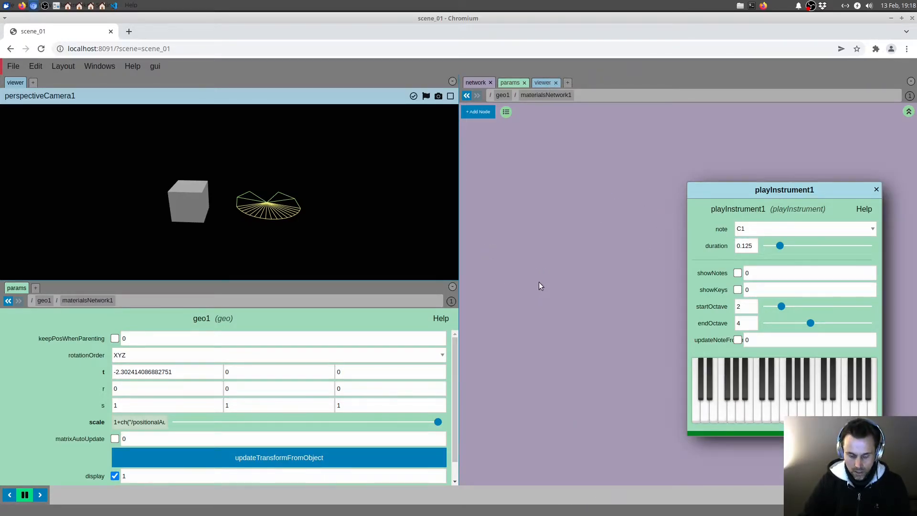
{"action": "right_click", "coordinate": [539, 281]}
{"action": "mouse_move", "coordinate": [538, 296]}
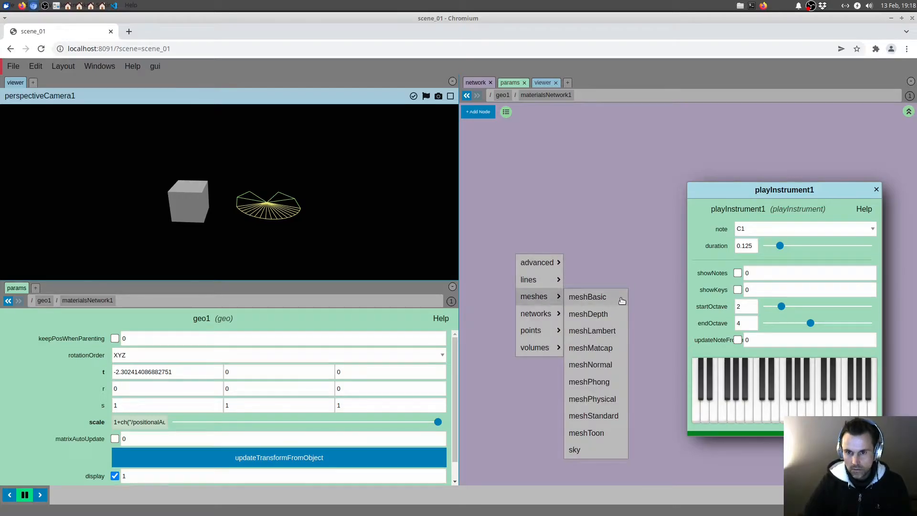
{"action": "left_click", "coordinate": [595, 400]}
Step: Shorten the floating playInstrument1 window and move it clear of the network nodes, with its keyboard in view
{"action": "left_click_drag", "start_coordinate": [811, 190], "coordinate": [823, 217]}
{"action": "left_click_drag", "start_coordinate": [831, 460], "coordinate": [828, 338]}
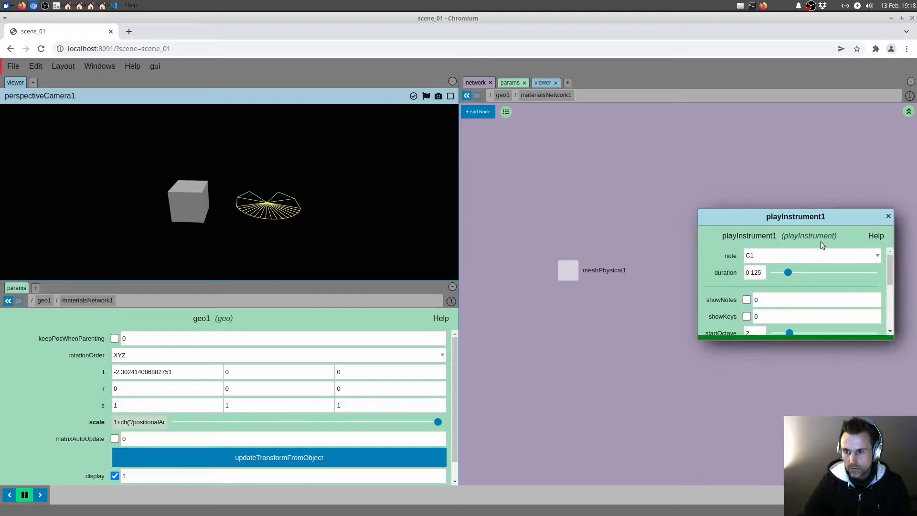
{"action": "left_click_drag", "start_coordinate": [824, 218], "coordinate": [848, 339]}
{"action": "left_click_drag", "start_coordinate": [913, 389], "coordinate": [912, 416]}
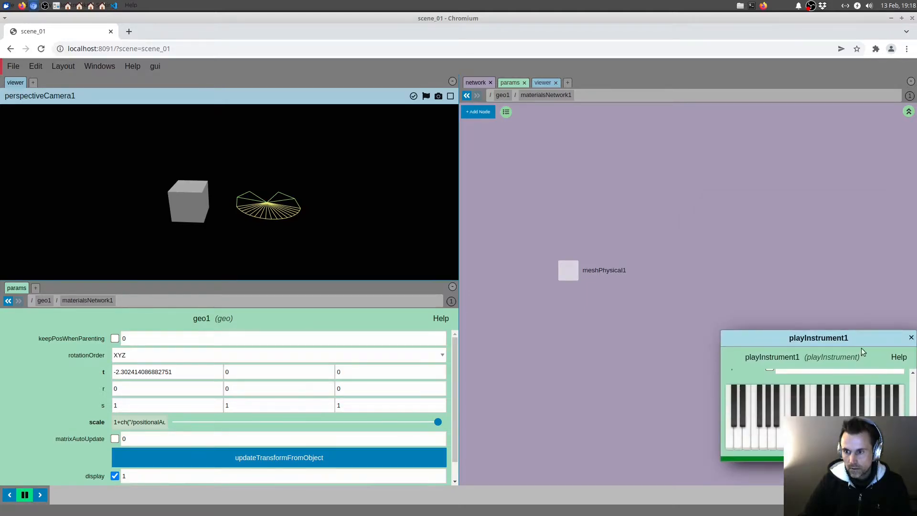
Step: Display geo1's material node and assign it the meshPhysical material from materialsNetwork1, using a relative path
{"action": "left_click_drag", "start_coordinate": [861, 342], "coordinate": [846, 354]}
{"action": "left_click", "coordinate": [566, 243]}
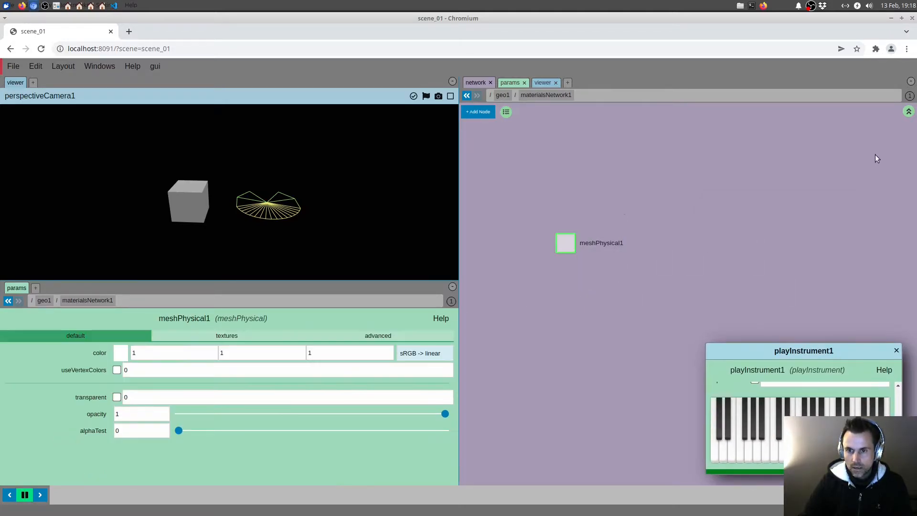
{"action": "left_click", "coordinate": [907, 112]}
{"action": "left_click", "coordinate": [615, 251]}
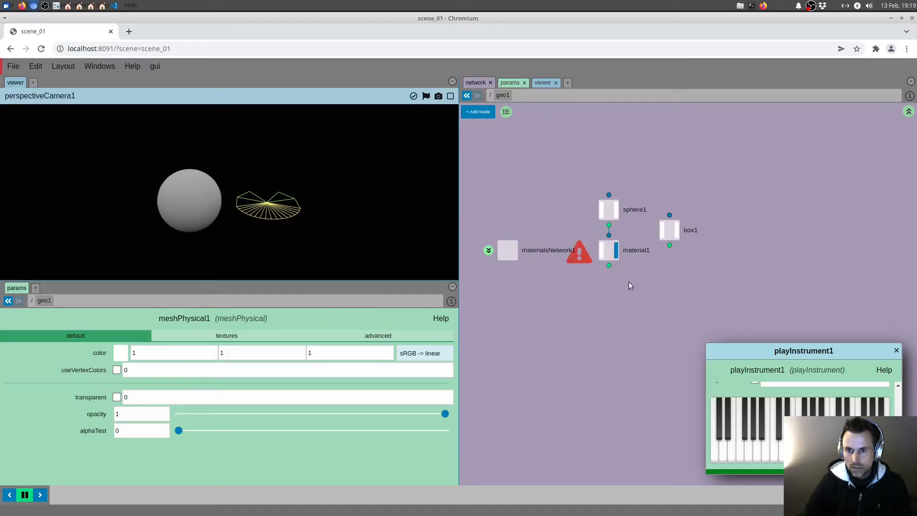
{"action": "left_click", "coordinate": [444, 372]}
{"action": "left_click", "coordinate": [385, 152]}
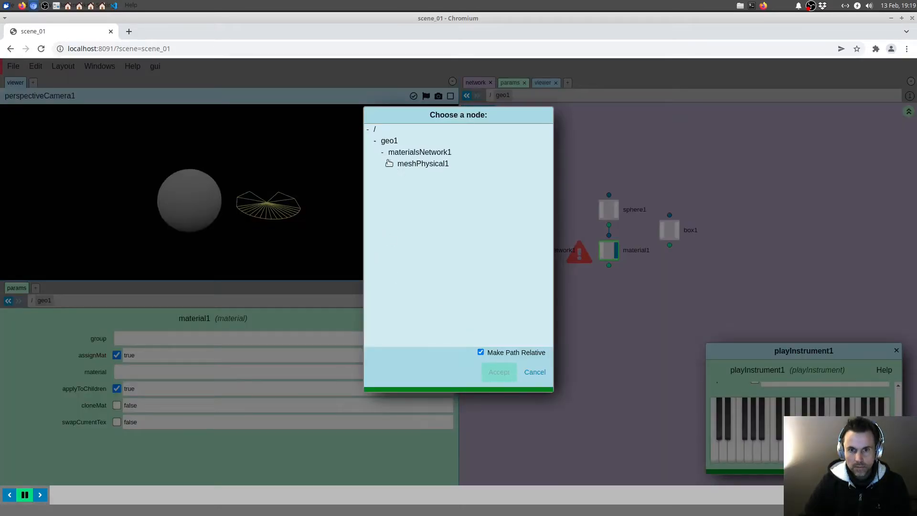
{"action": "left_click", "coordinate": [409, 163]}
{"action": "left_click", "coordinate": [499, 372]}
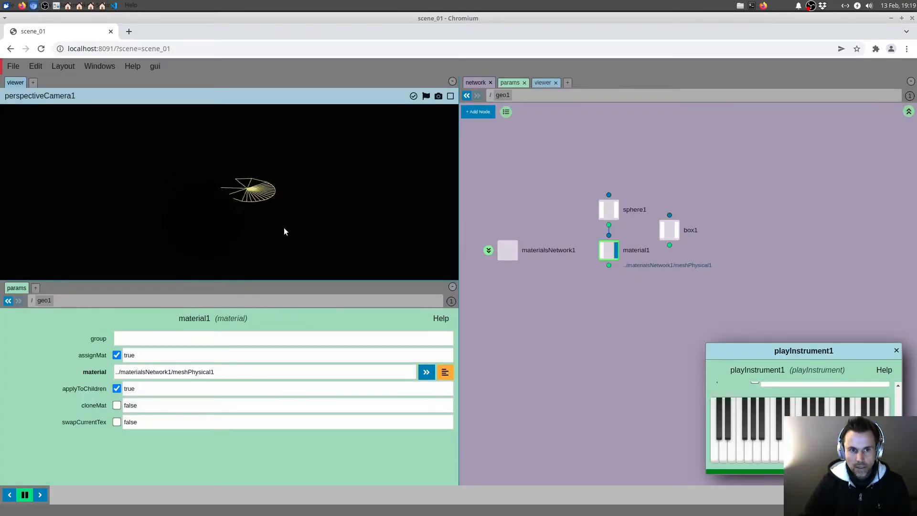
Step: Set the meshPhysical material's metalness to 0, transmission to 1 and thickness to 1.1
{"action": "double_click", "coordinate": [507, 250]}
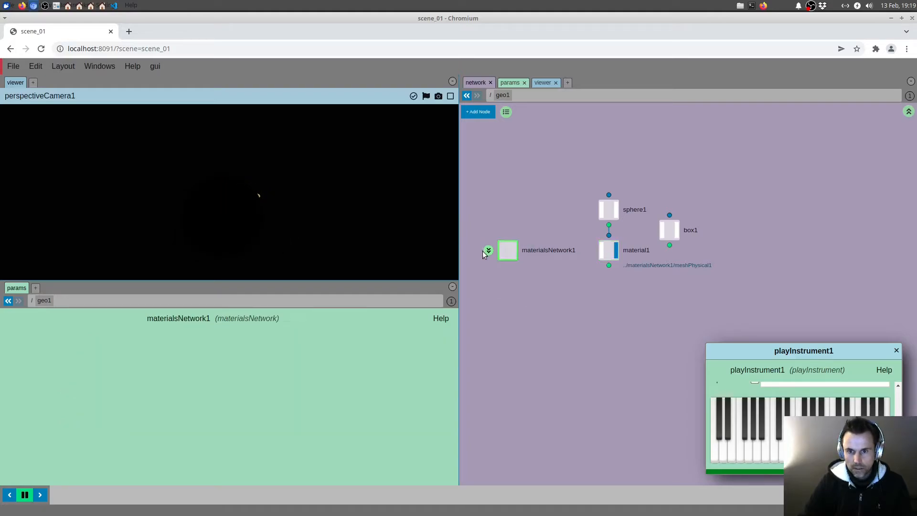
{"action": "left_click", "coordinate": [242, 333]}
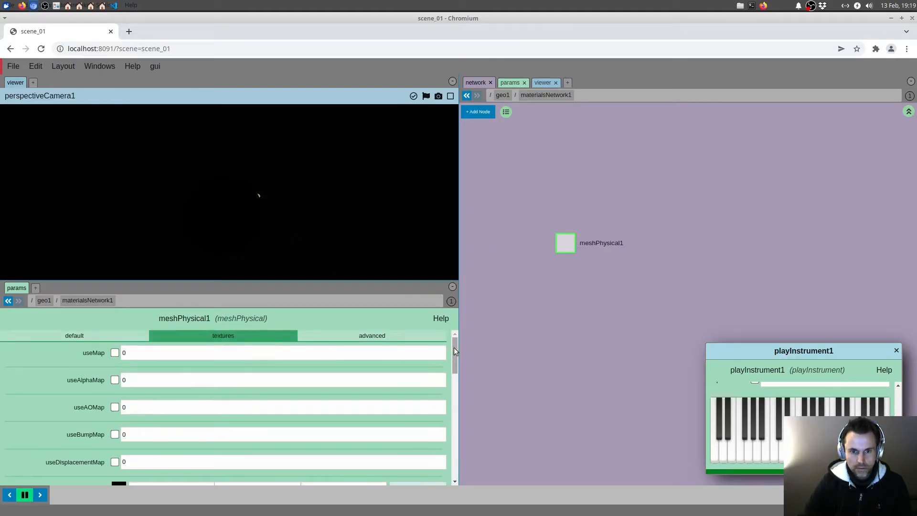
{"action": "left_click_drag", "start_coordinate": [453, 350], "coordinate": [446, 414]}
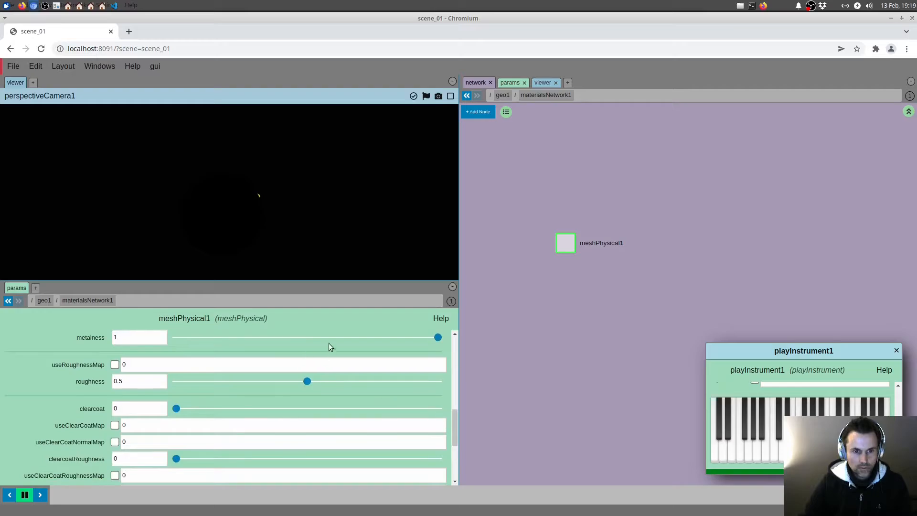
{"action": "left_click_drag", "start_coordinate": [329, 343], "coordinate": [143, 337]}
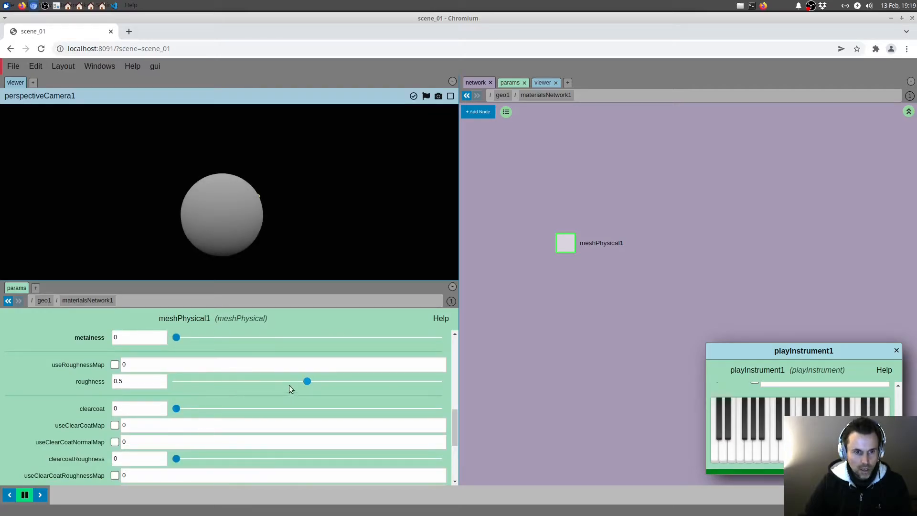
{"action": "left_click_drag", "start_coordinate": [290, 382], "coordinate": [487, 409]}
{"action": "scroll", "coordinate": [177, 443], "scroll_direction": "down", "scroll_amount": 3}
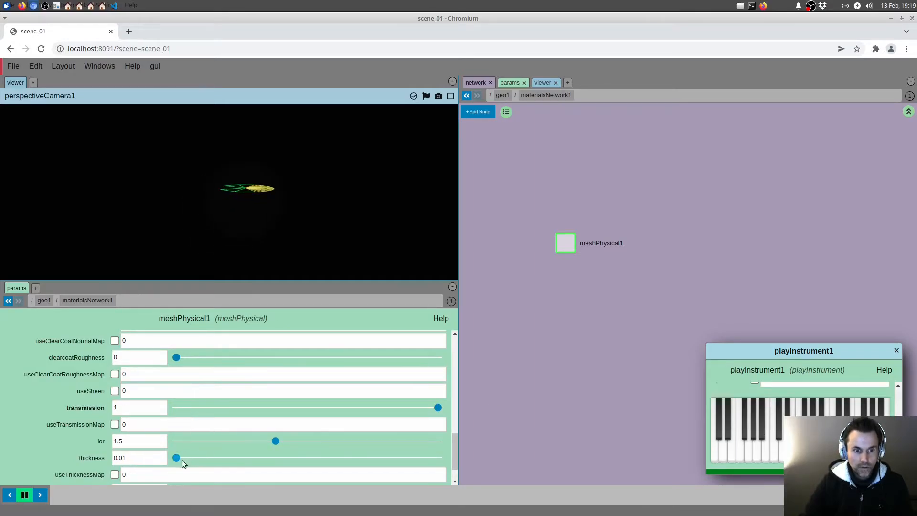
{"action": "left_click_drag", "start_coordinate": [176, 457], "coordinate": [204, 457]}
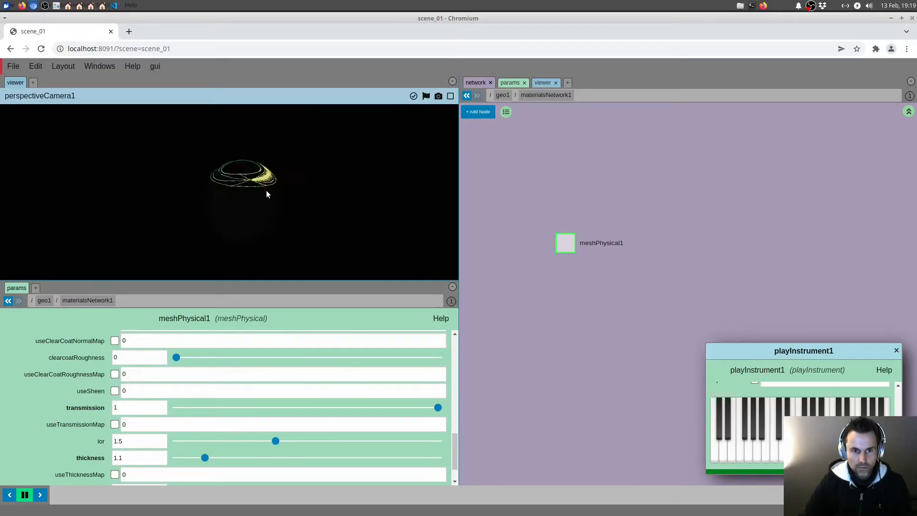
Step: Return to the scene root and add a second geo node beside geo1
{"action": "key", "text": "u"}
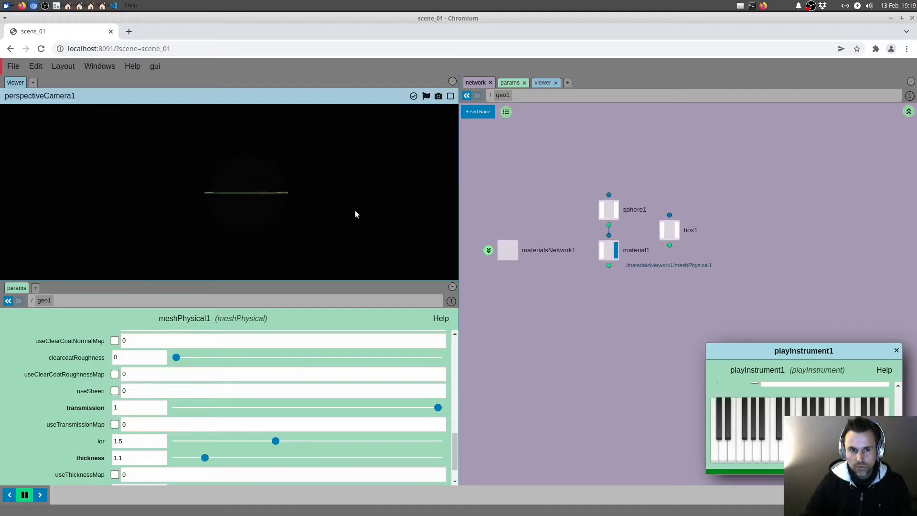
{"action": "left_click", "coordinate": [909, 112]}
{"action": "type", "text": "geo"}
{"action": "left_click", "coordinate": [656, 182]}
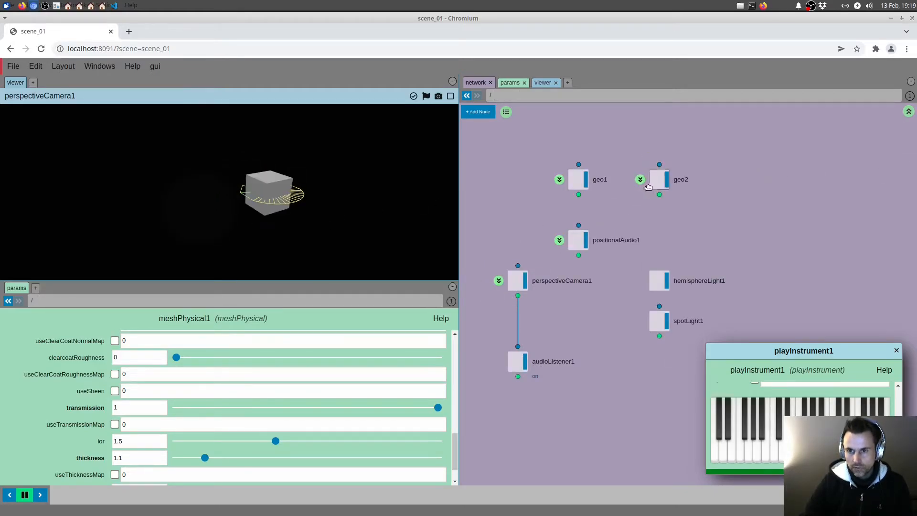
Step: Inside geo2, add a plane node and delete the default box node
{"action": "left_click", "coordinate": [641, 180]}
{"action": "key", "text": "Tab"}
{"action": "type", "text": "pla"}
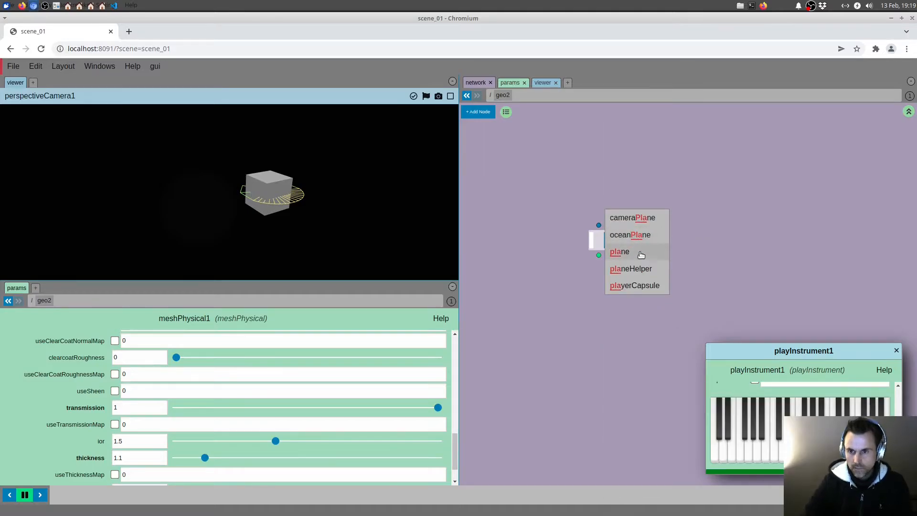
{"action": "left_click", "coordinate": [619, 251]}
{"action": "key", "text": "Delete"}
Step: Add a material node wired below the plane, and a materialsNetwork node beside it
{"action": "key", "text": "Tab"}
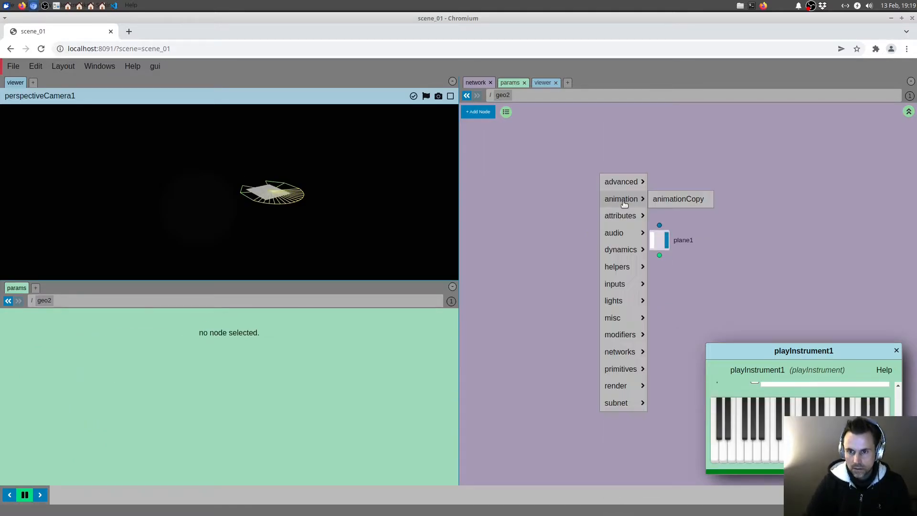
{"action": "type", "text": "mate"}
{"action": "left_click", "coordinate": [627, 182]}
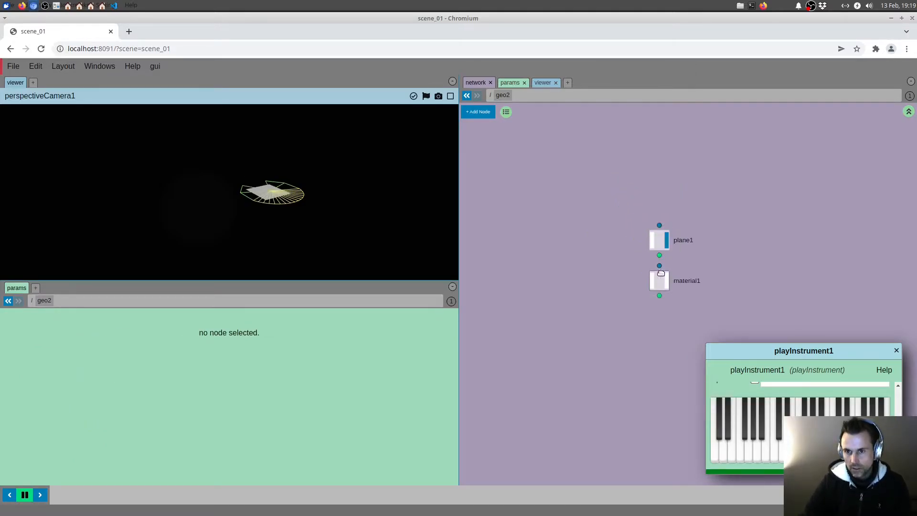
{"action": "key", "text": "Tab"}
{"action": "type", "text": "mate"}
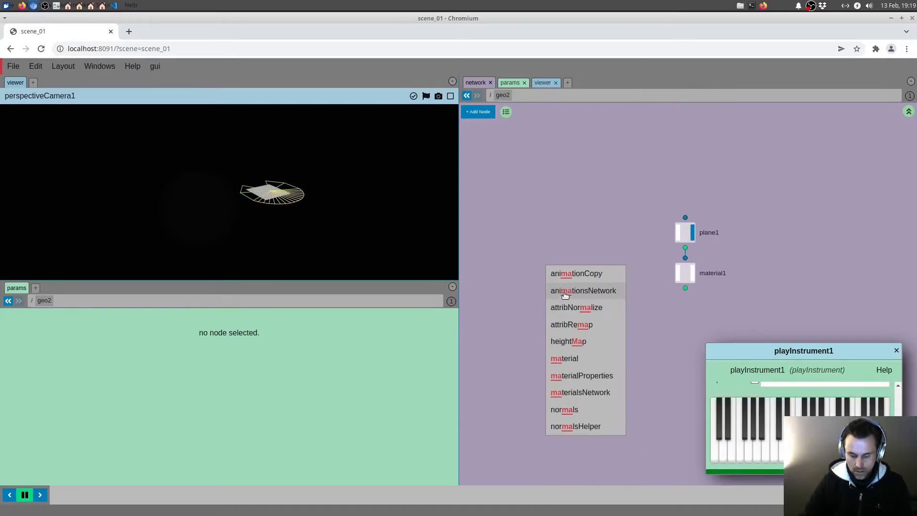
{"action": "left_click", "coordinate": [570, 304]}
{"action": "left_click", "coordinate": [564, 274]}
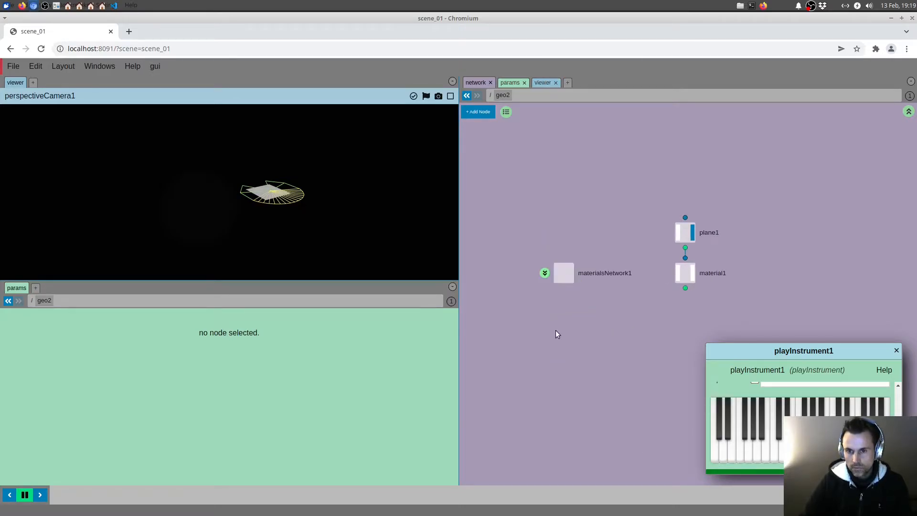
Step: Add a copNetwork node below the materialsNetwork node in geo2
{"action": "middle_click_drag", "start_coordinate": [554, 331], "coordinate": [558, 324]}
{"action": "key", "text": "Tab"}
{"action": "type", "text": "cop"}
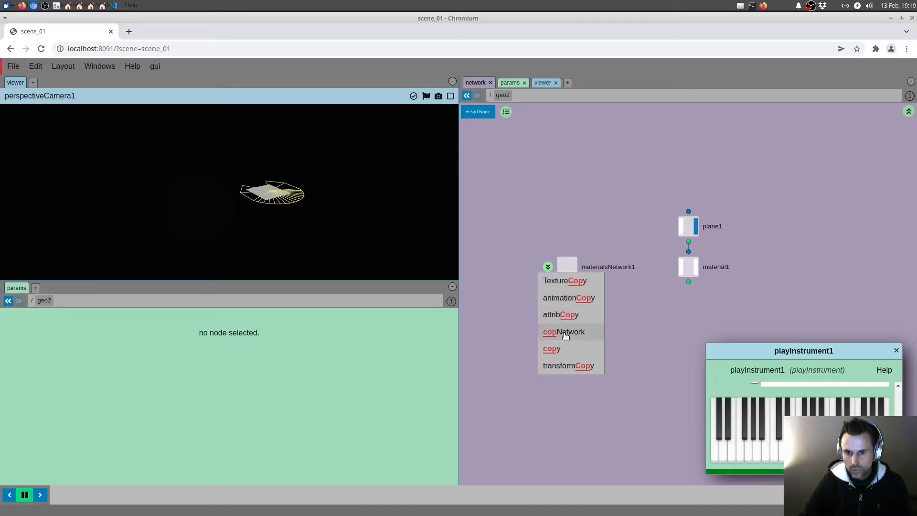
{"action": "left_click", "coordinate": [567, 333]}
Step: Rename the copNetwork node to COP and the materialsNetwork node to MAT
{"action": "double_click", "coordinate": [592, 307]}
{"action": "type", "text": "COP"}
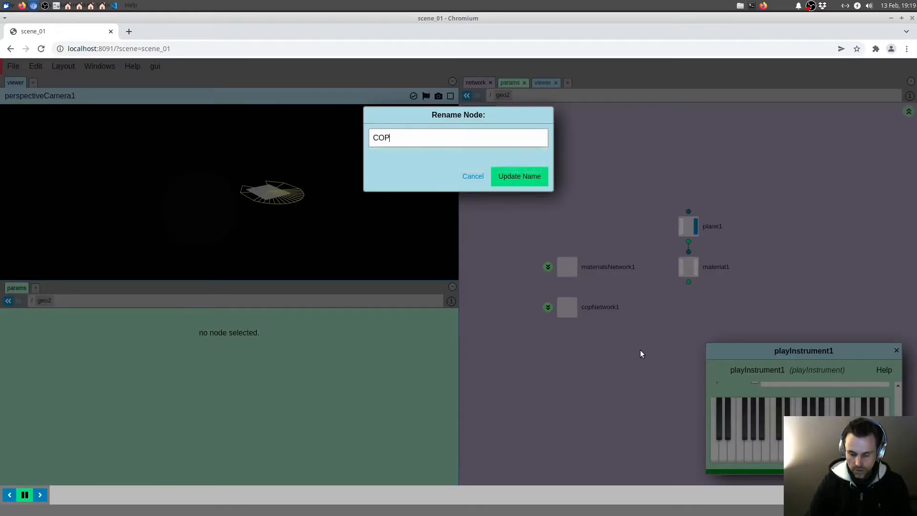
{"action": "key", "text": "Return"}
{"action": "double_click", "coordinate": [607, 270]}
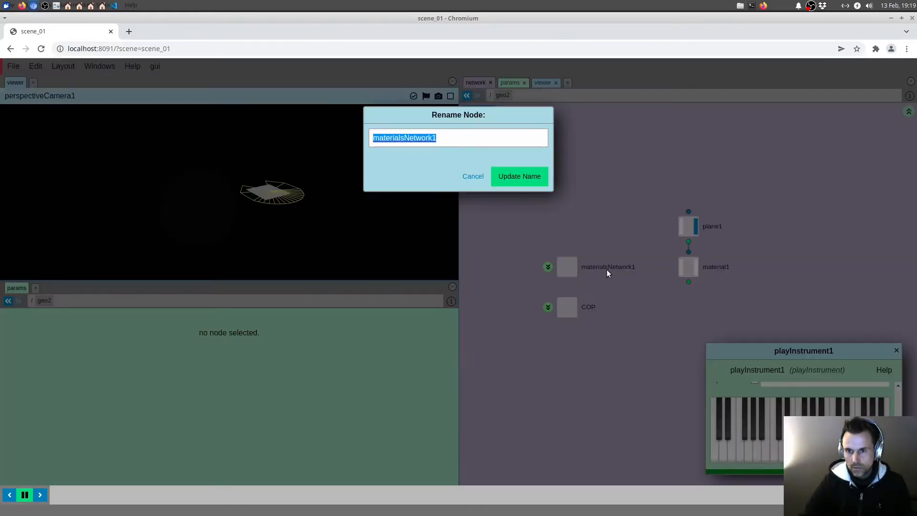
{"action": "type", "text": "MAT"}
{"action": "key", "text": "Return"}
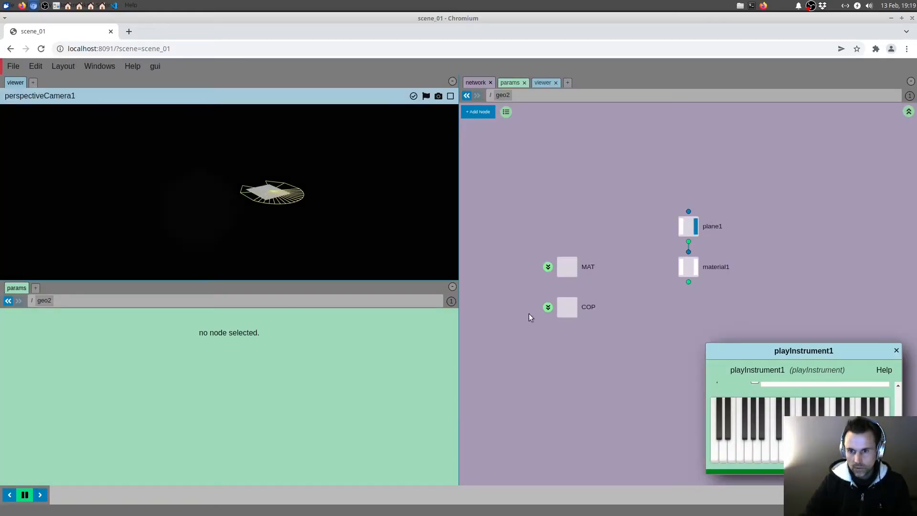
Step: Create an image node inside the COP network and preview its default uv.jpg texture
{"action": "left_click", "coordinate": [548, 308]}
{"action": "key", "text": "Tab"}
{"action": "type", "text": "im"}
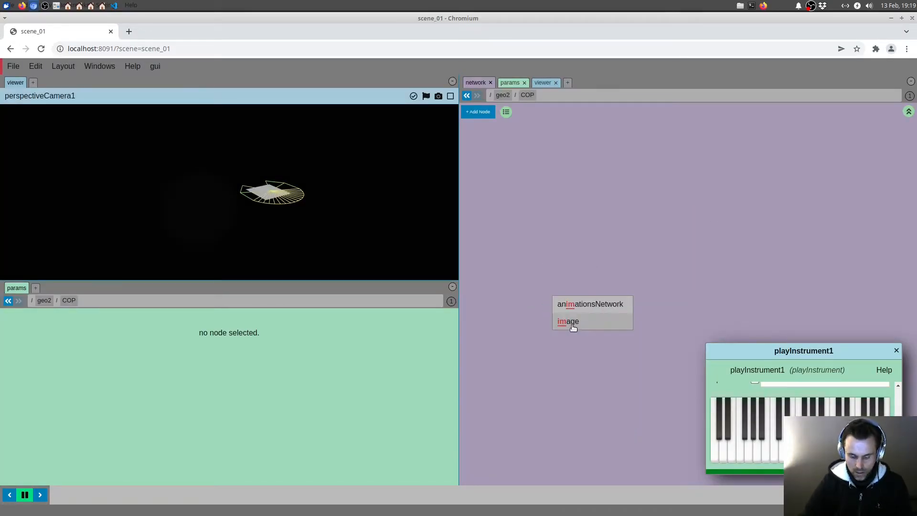
{"action": "left_click", "coordinate": [578, 321]}
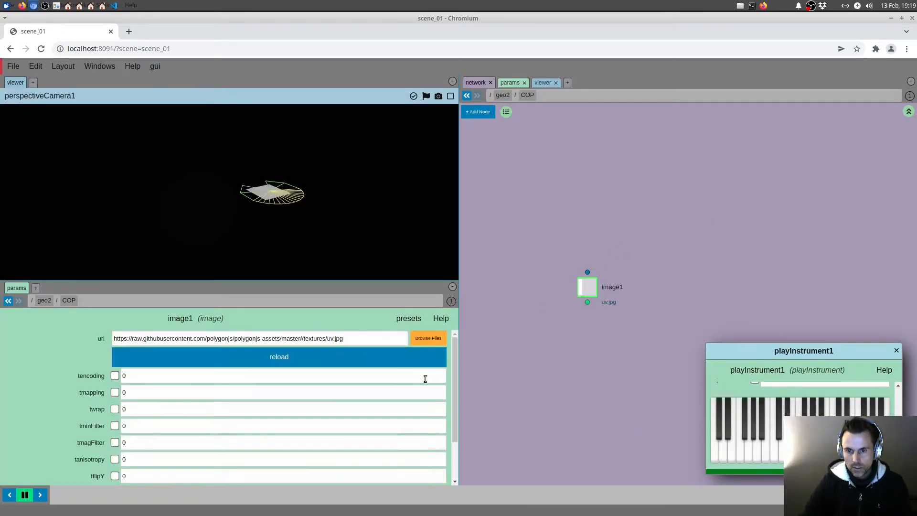
{"action": "middle_click", "coordinate": [587, 287]}
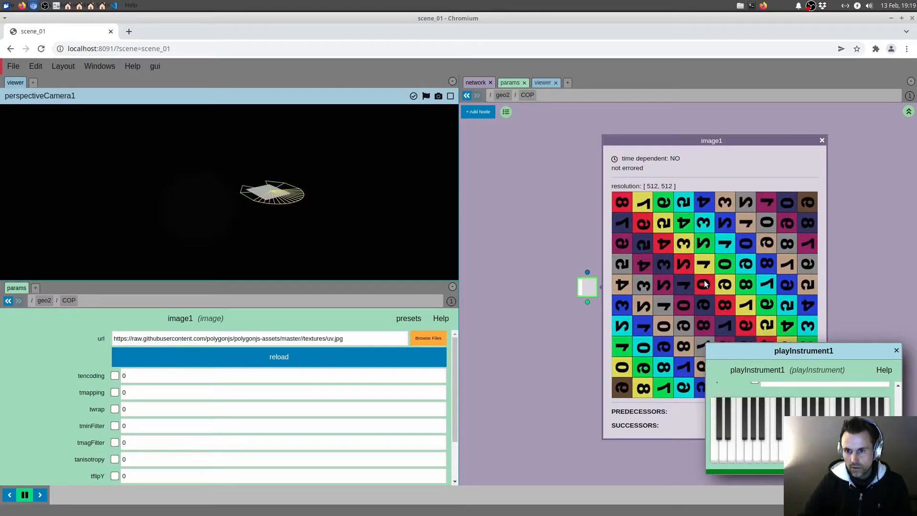
{"action": "left_click", "coordinate": [600, 279]}
Step: Go back up to geo2, enter the MAT network and create a meshBasic material in it
{"action": "left_click", "coordinate": [908, 112]}
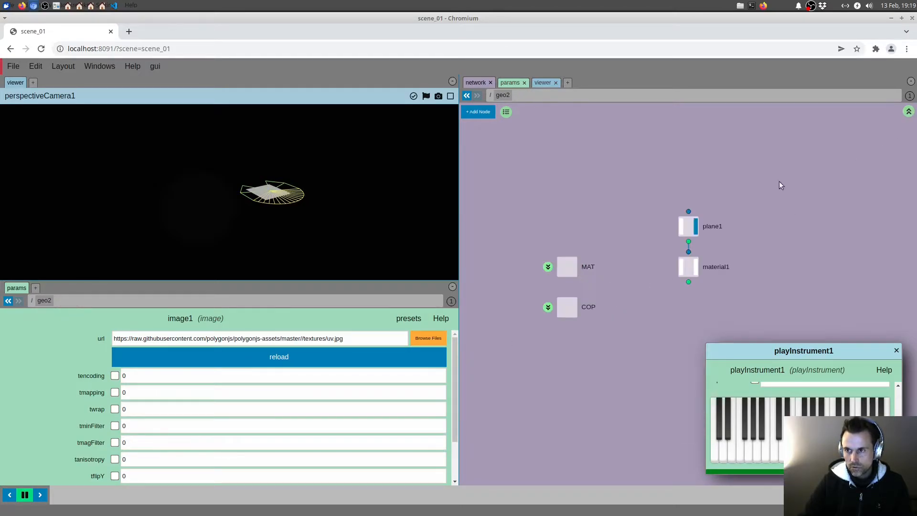
{"action": "left_click", "coordinate": [548, 269]}
{"action": "key", "text": "Tab"}
{"action": "type", "text": "mesh"}
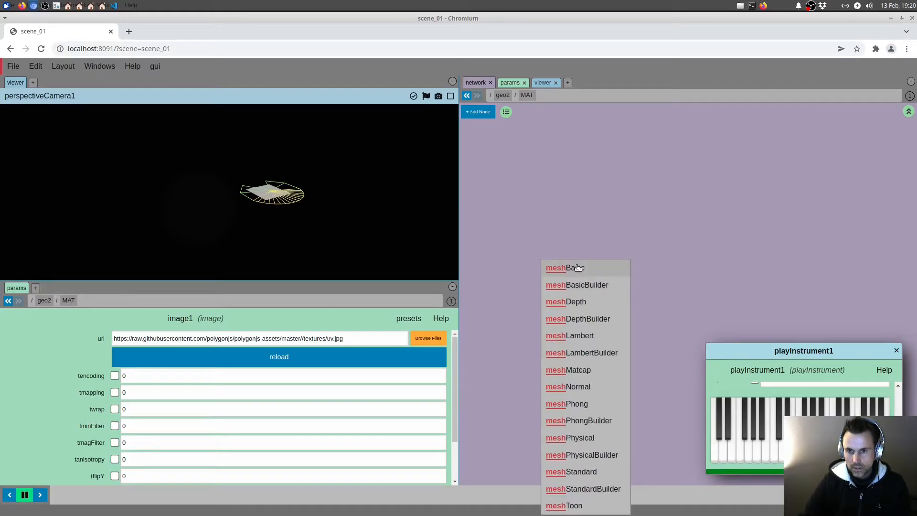
{"action": "left_click", "coordinate": [577, 267]}
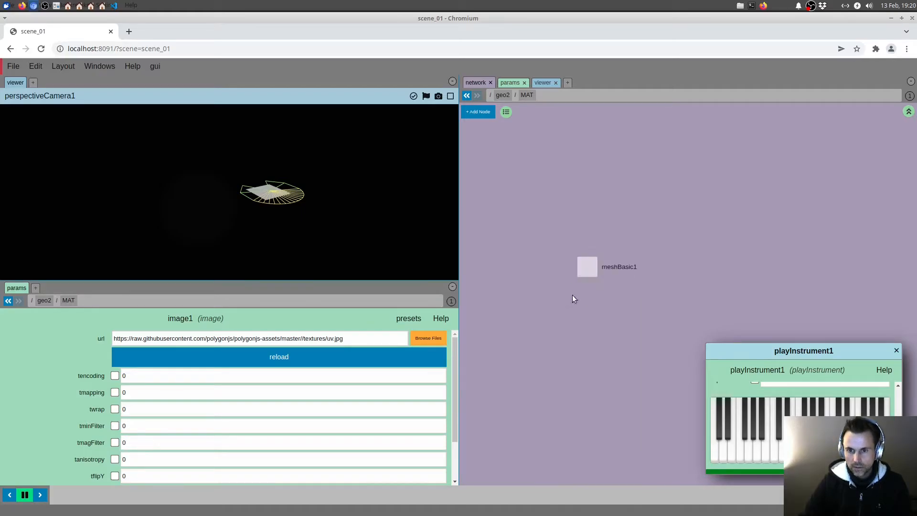
Step: Enable useMap on the meshBasic material and set its map to the image1 node from the COP network
{"action": "left_click", "coordinate": [248, 334]}
{"action": "left_click", "coordinate": [117, 353]}
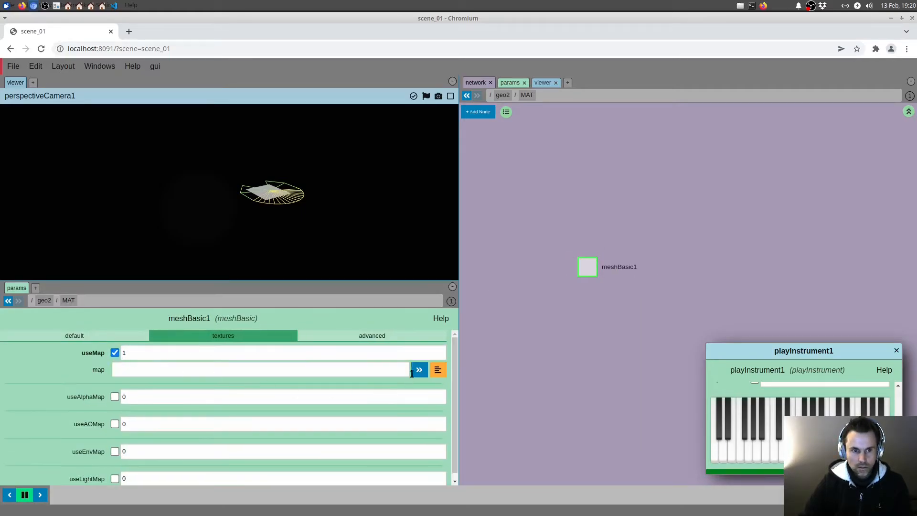
{"action": "left_click", "coordinate": [437, 369]}
{"action": "left_click", "coordinate": [383, 153]}
{"action": "left_click", "coordinate": [406, 164]}
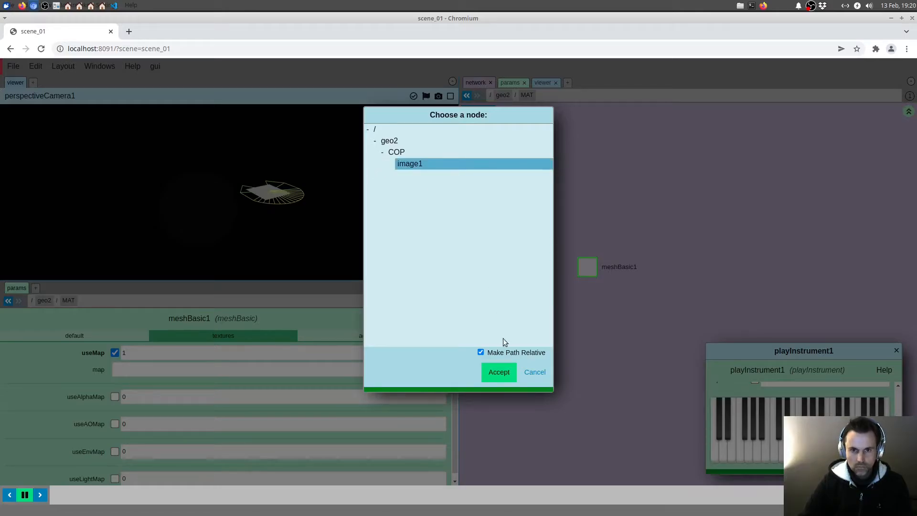
{"action": "left_click", "coordinate": [499, 372]}
Step: Display geo2's material node and assign it the meshBasic1 material from the MAT network
{"action": "left_click", "coordinate": [909, 111]}
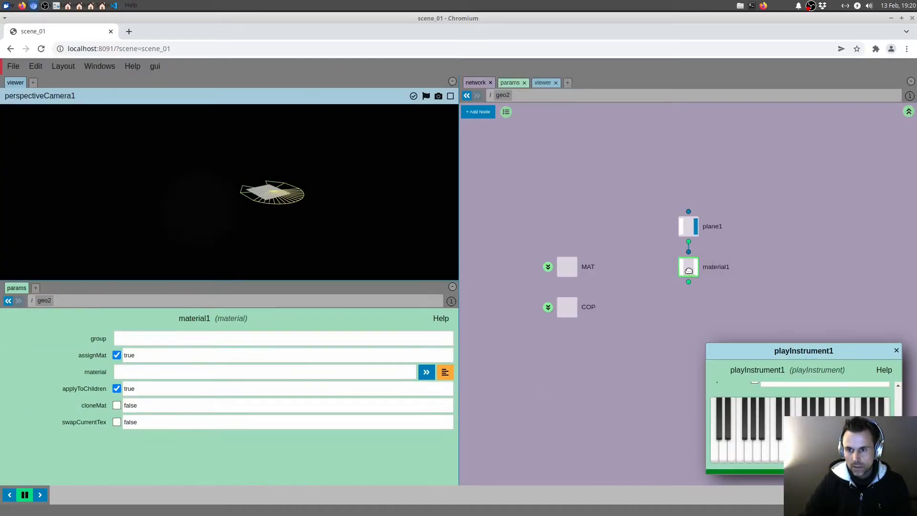
{"action": "left_click", "coordinate": [444, 372]}
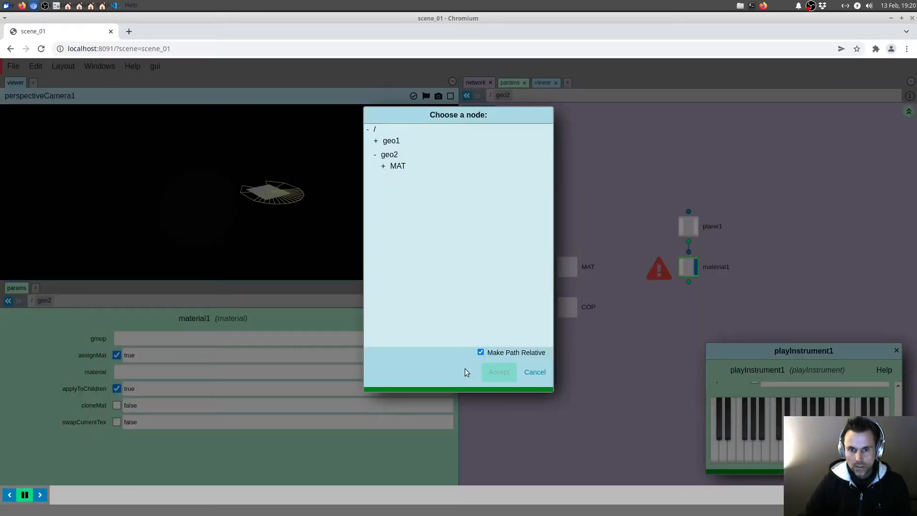
{"action": "left_click", "coordinate": [383, 166]}
{"action": "left_click", "coordinate": [406, 177]}
{"action": "left_click", "coordinate": [500, 372]}
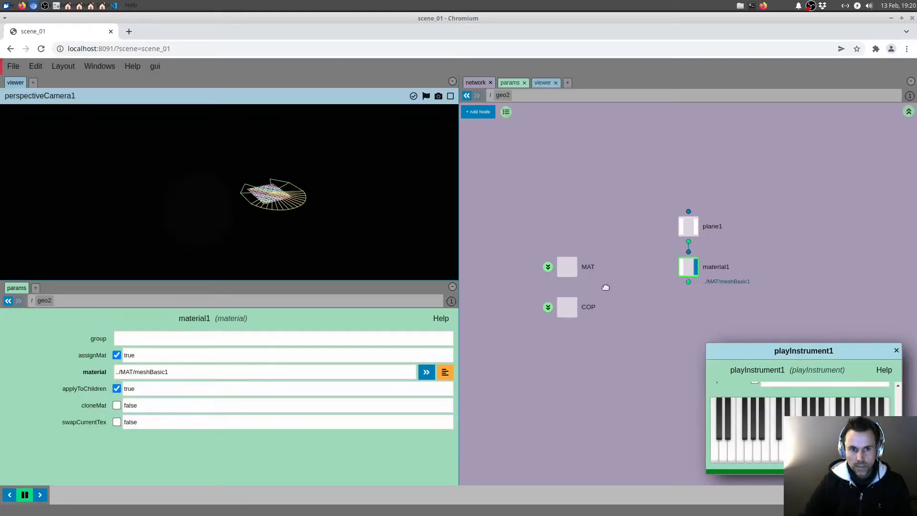
Step: Set the plane's direction to 0, 0, 1
{"action": "left_click", "coordinate": [688, 226]}
{"action": "double_click", "coordinate": [261, 386]}
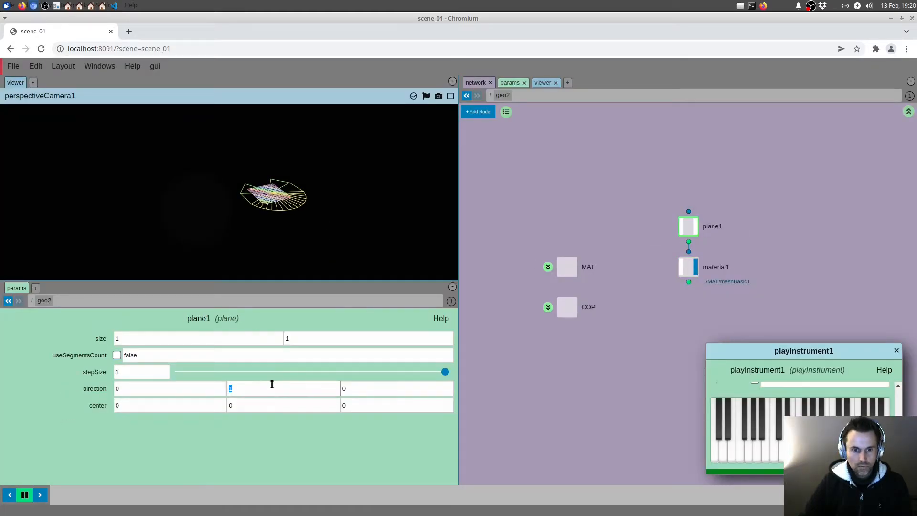
{"action": "type", "text": "0"}
{"action": "key", "text": "Tab"}
{"action": "type", "text": "1"}
Step: Add a transform node wired below geo2's material node and select it to show its parameters
{"action": "middle_click_drag", "start_coordinate": [650, 340], "coordinate": [595, 341]}
{"action": "key", "text": "Tab"}
{"action": "type", "text": "tra"}
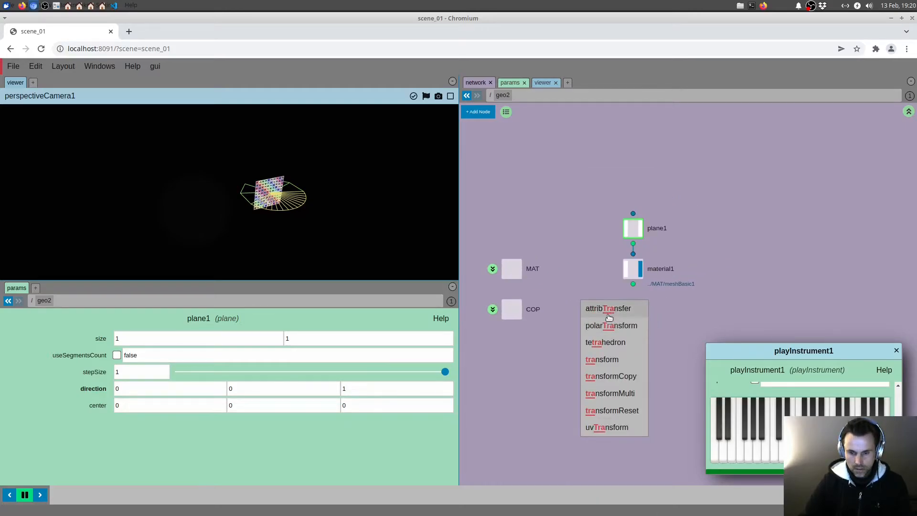
{"action": "left_click", "coordinate": [602, 359]}
{"action": "left_click", "coordinate": [636, 312]}
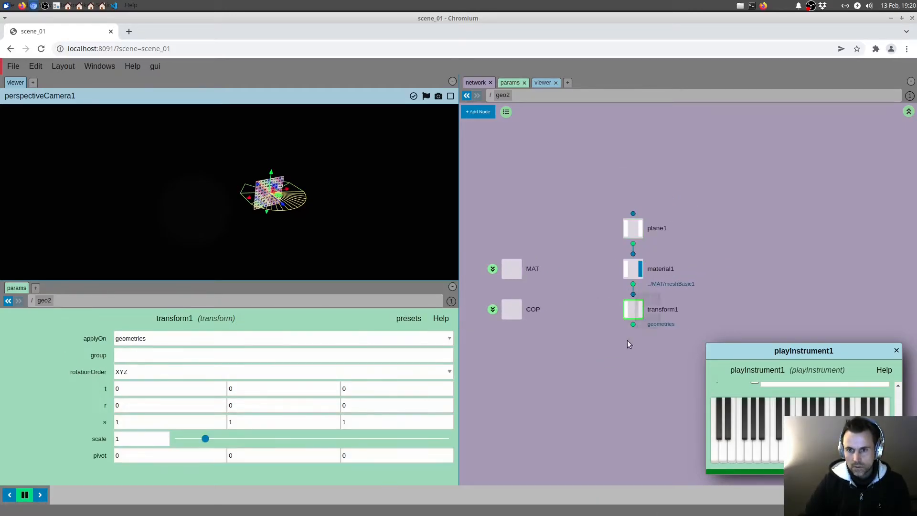
Step: Display the transform node, move the plane back to about -1.12 in z, and scale it to about 9.4 by 4.73
{"action": "left_click", "coordinate": [640, 309]}
{"action": "left_click_drag", "start_coordinate": [283, 206], "coordinate": [382, 161]}
{"action": "key", "text": "r"}
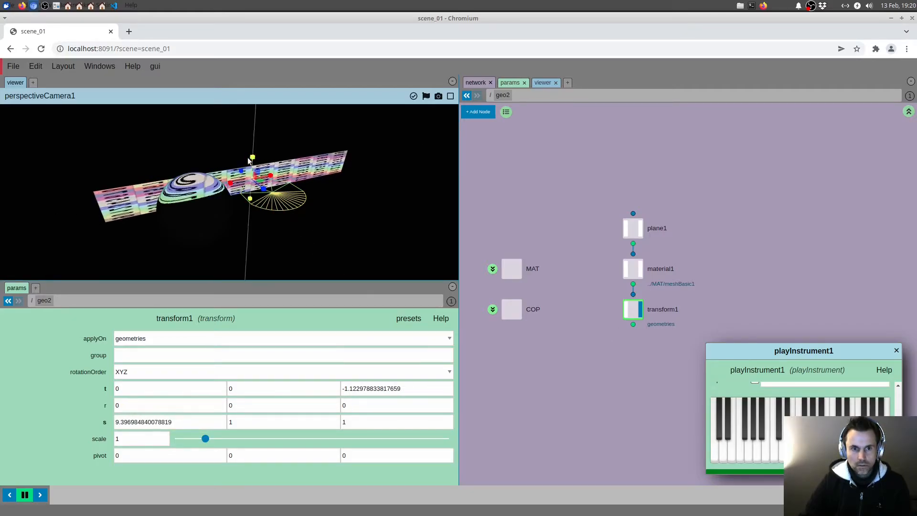
{"action": "left_click_drag", "start_coordinate": [252, 158], "coordinate": [256, 134]}
{"action": "left_click_drag", "start_coordinate": [287, 162], "coordinate": [206, 226]}
{"action": "middle_click_drag", "start_coordinate": [605, 350], "coordinate": [658, 343]}
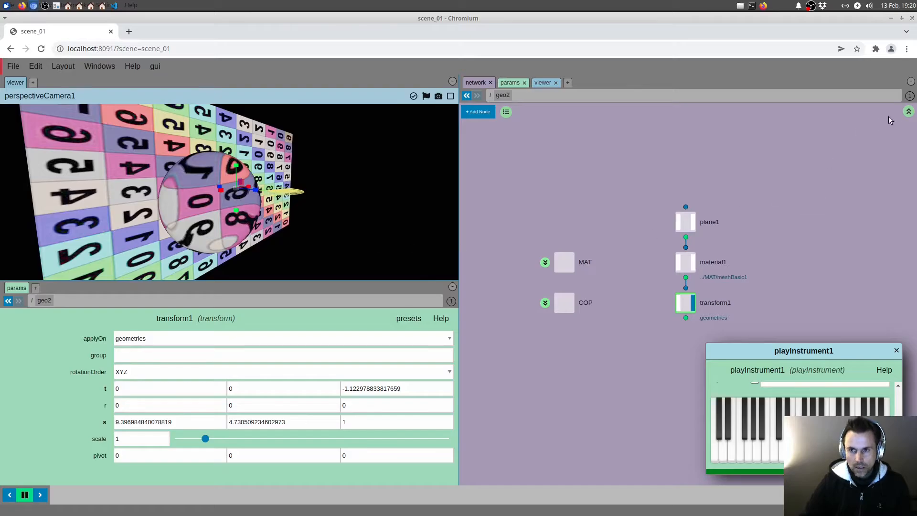
Step: Select geo1 at the scene root, inspect its scale expression, and play piano notes to check the sphere's reaction
{"action": "left_click", "coordinate": [909, 111]}
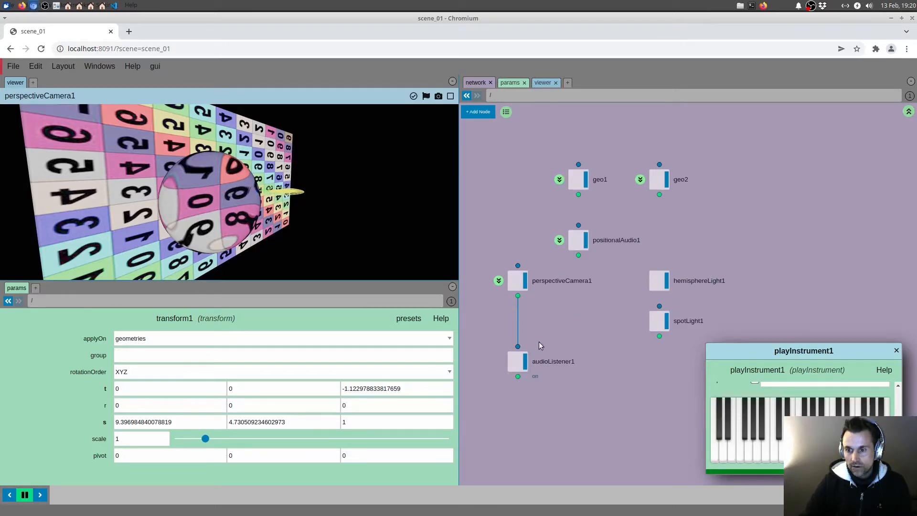
{"action": "left_click", "coordinate": [579, 179]}
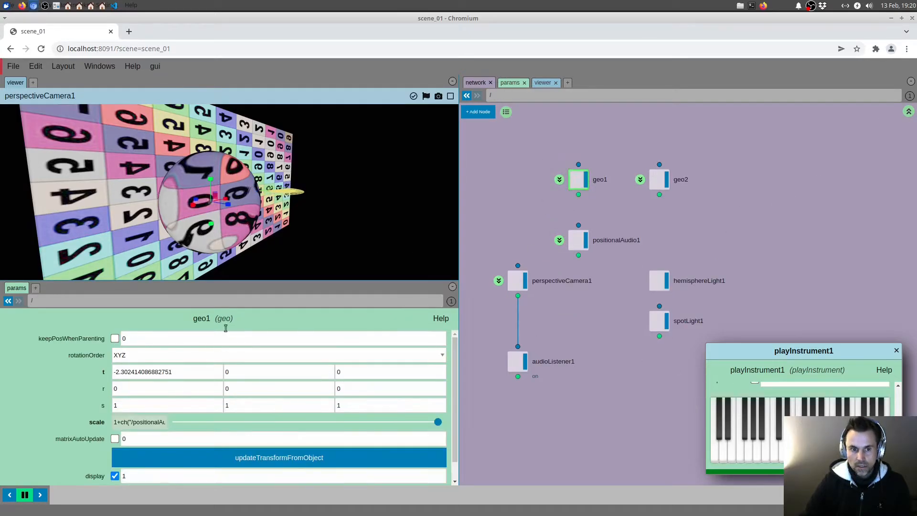
{"action": "left_click", "coordinate": [139, 424]}
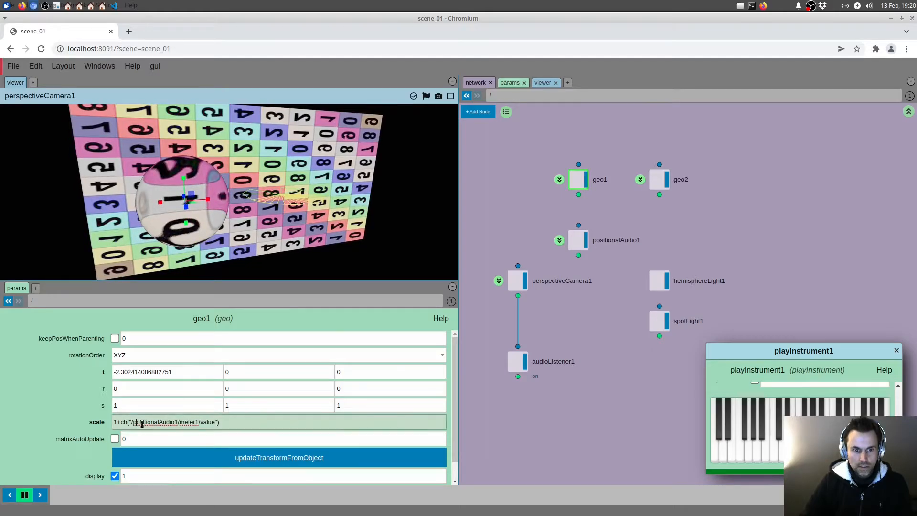
{"action": "left_click", "coordinate": [766, 433]}
{"action": "left_click", "coordinate": [799, 434]}
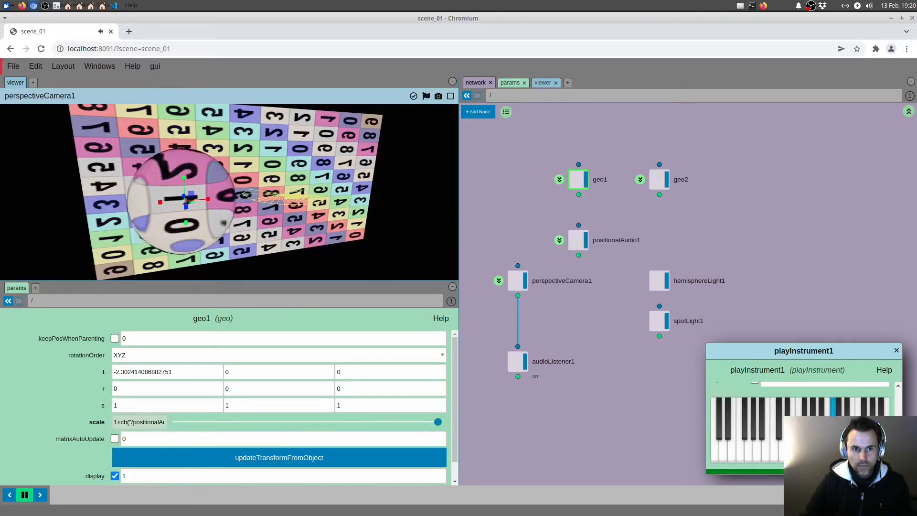
Step: Cut the meter expression from geo1's scale so that the scale is set to 1
{"action": "left_click", "coordinate": [146, 422]}
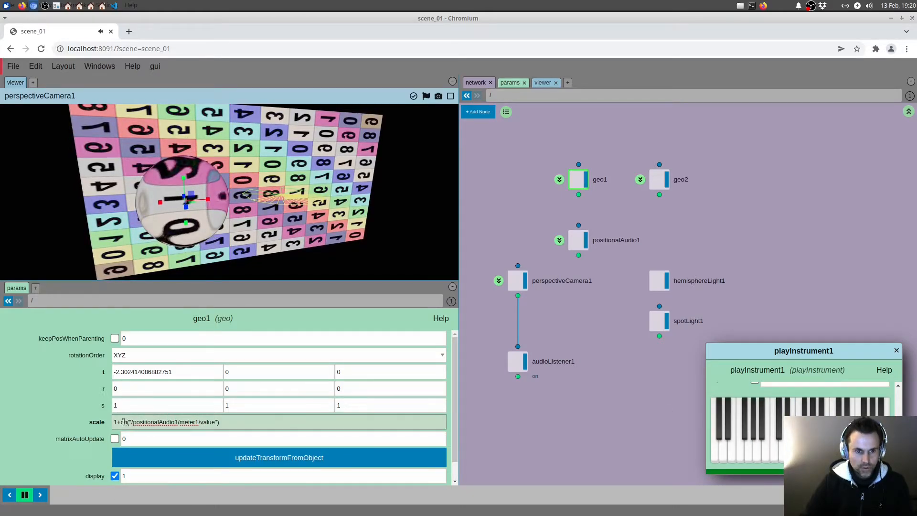
{"action": "left_click_drag", "start_coordinate": [120, 422], "coordinate": [282, 421]}
{"action": "key", "text": "BackSpace"}
{"action": "key", "text": "BackSpace"}
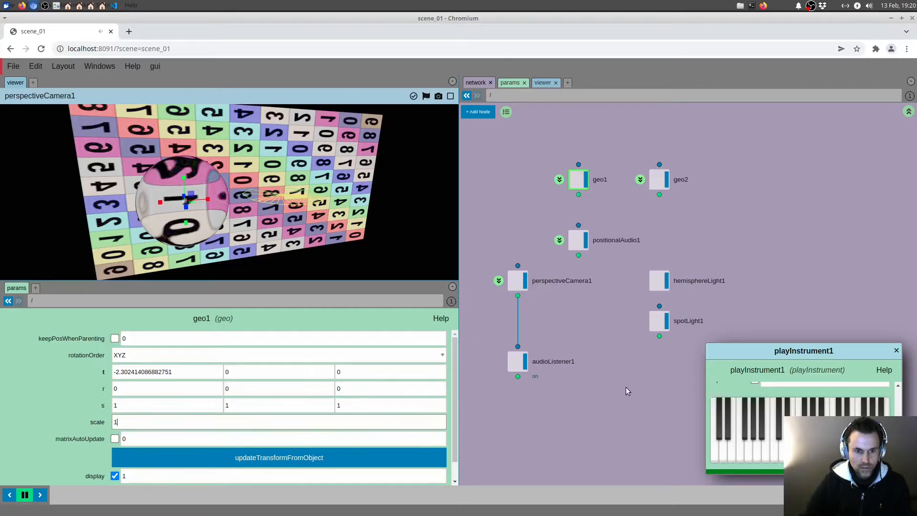
{"action": "key", "text": "Return"}
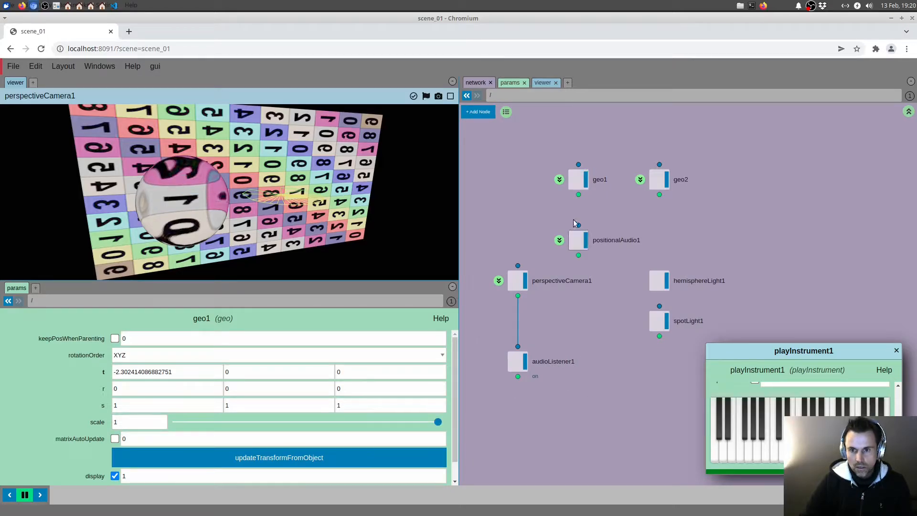
Step: Open the meshPhysical1 material assigned in geo1 and set its thickness to ch("/positionalAudio1/meter1/value")
{"action": "left_click", "coordinate": [559, 180]}
{"action": "left_click", "coordinate": [608, 250]}
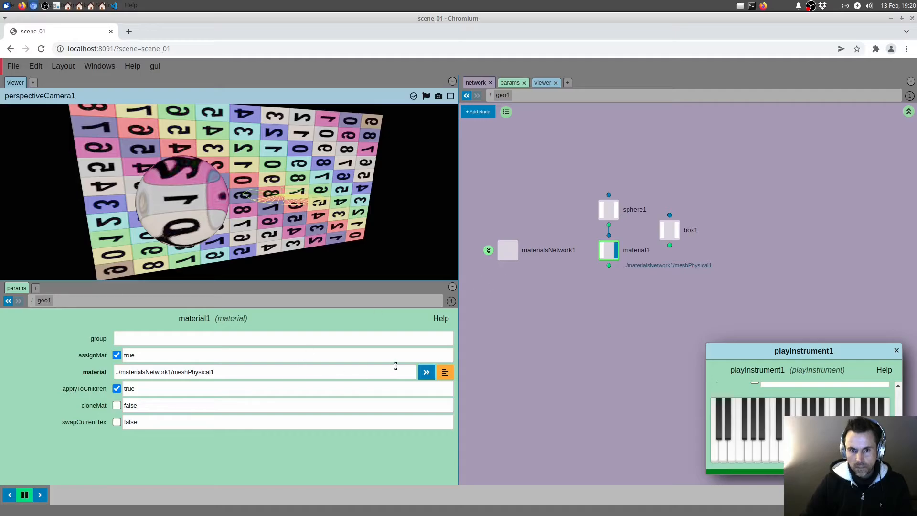
{"action": "left_click", "coordinate": [427, 372]}
{"action": "left_click_drag", "start_coordinate": [453, 352], "coordinate": [447, 447]}
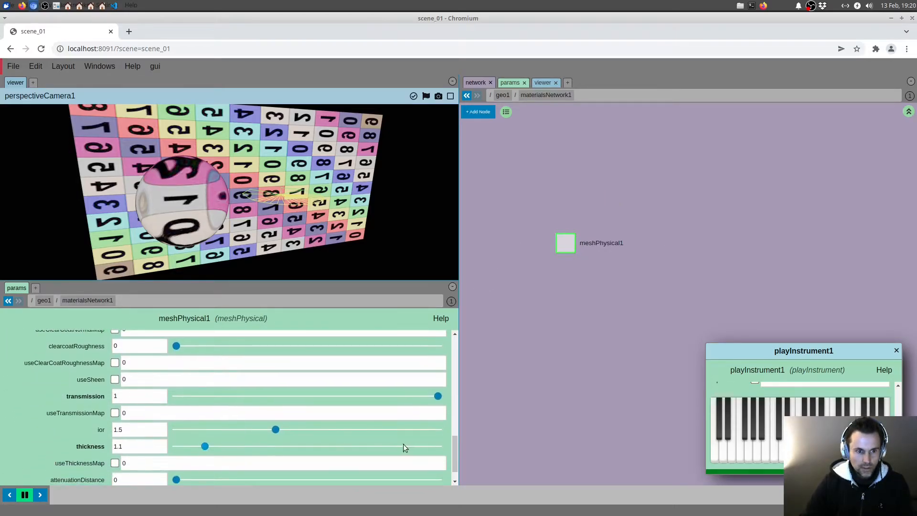
{"action": "double_click", "coordinate": [135, 446]}
{"action": "key", "text": "ctrl+v"}
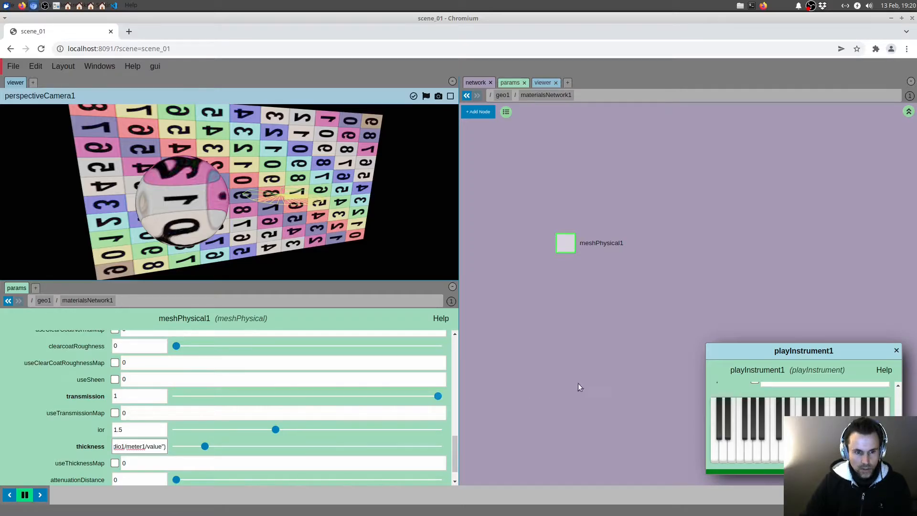
{"action": "key", "text": "Return"}
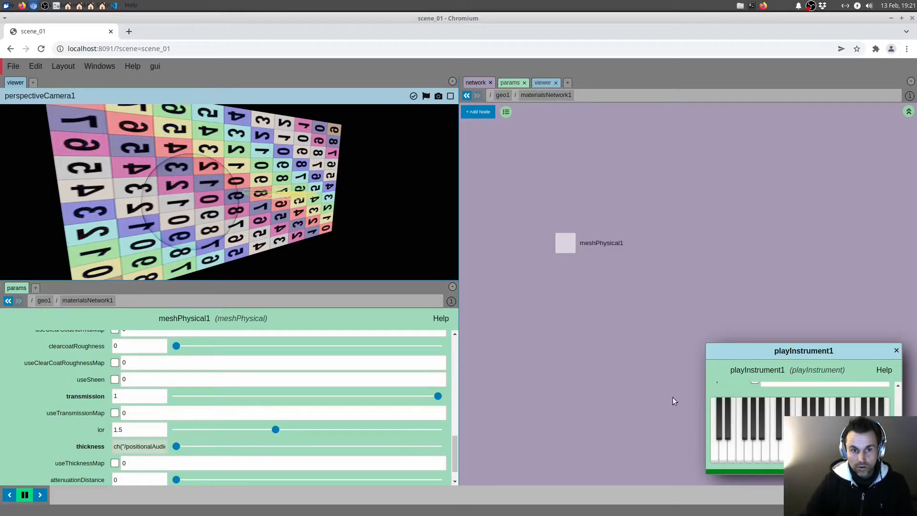
Step: Test the thickness with piano notes, then set it to 1+ch("/positionalAudio1/meter1/value") with scene playback paused, and resume playback
{"action": "mouse_move", "coordinate": [745, 439]}
{"action": "left_mouse_down"}
{"action": "mouse_move", "coordinate": [853, 442]}
{"action": "mouse_move", "coordinate": [809, 442]}
{"action": "left_mouse_up"}
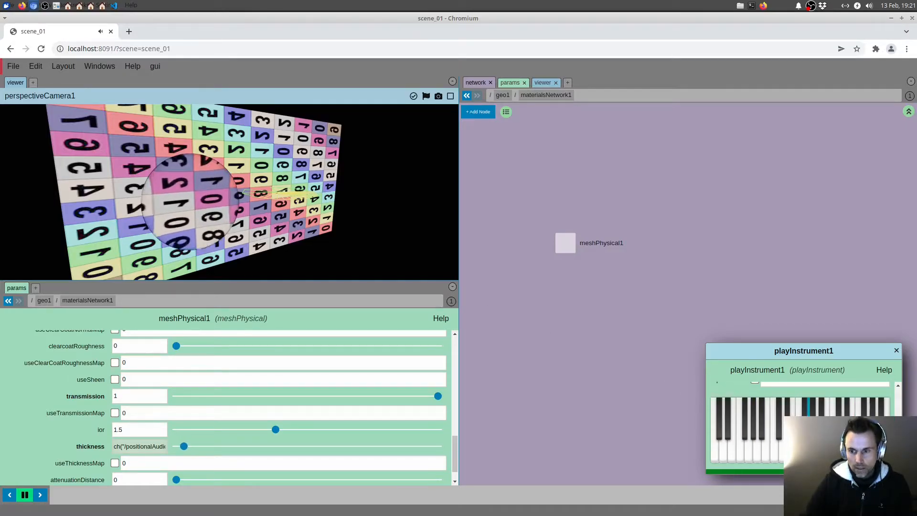
{"action": "left_click", "coordinate": [115, 446]}
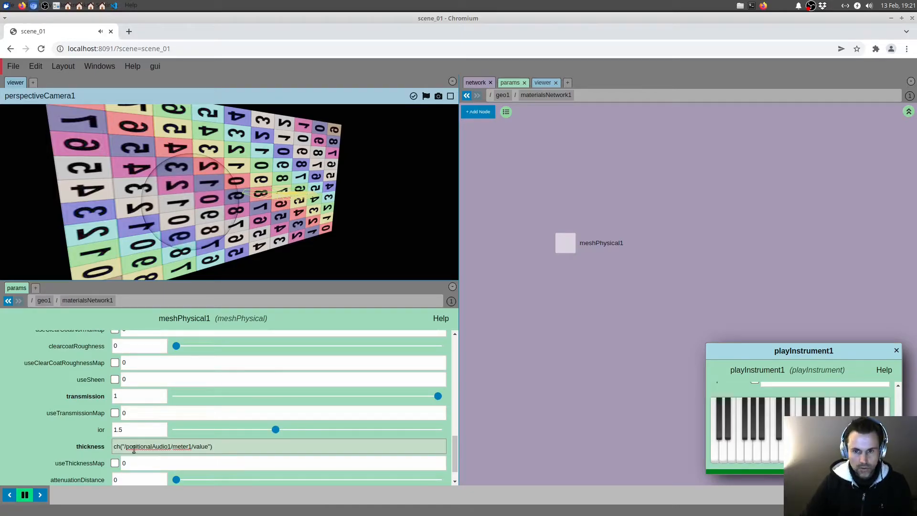
{"action": "left_click", "coordinate": [27, 495]}
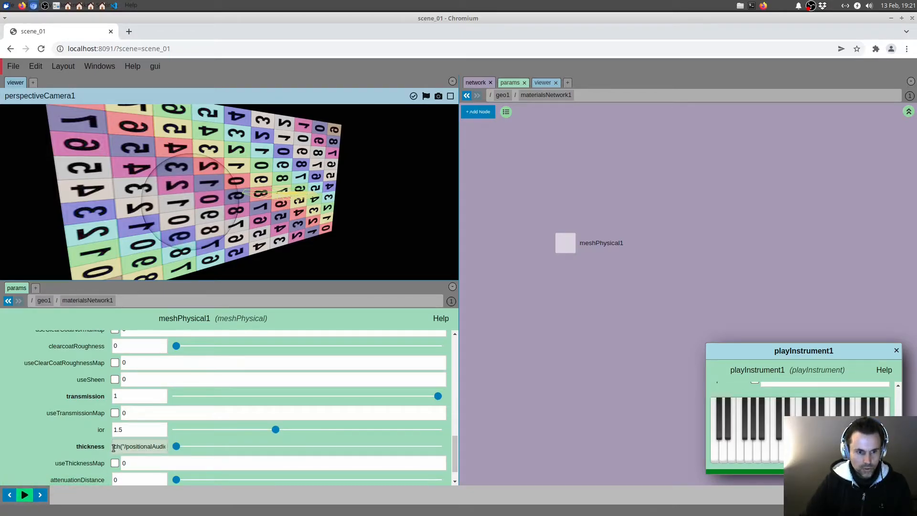
{"action": "left_click", "coordinate": [114, 447]}
{"action": "type", "text": "1+"}
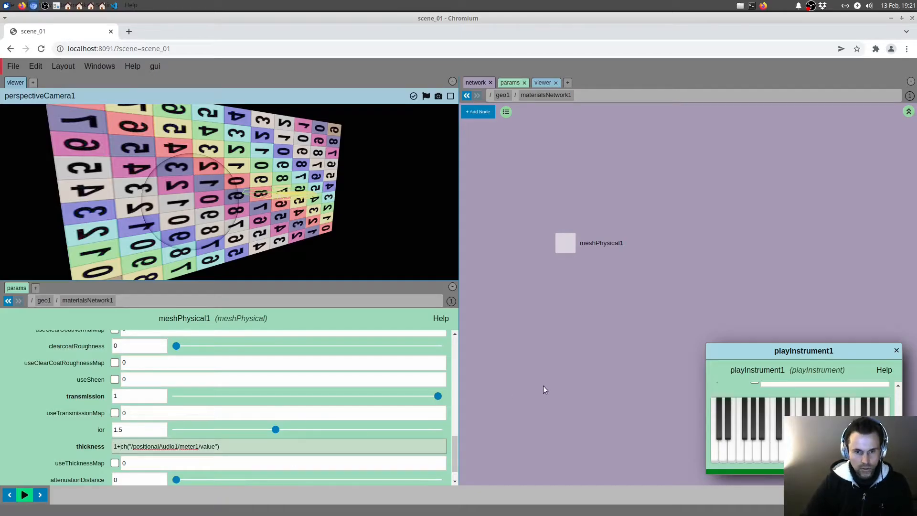
{"action": "key", "text": "Return"}
{"action": "left_click", "coordinate": [25, 494]}
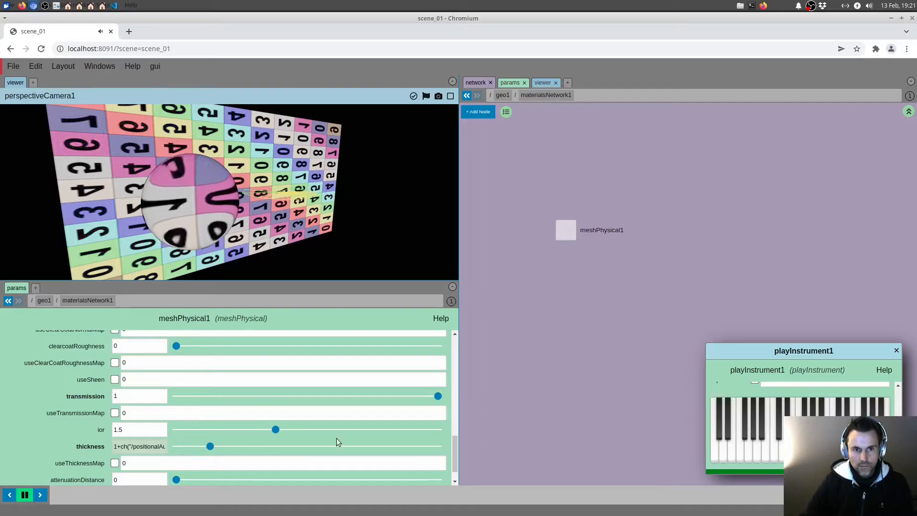
Step: Pause playback, amplify the thickness to 1+3*ch("/positionalAudio1/meter1/value"), and resume playback
{"action": "left_click", "coordinate": [120, 446]}
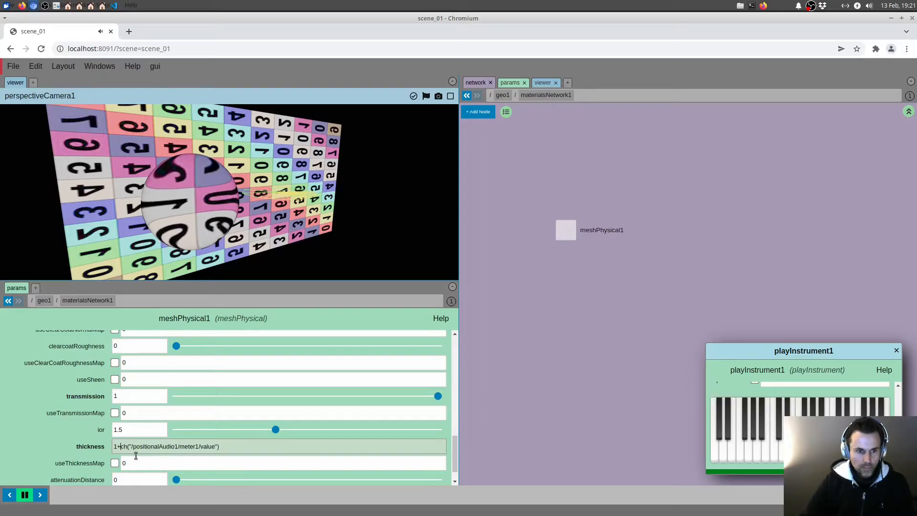
{"action": "left_click", "coordinate": [25, 495]}
{"action": "left_click", "coordinate": [120, 446]}
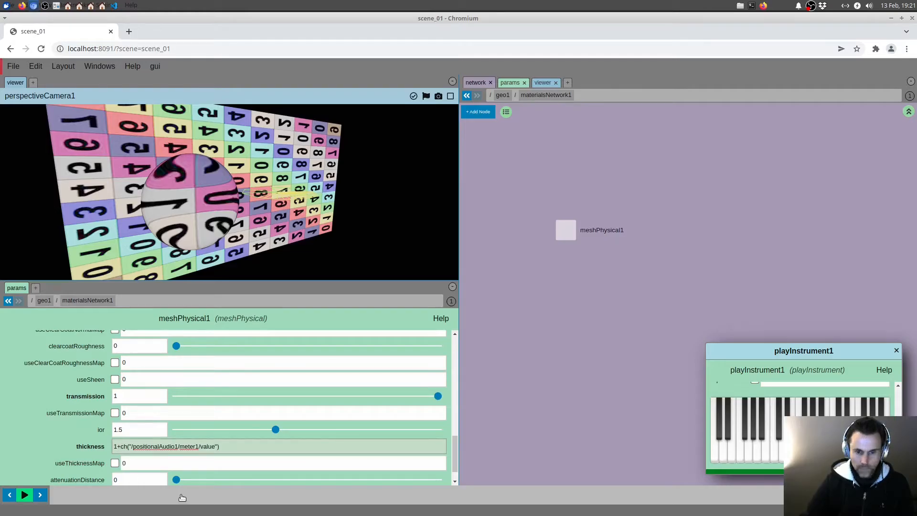
{"action": "type", "text": "3*"}
{"action": "left_click_drag", "start_coordinate": [535, 354], "coordinate": [529, 340]}
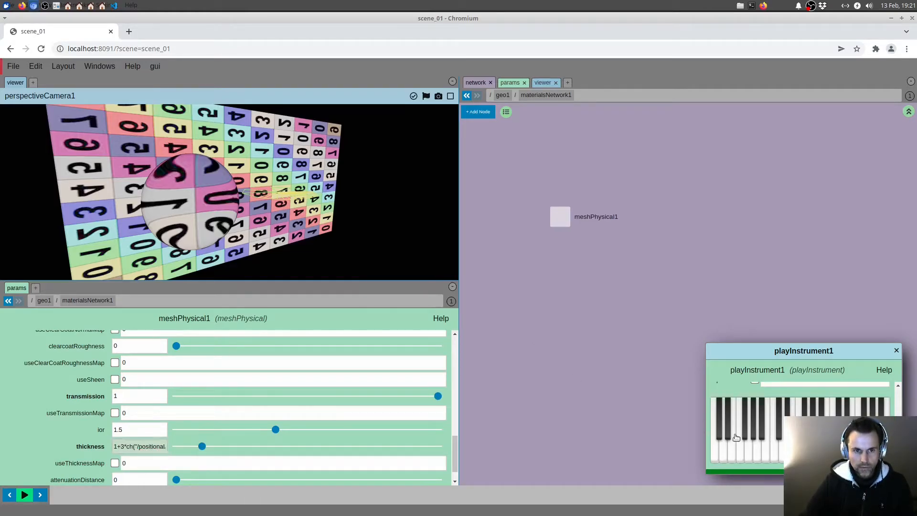
{"action": "left_click", "coordinate": [24, 494]}
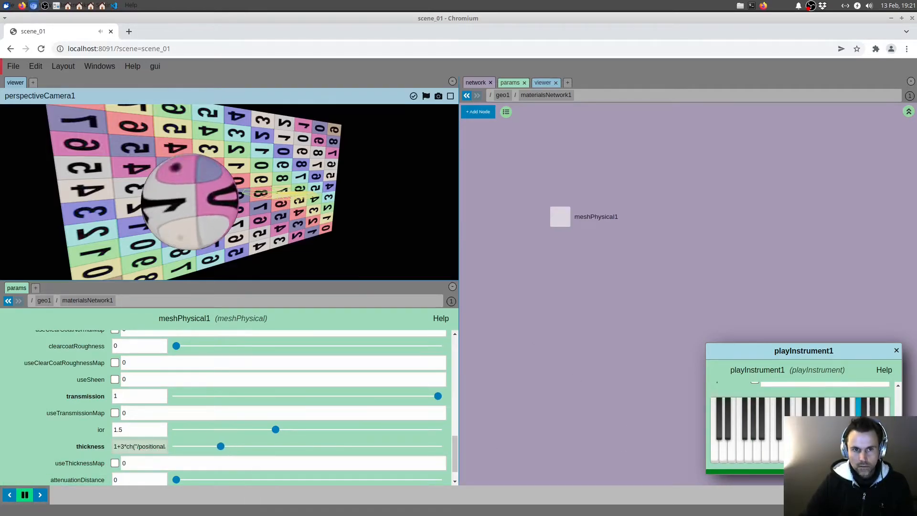
Step: Play piano notes and view the sphere's refraction of the textured plane from different angles
{"action": "left_click_drag", "start_coordinate": [364, 216], "coordinate": [349, 217]}
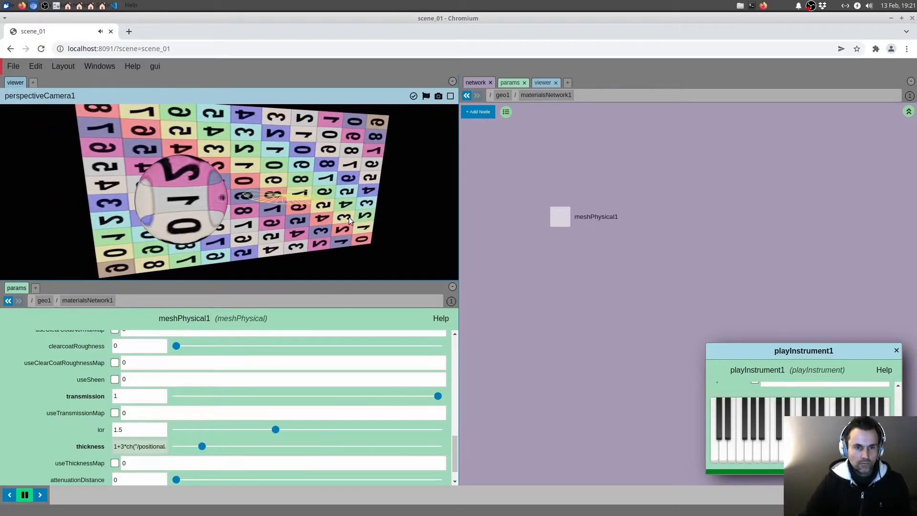
{"action": "mouse_move", "coordinate": [762, 454]}
{"action": "left_mouse_down"}
{"action": "mouse_move", "coordinate": [826, 454]}
{"action": "mouse_move", "coordinate": [770, 454]}
{"action": "left_mouse_up"}
{"action": "left_click_drag", "start_coordinate": [289, 215], "coordinate": [280, 220]}
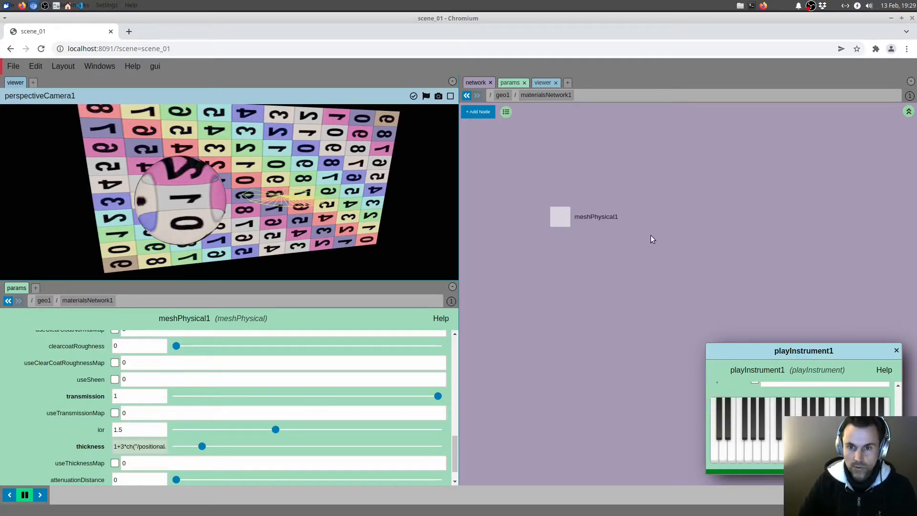
Step: Return to the scene root and add a new geo node beside geo2
{"action": "key", "text": "u"}
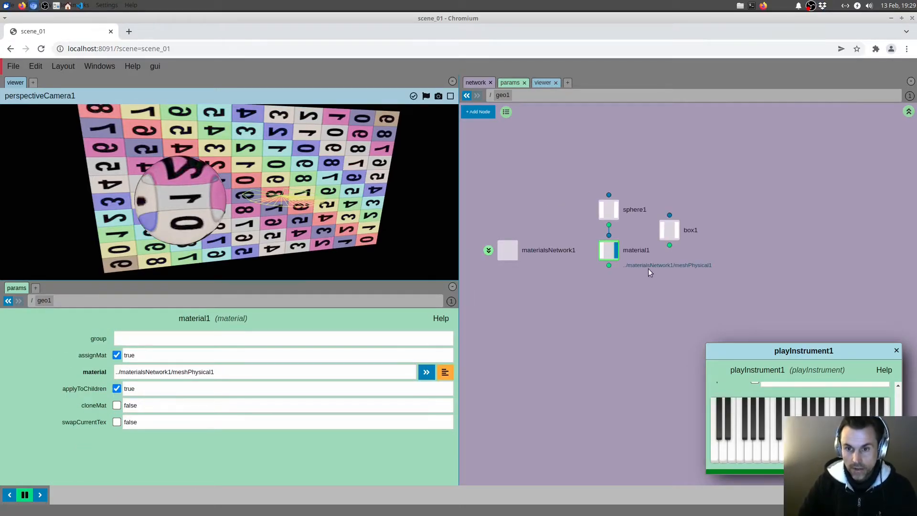
{"action": "key", "text": "u"}
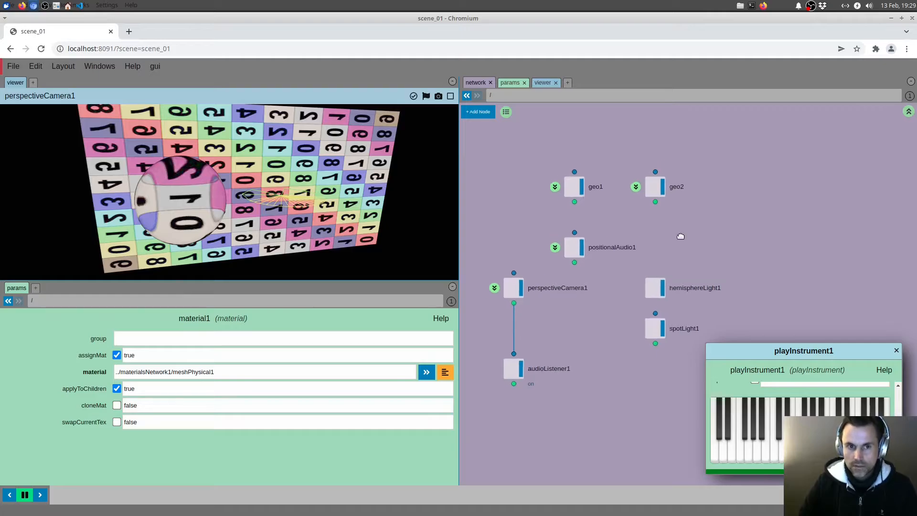
{"action": "right_click", "coordinate": [683, 229]}
{"action": "type", "text": "geo"}
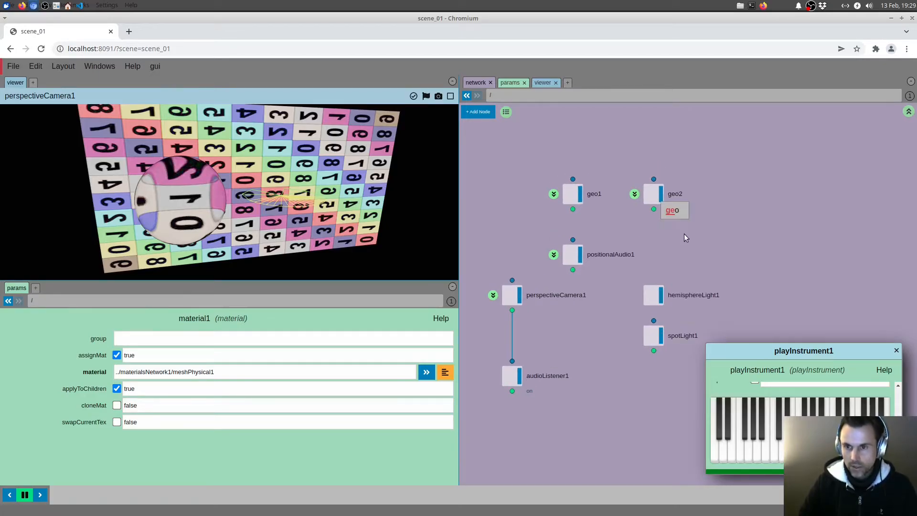
{"action": "left_click", "coordinate": [682, 216]}
{"action": "left_click", "coordinate": [722, 201]}
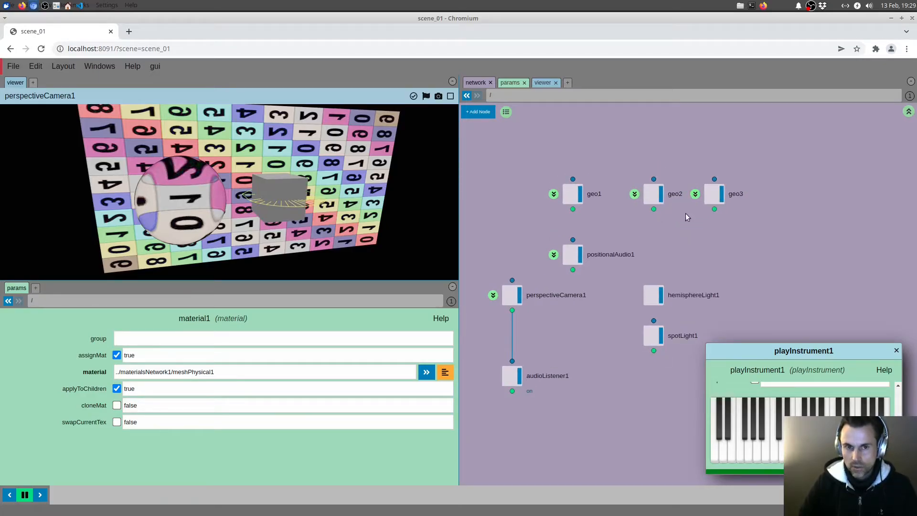
Step: Hide geo1 and geo2, and enter the network of geo3
{"action": "left_click", "coordinate": [661, 195]}
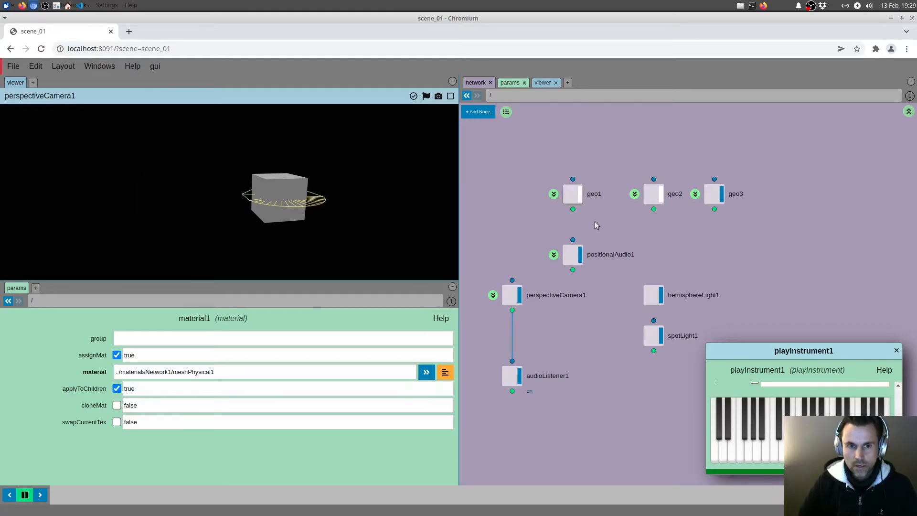
{"action": "left_click_drag", "start_coordinate": [622, 225], "coordinate": [714, 308]}
{"action": "left_click", "coordinate": [757, 225]}
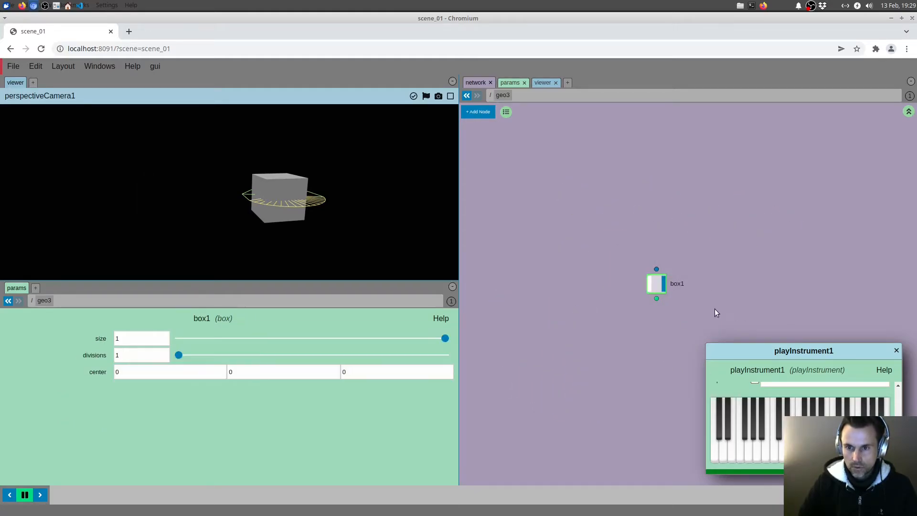
Step: Replace geo3's default box with a plane node and set the plane's size to 7 by 7
{"action": "key", "text": "Delete"}
{"action": "key", "text": "Tab"}
{"action": "type", "text": "pl"}
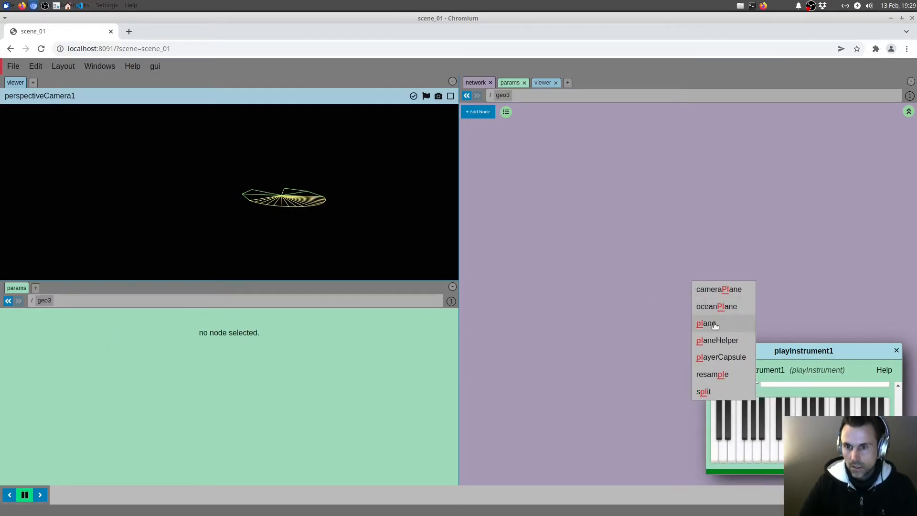
{"action": "left_click", "coordinate": [706, 323]}
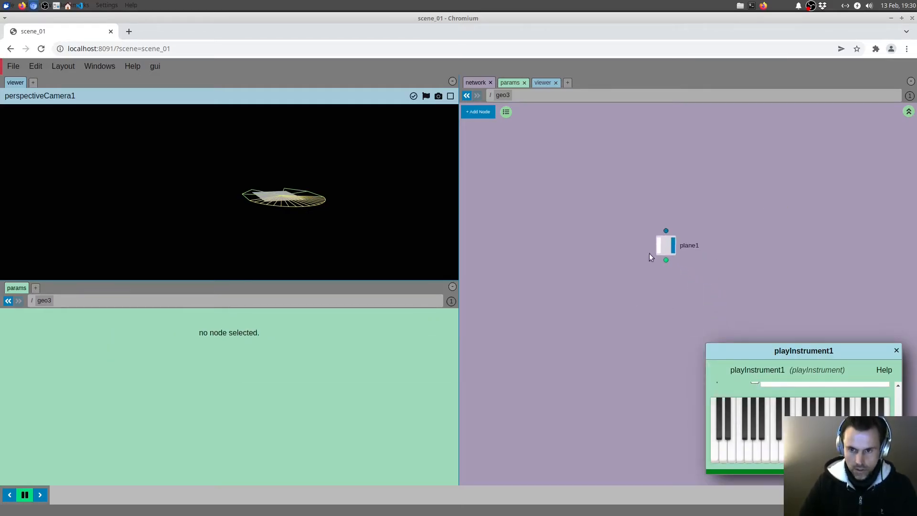
{"action": "left_click", "coordinate": [665, 246]}
{"action": "left_click_drag", "start_coordinate": [100, 338], "coordinate": [100, 306]}
{"action": "middle_click_drag", "start_coordinate": [570, 291], "coordinate": [584, 279]}
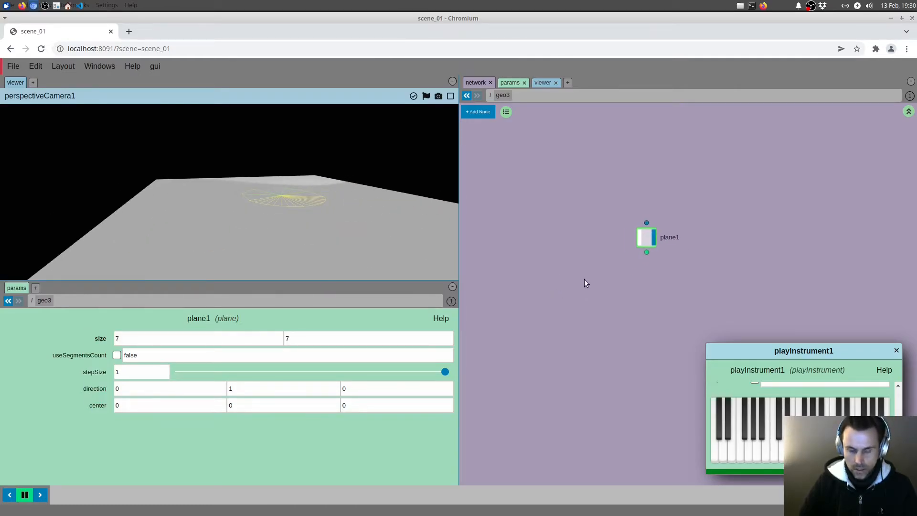
Step: Add a scatter node below the plane, wire the plane into it, and display the scattered points
{"action": "key", "text": "Tab"}
{"action": "type", "text": "sc"}
{"action": "left_click", "coordinate": [584, 290]}
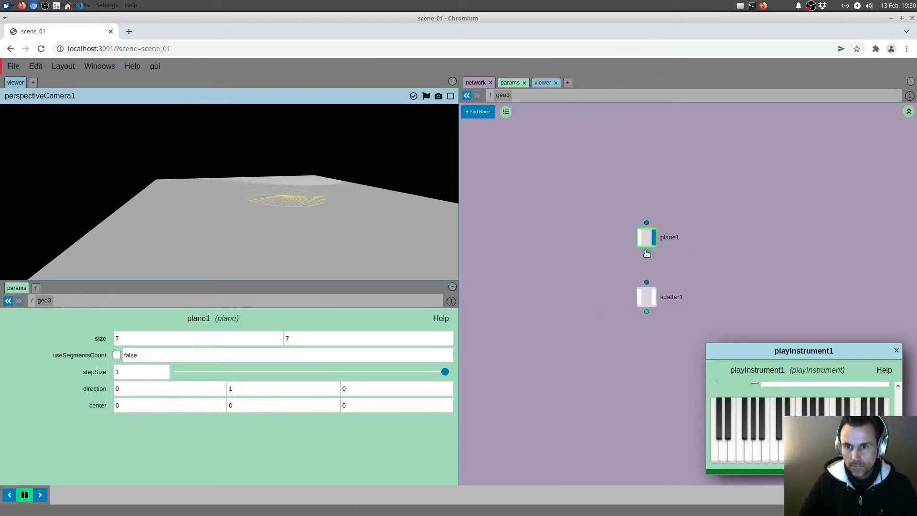
{"action": "left_click_drag", "start_coordinate": [646, 282], "coordinate": [647, 252]}
{"action": "left_click", "coordinate": [653, 295]}
Step: Add a file node beside the plane and scatter nodes in the geo3 network
{"action": "middle_click_drag", "start_coordinate": [601, 290], "coordinate": [620, 278]}
{"action": "key", "text": "Tab"}
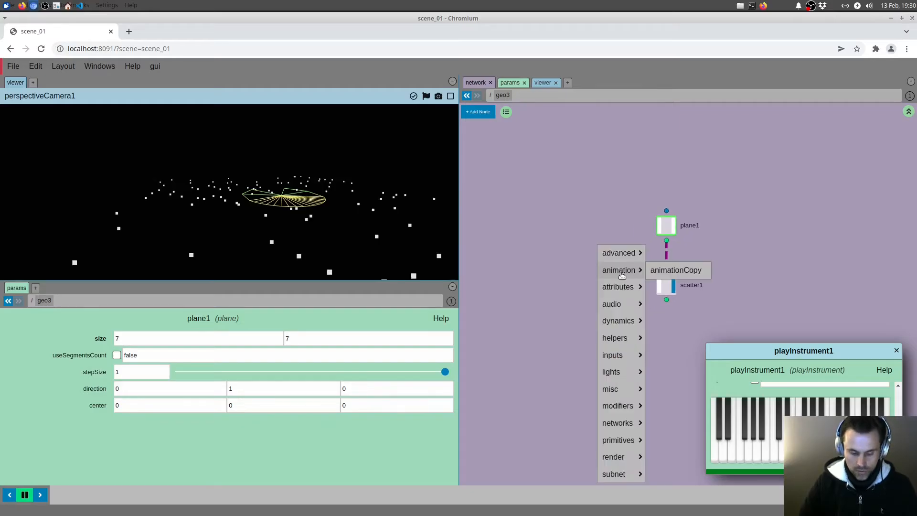
{"action": "type", "text": "fi"}
{"action": "left_click", "coordinate": [622, 272]}
{"action": "left_click", "coordinate": [547, 271]}
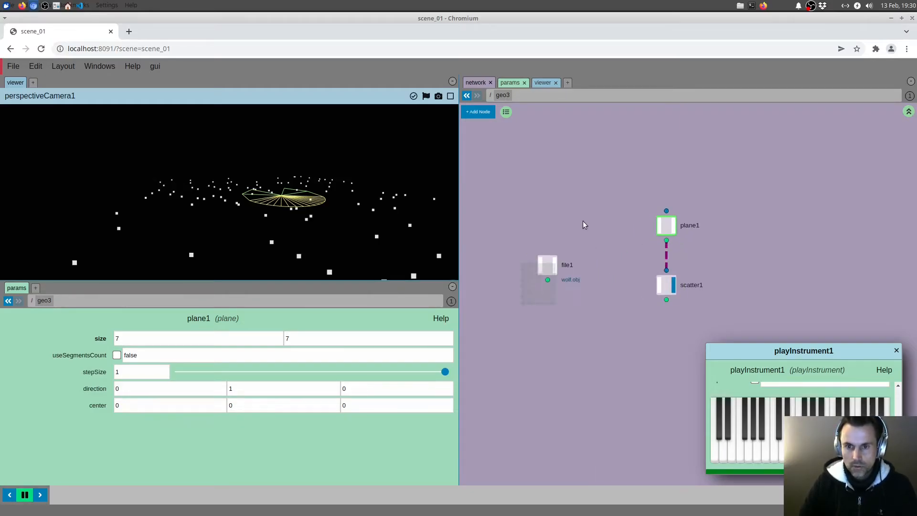
Step: Load the Renderpeople.com/dennis preset into file1 and display the model
{"action": "left_click", "coordinate": [430, 337]}
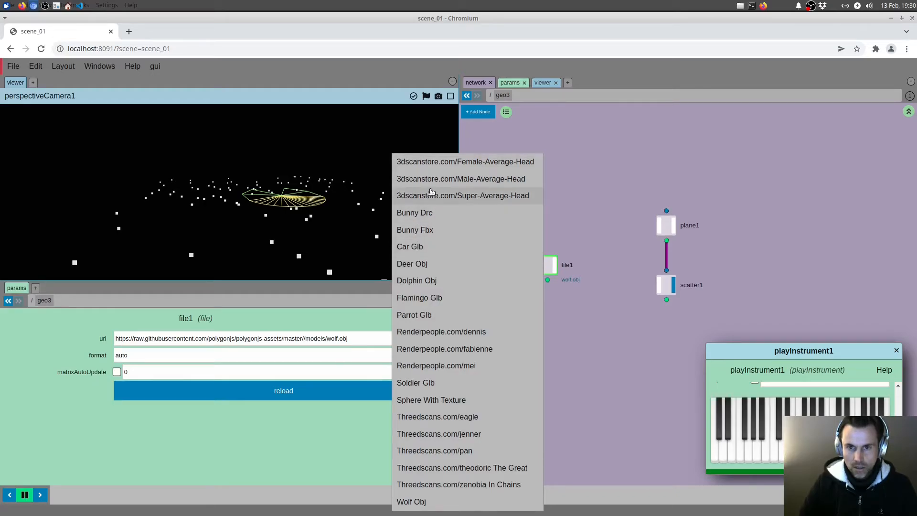
{"action": "left_click", "coordinate": [443, 336]}
{"action": "left_click", "coordinate": [555, 269]}
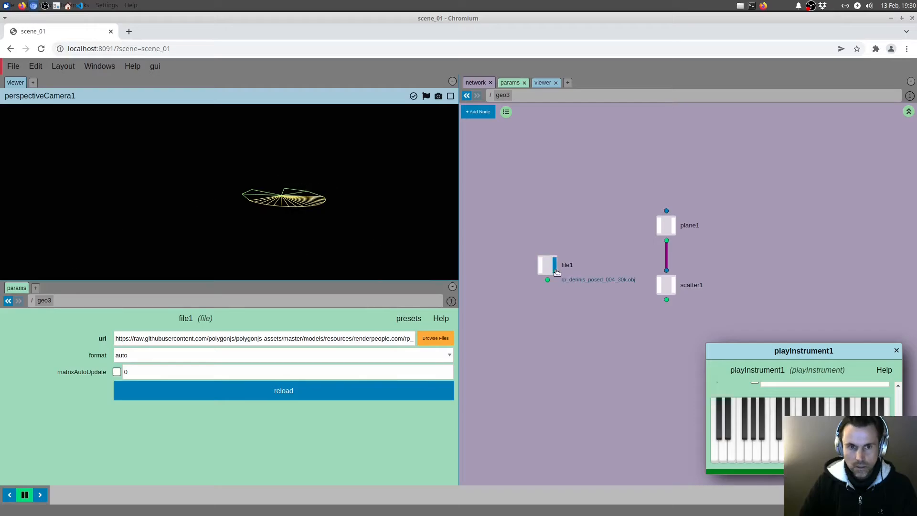
{"action": "mouse_move", "coordinate": [337, 193]}
{"action": "left_mouse_down"}
{"action": "mouse_move", "coordinate": [324, 199]}
{"action": "mouse_move", "coordinate": [352, 202]}
{"action": "left_mouse_up"}
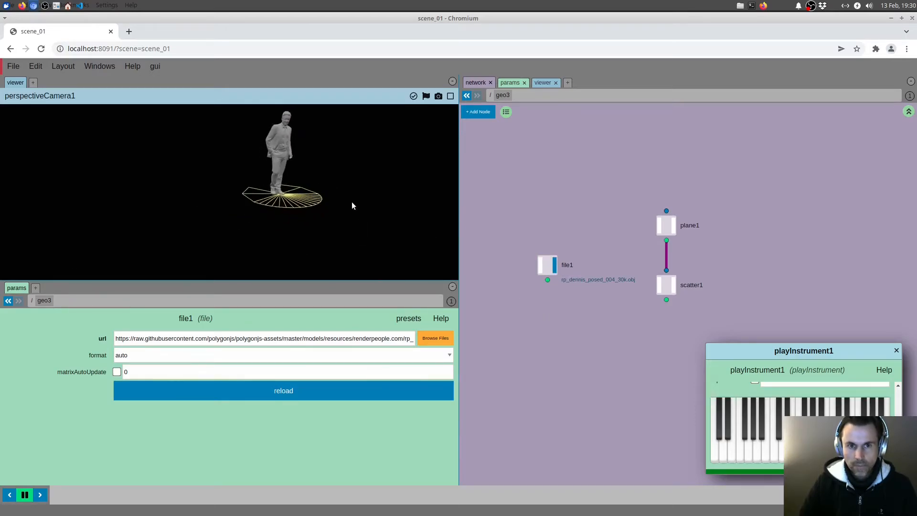
{"action": "middle_click_drag", "start_coordinate": [568, 314], "coordinate": [552, 294]}
{"action": "key", "text": "Tab"}
{"action": "type", "text": "cop"}
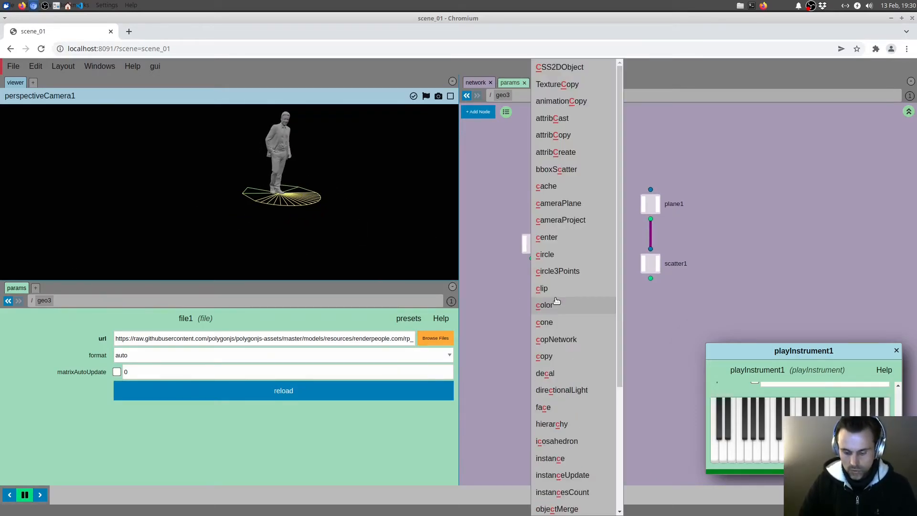
{"action": "key", "text": "Escape"}
Step: Add an instance node below the file and scatter nodes
{"action": "middle_click_drag", "start_coordinate": [590, 329], "coordinate": [596, 308]}
{"action": "key", "text": "Tab"}
{"action": "type", "text": "in"}
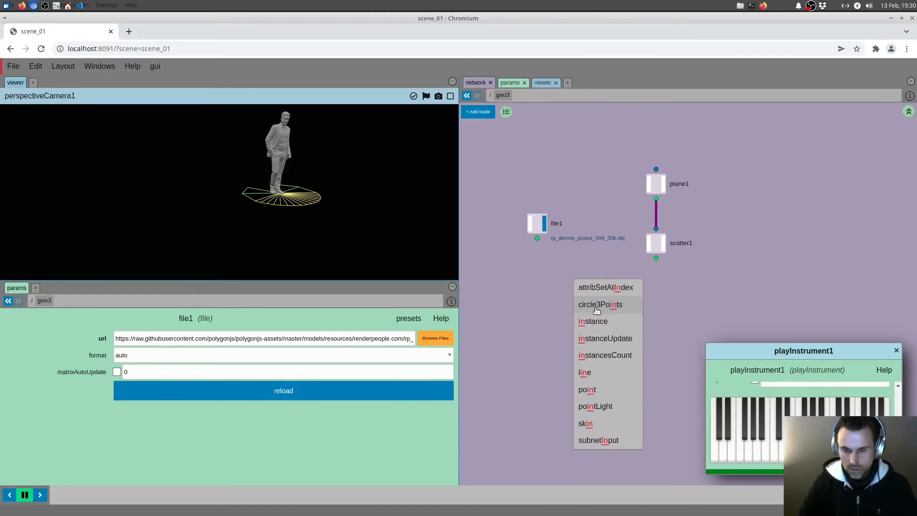
{"action": "left_click", "coordinate": [596, 321]}
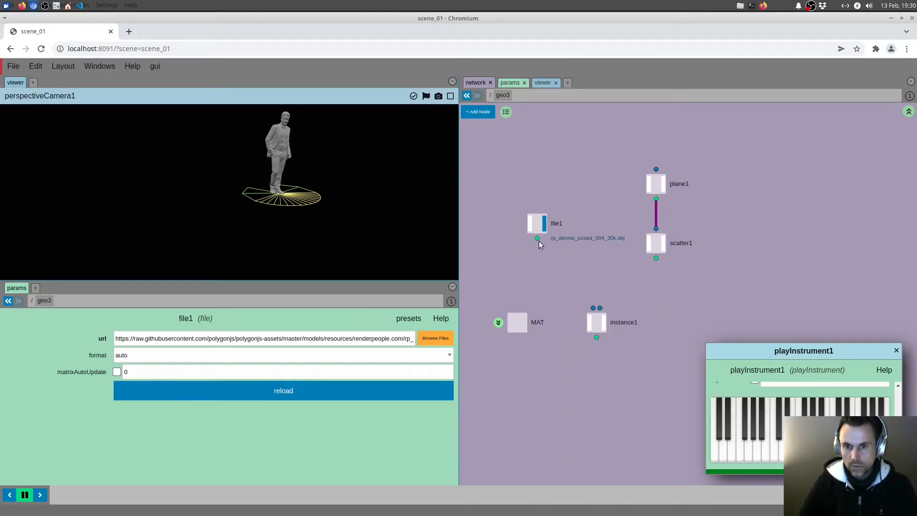
Step: Wire file1 and scatter1 into the instance node's first and second inputs, and display the instances
{"action": "left_click_drag", "start_coordinate": [537, 239], "coordinate": [593, 308]}
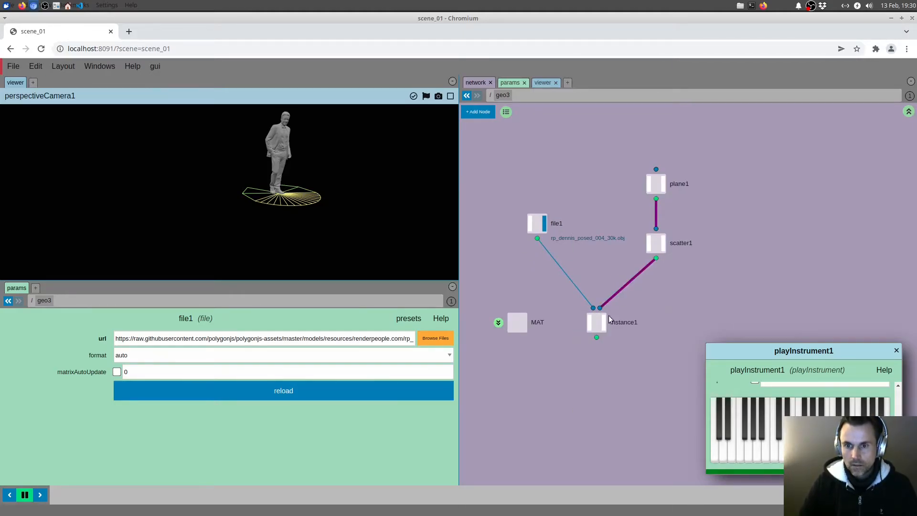
{"action": "left_click", "coordinate": [599, 326]}
{"action": "left_click", "coordinate": [604, 321]}
{"action": "left_click_drag", "start_coordinate": [402, 234], "coordinate": [349, 230]}
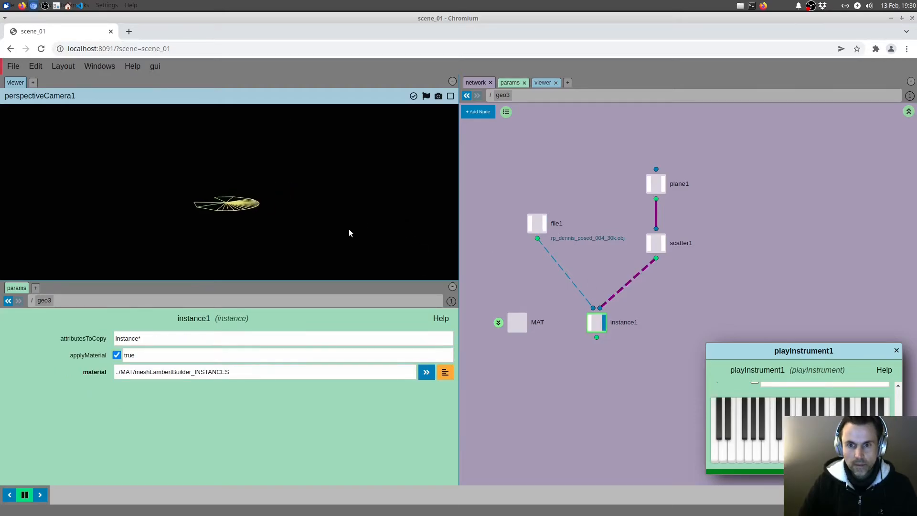
Step: Insert a hierarchy node between file1 and instance1 and set its mode to remove_parent
{"action": "middle_click", "coordinate": [537, 224]}
{"action": "left_click_drag", "start_coordinate": [537, 223], "coordinate": [537, 203]}
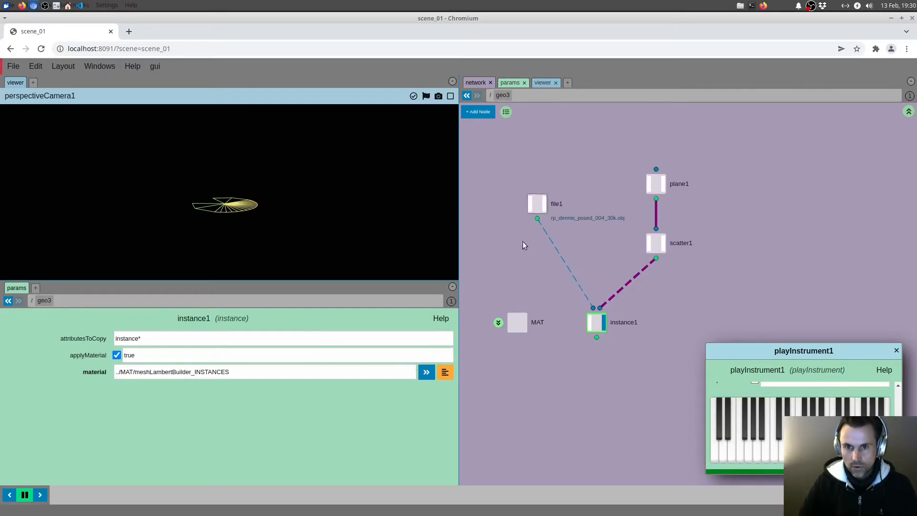
{"action": "middle_click_drag", "start_coordinate": [524, 243], "coordinate": [528, 236]}
{"action": "key", "text": "Tab"}
{"action": "type", "text": "hi"}
{"action": "key", "text": "Return"}
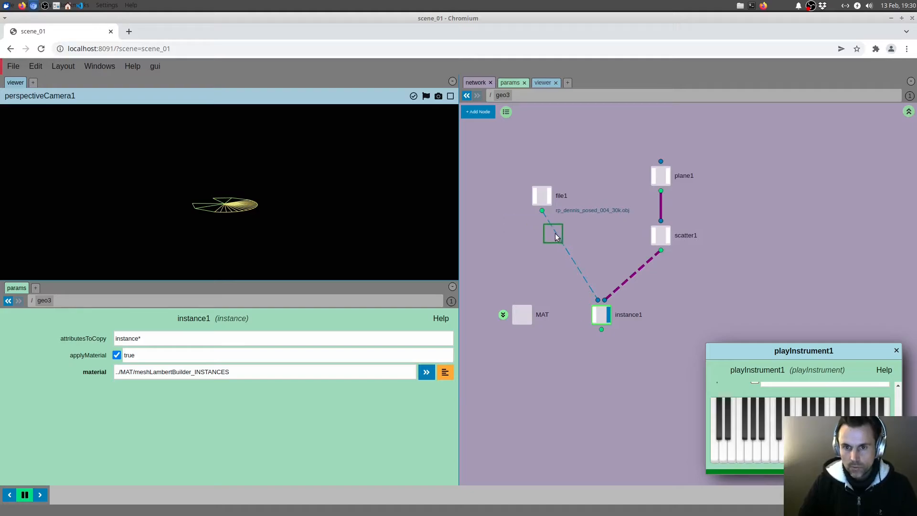
{"action": "left_click", "coordinate": [543, 239]}
{"action": "left_click_drag", "start_coordinate": [542, 238], "coordinate": [536, 233]}
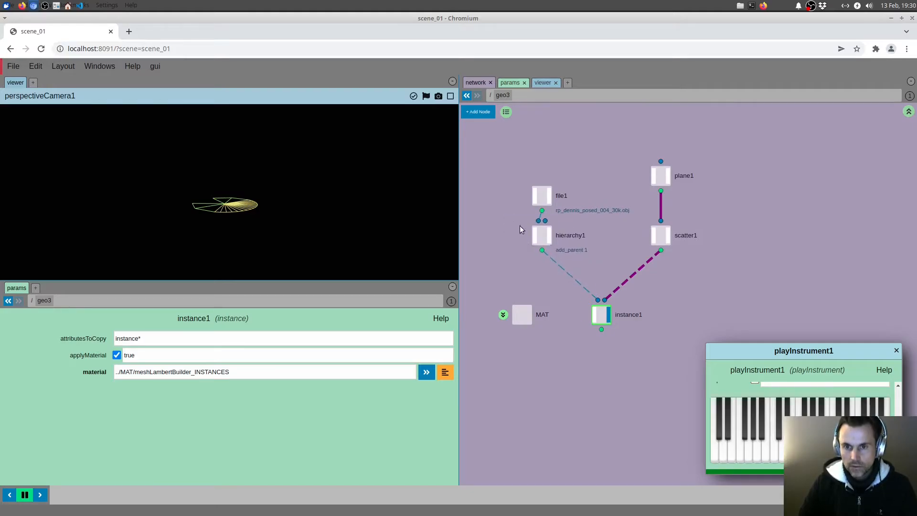
{"action": "left_click", "coordinate": [227, 338]}
{"action": "left_click", "coordinate": [226, 356]}
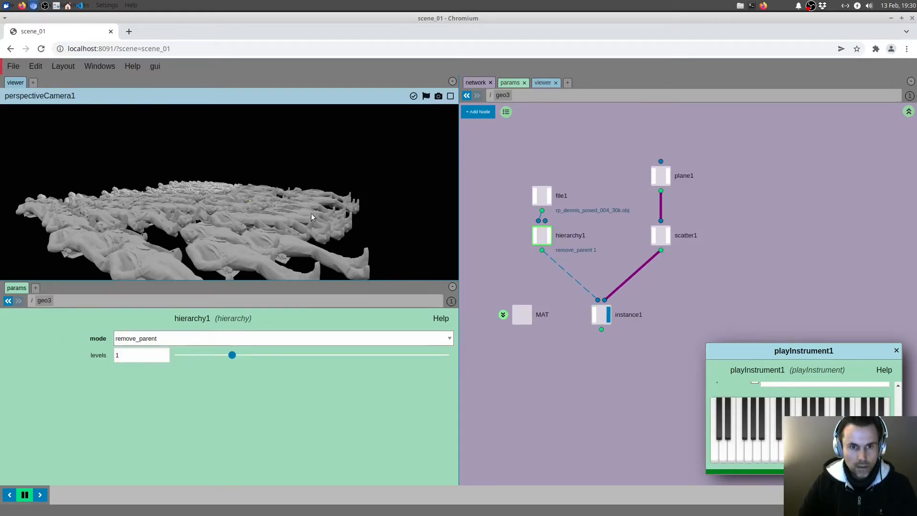
Step: Move file1 and hierarchy1 up and insert a transform node between hierarchy1 and instance1
{"action": "left_click_drag", "start_coordinate": [517, 177], "coordinate": [543, 194]}
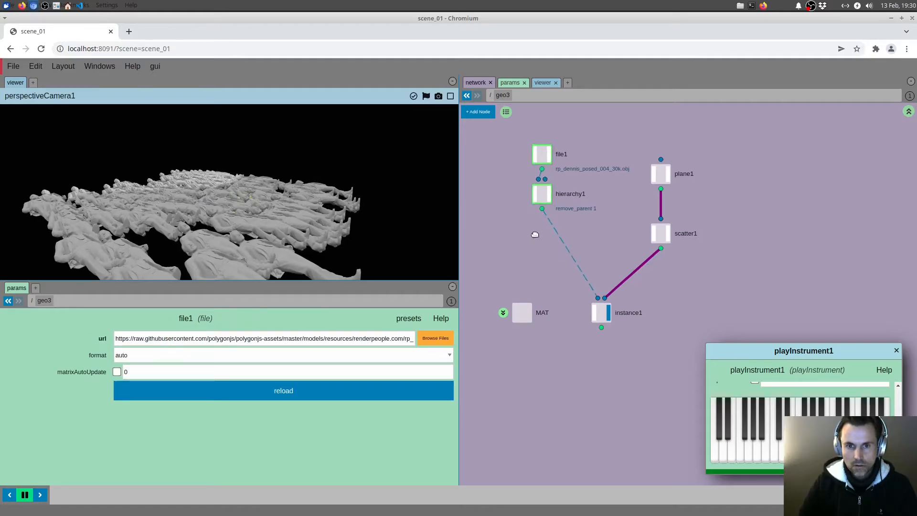
{"action": "middle_click_drag", "start_coordinate": [534, 233], "coordinate": [537, 218]}
{"action": "key", "text": "Tab"}
{"action": "type", "text": "tra"}
{"action": "left_click", "coordinate": [536, 260]}
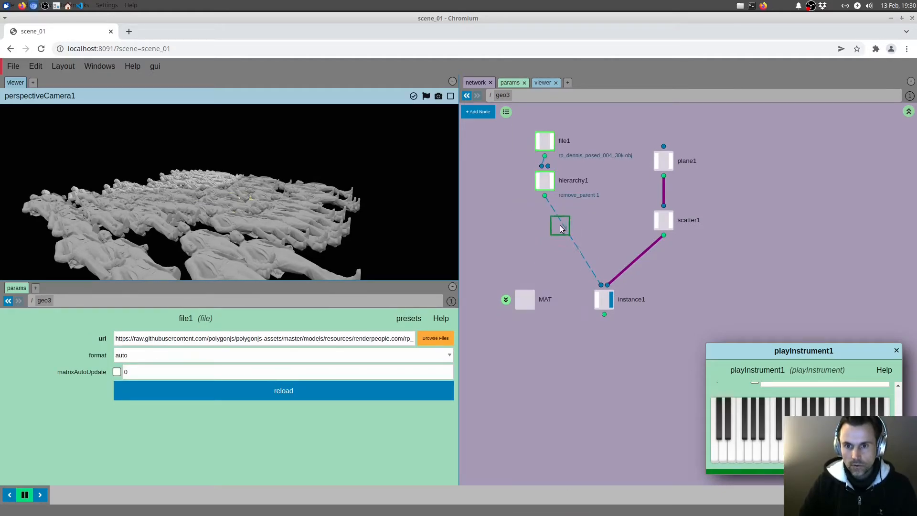
{"action": "left_click", "coordinate": [564, 223]}
{"action": "left_click_drag", "start_coordinate": [564, 223], "coordinate": [544, 222]}
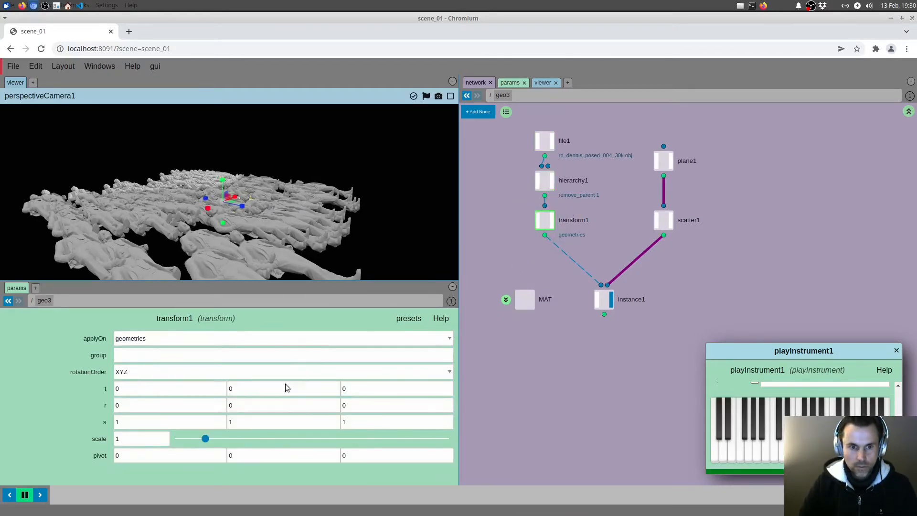
Step: Rotate the model upright by setting transform1's X rotation to 90
{"action": "key", "text": "e"}
{"action": "left_click_drag", "start_coordinate": [246, 202], "coordinate": [246, 214]}
{"action": "double_click", "coordinate": [208, 403]}
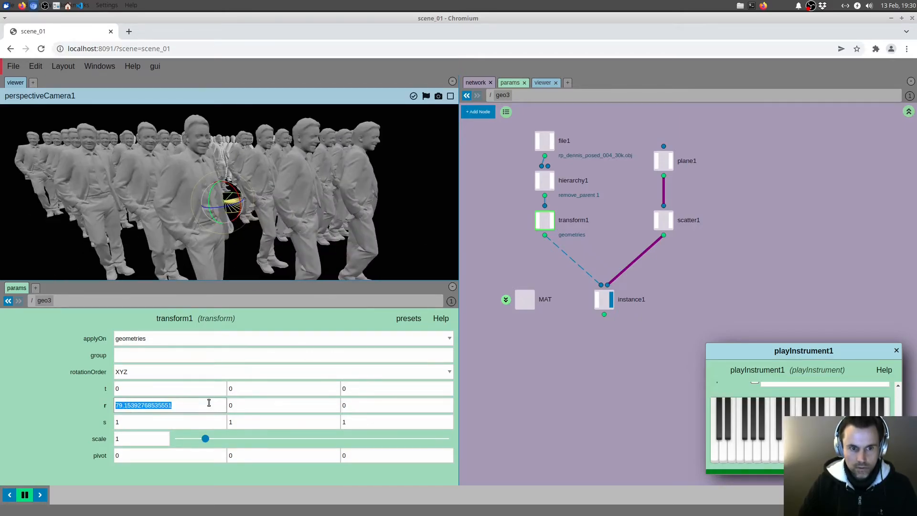
{"action": "type", "text": "90"}
{"action": "left_click_drag", "start_coordinate": [278, 218], "coordinate": [316, 219]}
{"action": "scroll", "coordinate": [352, 190], "scroll_direction": "down", "scroll_amount": 5}
{"action": "scroll", "coordinate": [312, 218], "scroll_direction": "up", "scroll_amount": 4}
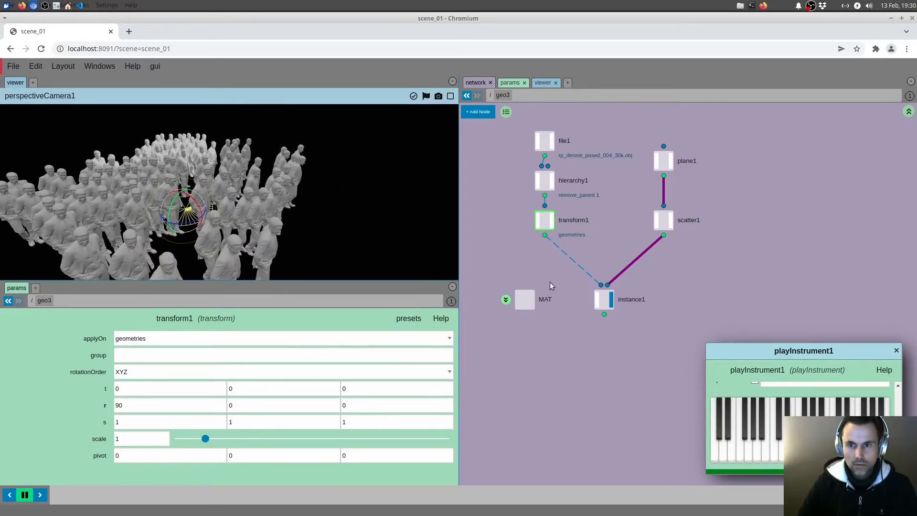
Step: Make room in the network and insert a second transform node between transform1 and instance1
{"action": "middle_click_drag", "start_coordinate": [560, 285], "coordinate": [578, 277]}
{"action": "left_click_drag", "start_coordinate": [543, 292], "coordinate": [483, 291]}
{"action": "left_click_drag", "start_coordinate": [625, 296], "coordinate": [625, 316]}
{"action": "mouse_move", "coordinate": [705, 271]}
{"action": "middle_mouse_down"}
{"action": "mouse_move", "coordinate": [696, 264]}
{"action": "mouse_move", "coordinate": [709, 256]}
{"action": "mouse_move", "coordinate": [711, 270]}
{"action": "middle_mouse_up"}
{"action": "middle_click_drag", "start_coordinate": [634, 228], "coordinate": [657, 224]}
{"action": "key", "text": "Tab"}
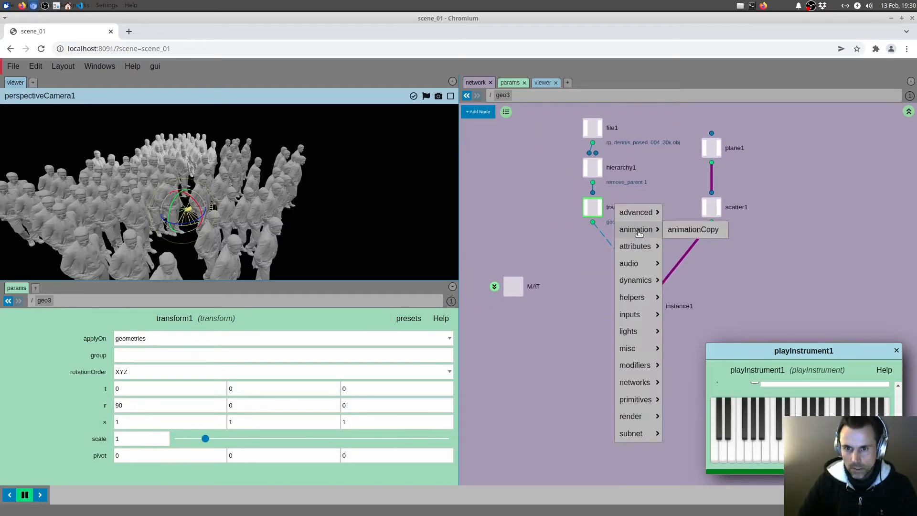
{"action": "type", "text": "tra"}
{"action": "left_click", "coordinate": [638, 261]}
{"action": "left_click", "coordinate": [610, 243]}
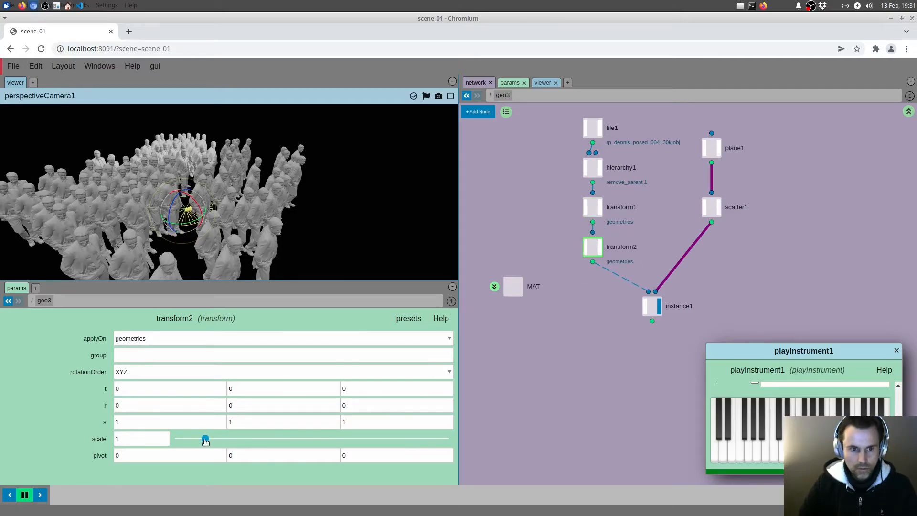
Step: Set transform2's scale to 0.5 to shrink the instanced figures
{"action": "left_click_drag", "start_coordinate": [206, 439], "coordinate": [193, 440]}
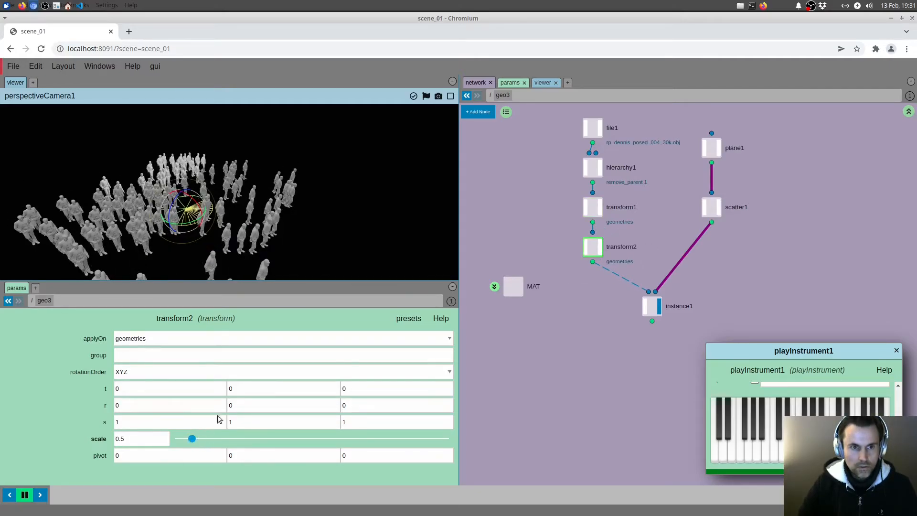
{"action": "left_click_drag", "start_coordinate": [288, 230], "coordinate": [347, 190]}
{"action": "middle_click_drag", "start_coordinate": [684, 208], "coordinate": [648, 209]}
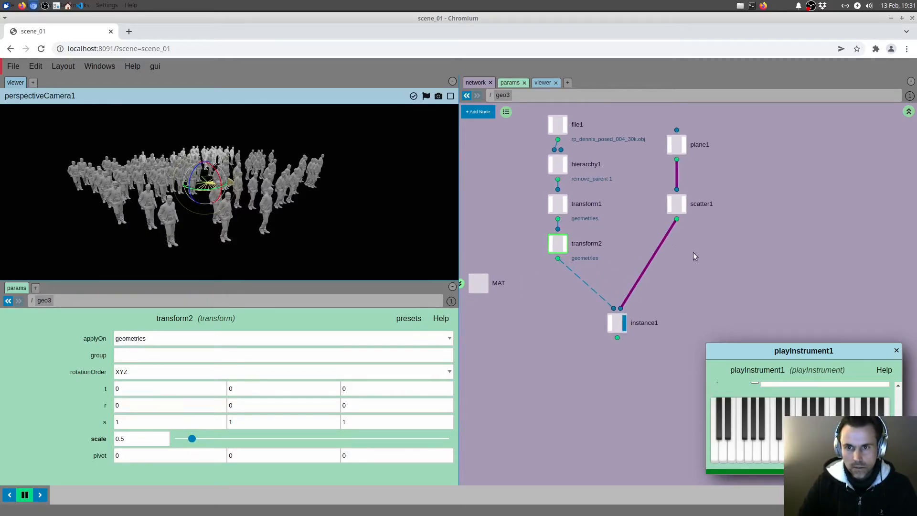
Step: Move file1 higher above hierarchy1 and place a copy of it alongside
{"action": "middle_click_drag", "start_coordinate": [588, 211], "coordinate": [643, 233]}
{"action": "left_click_drag", "start_coordinate": [574, 134], "coordinate": [587, 271]}
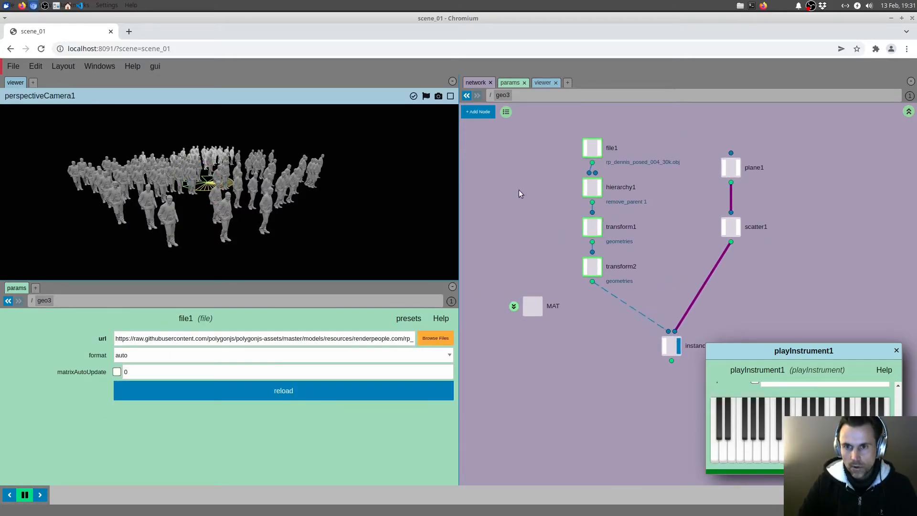
{"action": "left_click", "coordinate": [519, 189]}
{"action": "middle_click_drag", "start_coordinate": [550, 155], "coordinate": [535, 202]}
{"action": "left_click_drag", "start_coordinate": [532, 164], "coordinate": [582, 209]}
{"action": "left_click_drag", "start_coordinate": [575, 193], "coordinate": [574, 152]}
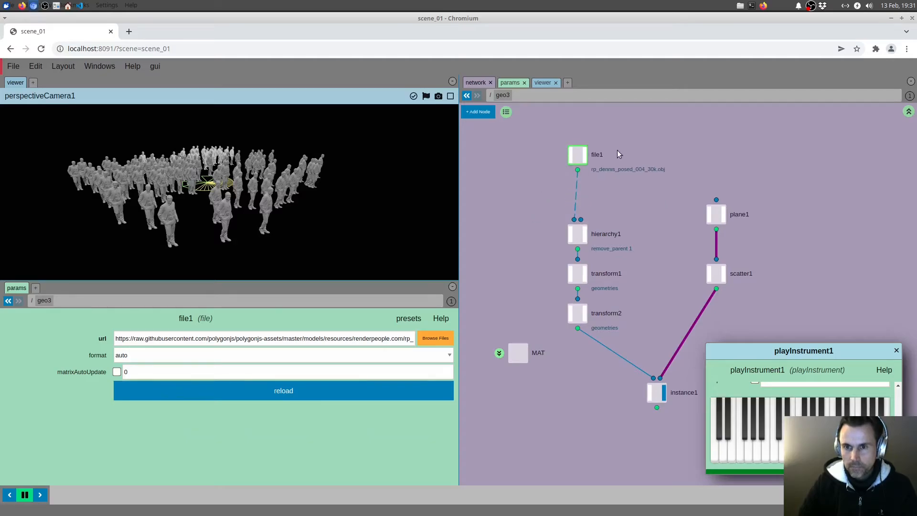
{"action": "key", "text": "ctrl+c"}
{"action": "key", "text": "ctrl+v"}
{"action": "left_click_drag", "start_coordinate": [697, 295], "coordinate": [626, 165]}
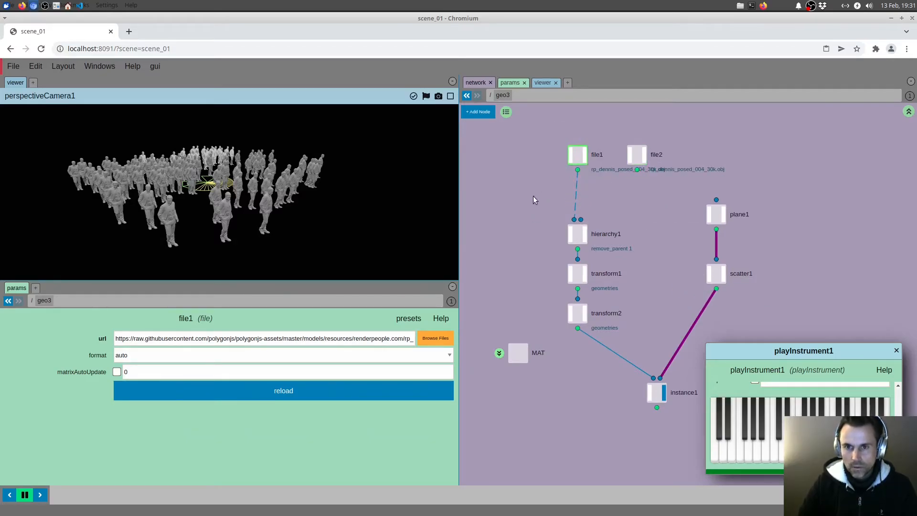
Step: Try the Renderpeople.com/fabienne preset on file1
{"action": "left_click", "coordinate": [408, 318]}
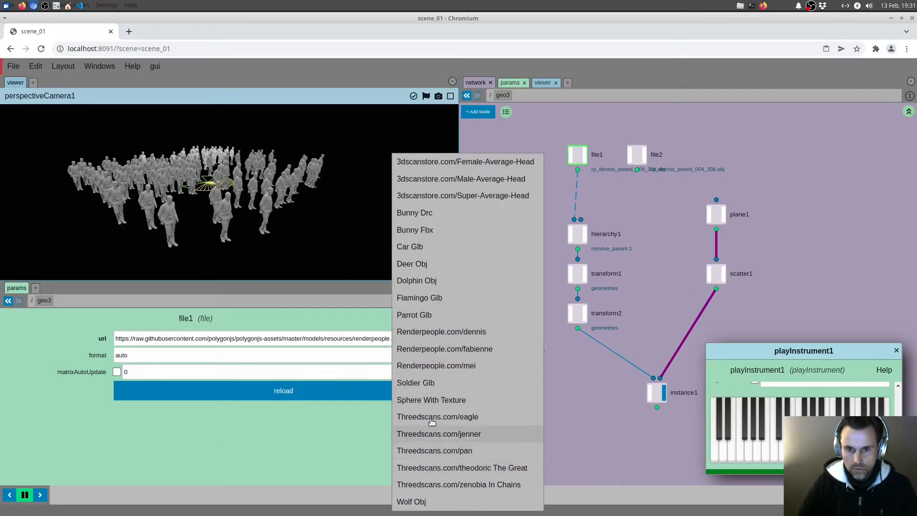
{"action": "left_click", "coordinate": [437, 349]}
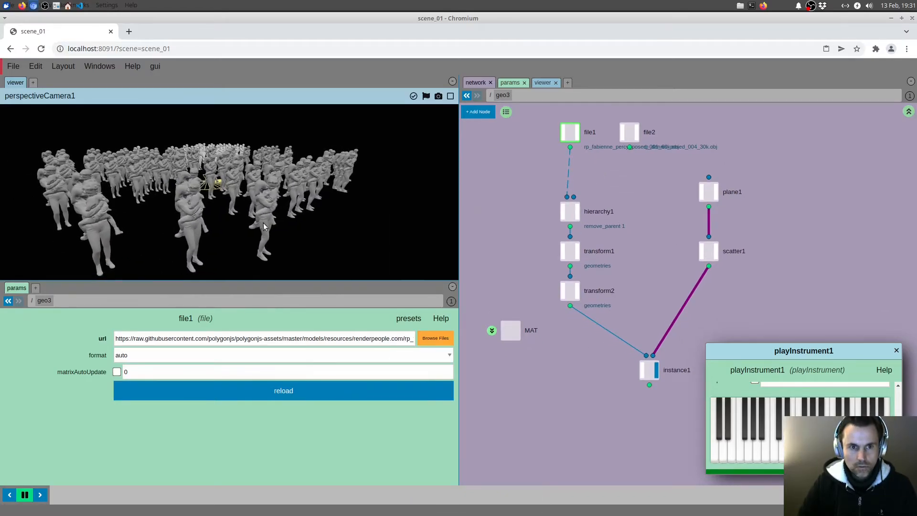
{"action": "left_click", "coordinate": [408, 319]}
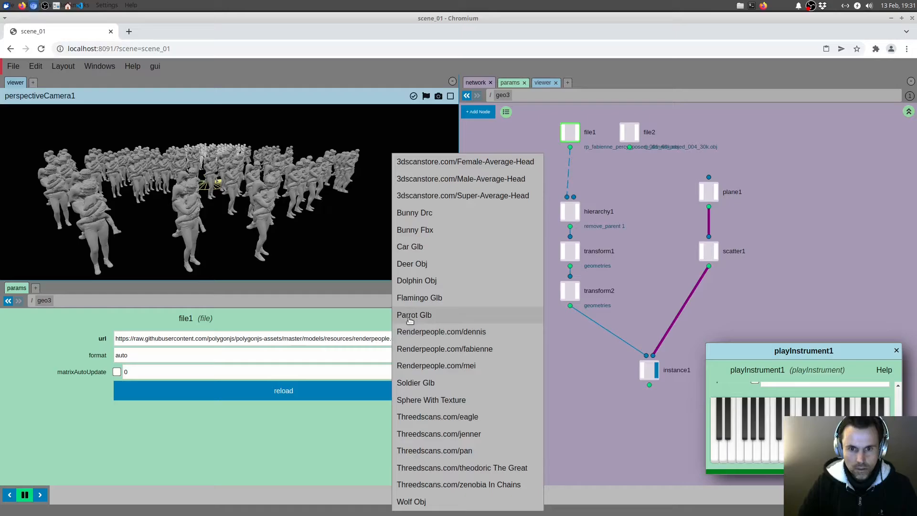
{"action": "left_click", "coordinate": [420, 352]}
Step: Load the Renderpeople.com/mei preset into file1
{"action": "left_click", "coordinate": [409, 319]}
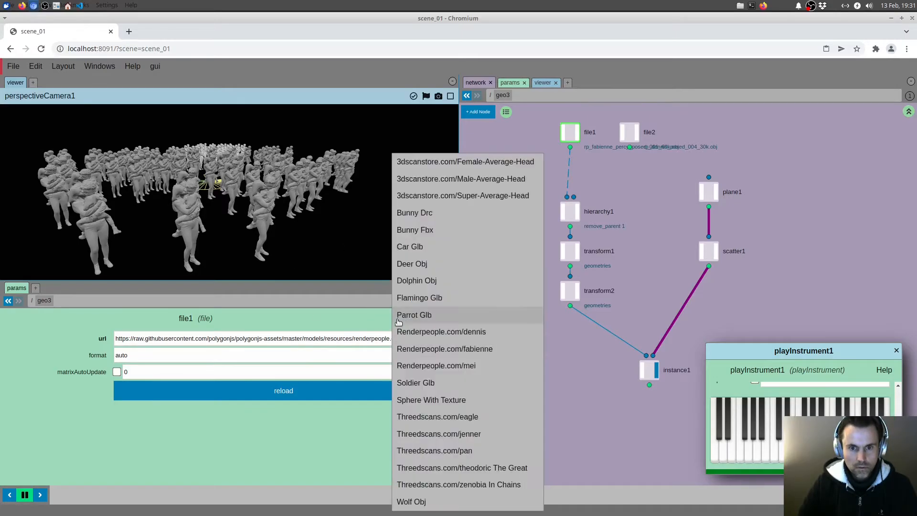
{"action": "left_click", "coordinate": [428, 367]}
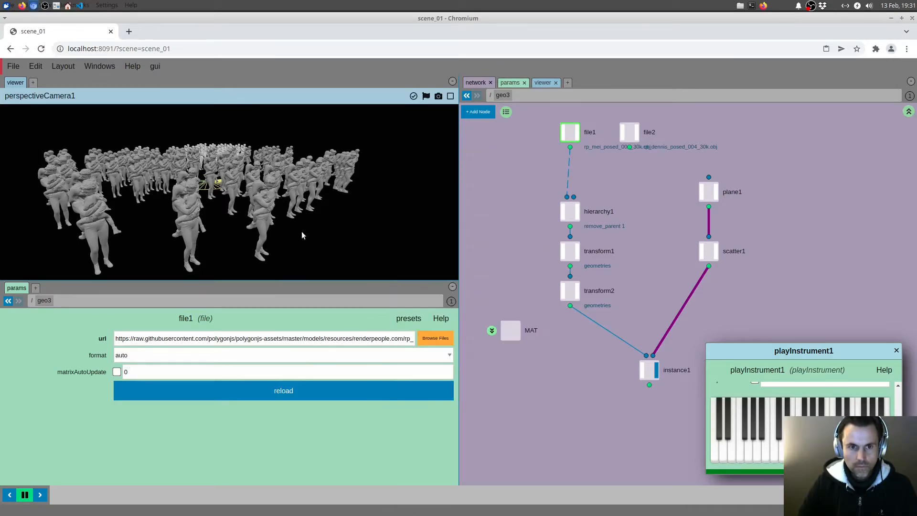
Step: Insert a delete node between scatter1 and instance1 and enable its byExpression option
{"action": "middle_click_drag", "start_coordinate": [645, 200], "coordinate": [604, 213]}
{"action": "key", "text": "Tab"}
{"action": "type", "text": "del"}
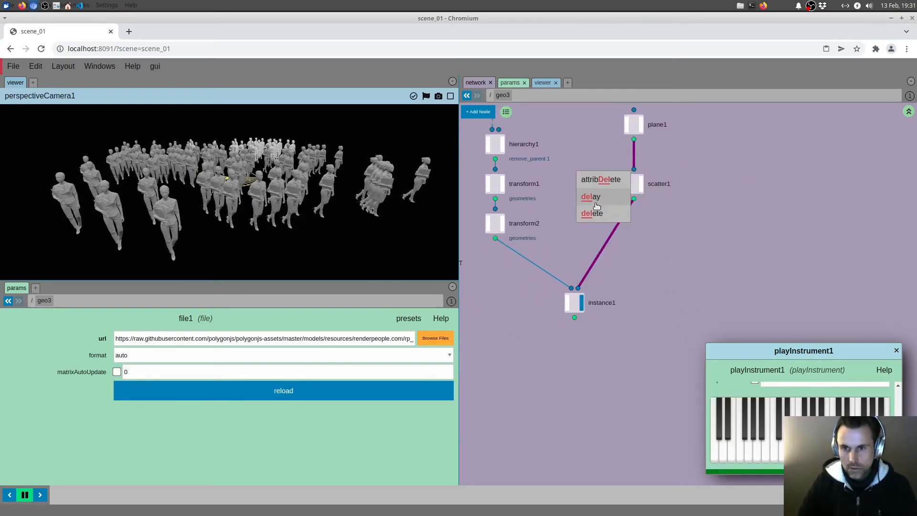
{"action": "left_click", "coordinate": [592, 213]}
{"action": "left_click", "coordinate": [613, 224]}
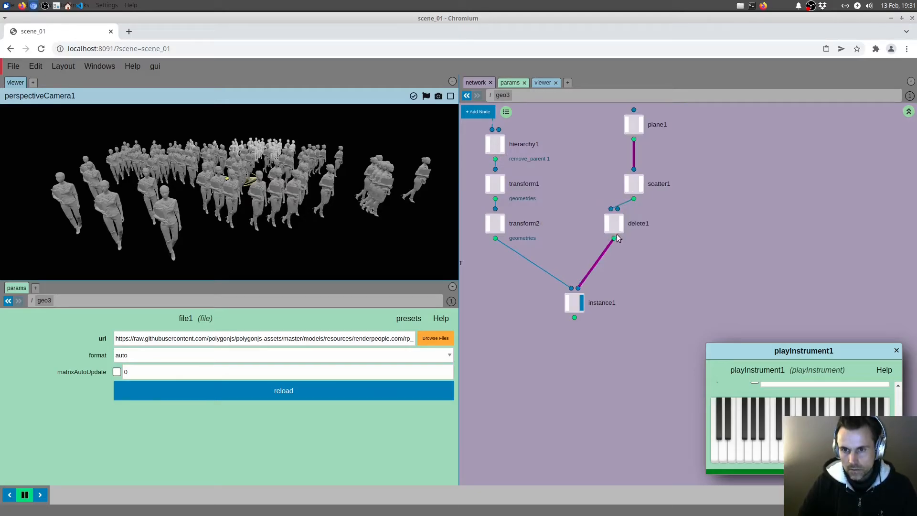
{"action": "left_click", "coordinate": [634, 223]}
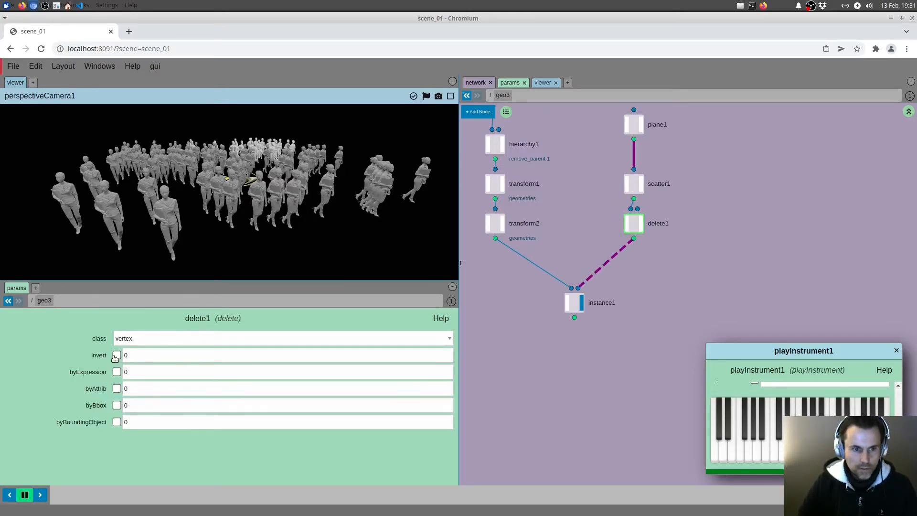
{"action": "left_click", "coordinate": [116, 372]}
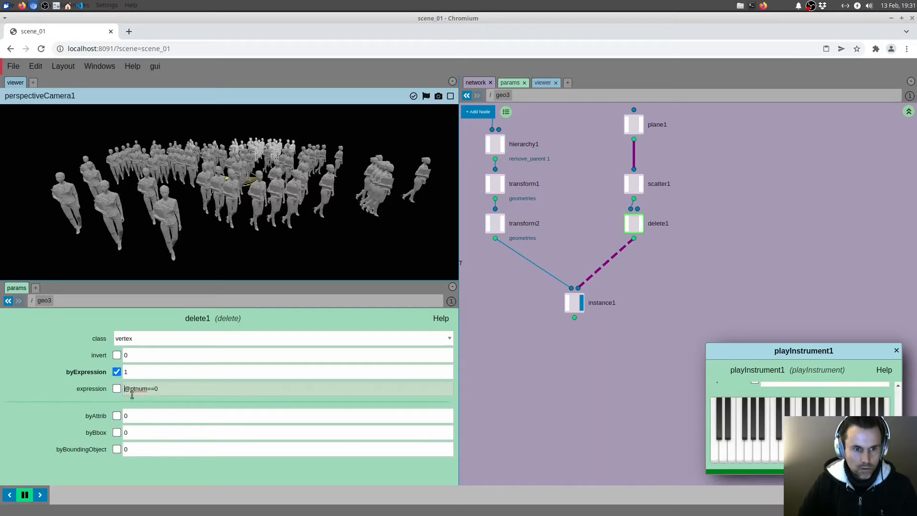
{"action": "type", "text": "random("}
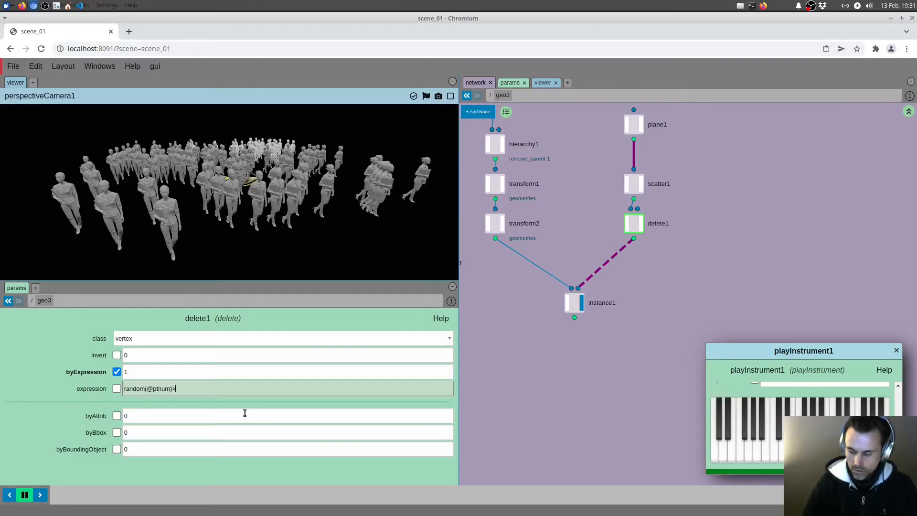
{"action": "mouse_move", "coordinate": [660, 269]}
{"action": "middle_mouse_down"}
{"action": "mouse_move", "coordinate": [667, 253]}
{"action": "mouse_move", "coordinate": [663, 268]}
{"action": "middle_mouse_up"}
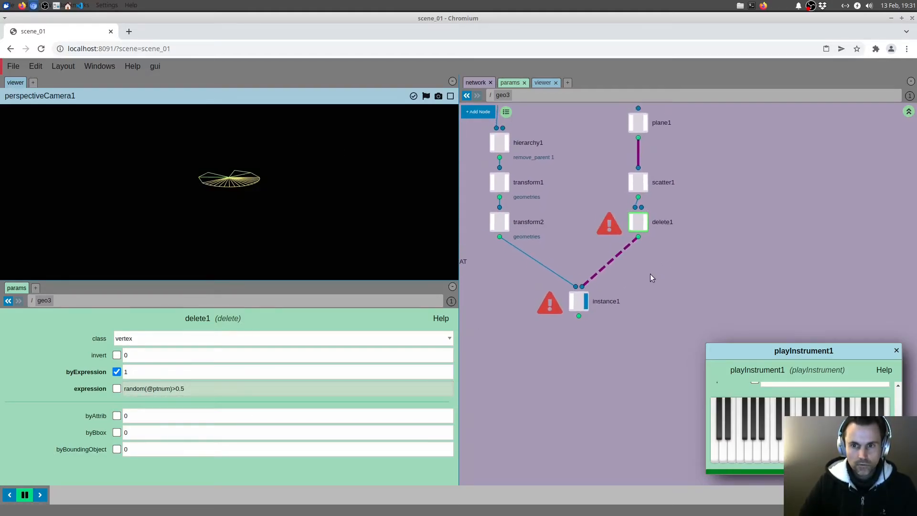
{"action": "left_click", "coordinate": [145, 389]}
{"action": "middle_click_drag", "start_coordinate": [546, 383], "coordinate": [540, 375]}
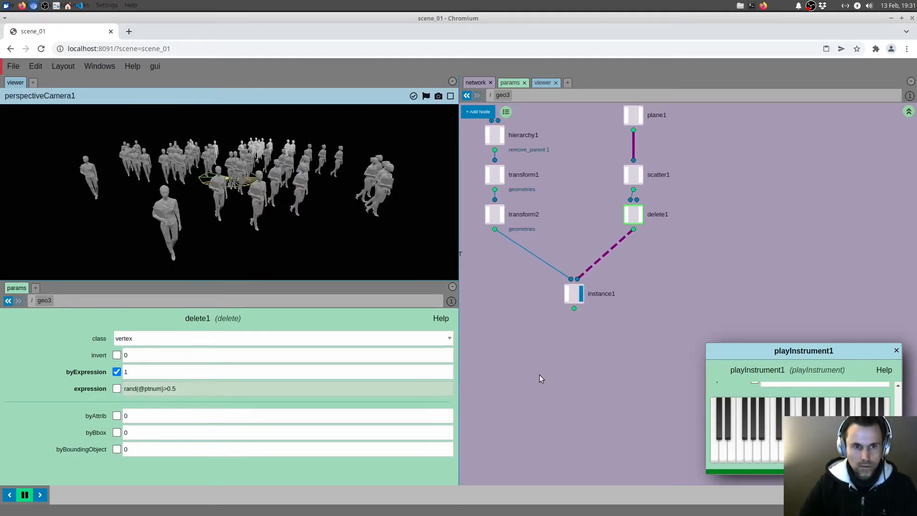
Step: Duplicate delete1 and place the copy to its right, fed by scatter1
{"action": "middle_click_drag", "start_coordinate": [601, 205], "coordinate": [579, 203]}
{"action": "middle_click_drag", "start_coordinate": [646, 229], "coordinate": [640, 239]}
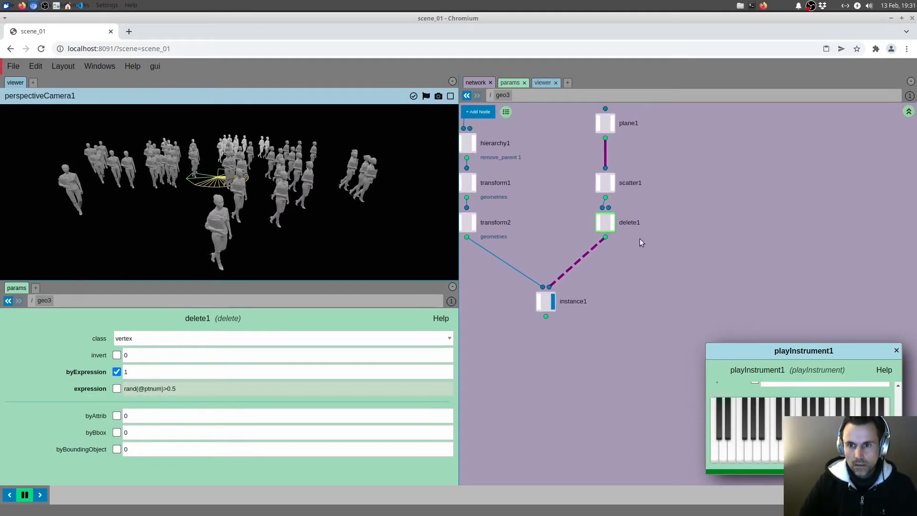
{"action": "key", "text": "ctrl+c"}
{"action": "key", "text": "ctrl+v"}
{"action": "left_click_drag", "start_coordinate": [688, 297], "coordinate": [688, 238]}
{"action": "middle_click_drag", "start_coordinate": [499, 225], "coordinate": [557, 262]}
{"action": "scroll", "coordinate": [556, 260], "scroll_direction": "down", "scroll_amount": 5}
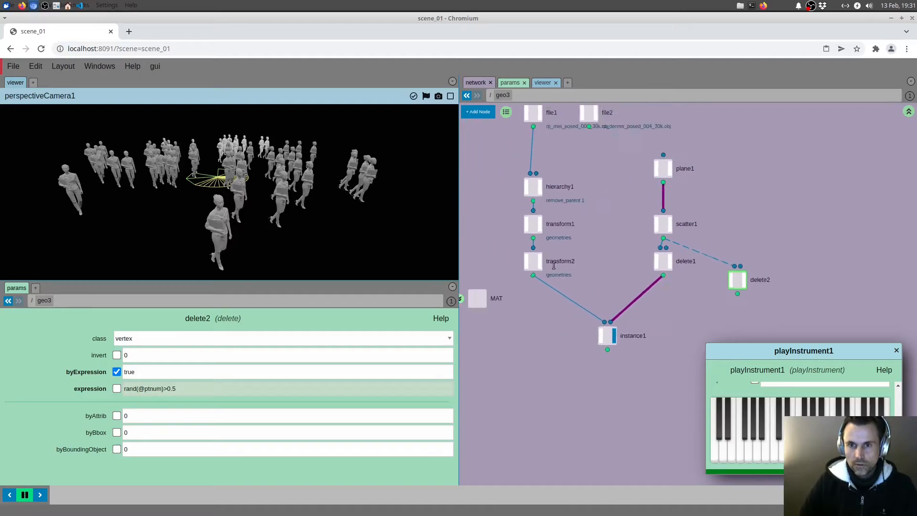
Step: Duplicate the hierarchy1, transform1 and transform2 chain and connect the copy below file2
{"action": "left_click_drag", "start_coordinate": [591, 191], "coordinate": [562, 267]}
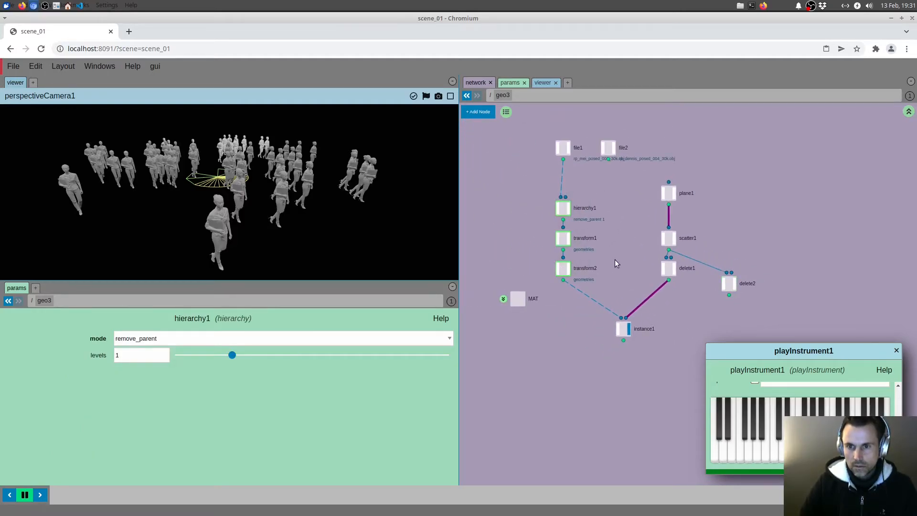
{"action": "key", "text": "ctrl+c"}
{"action": "key", "text": "ctrl+v"}
{"action": "left_click_drag", "start_coordinate": [682, 268], "coordinate": [608, 198]}
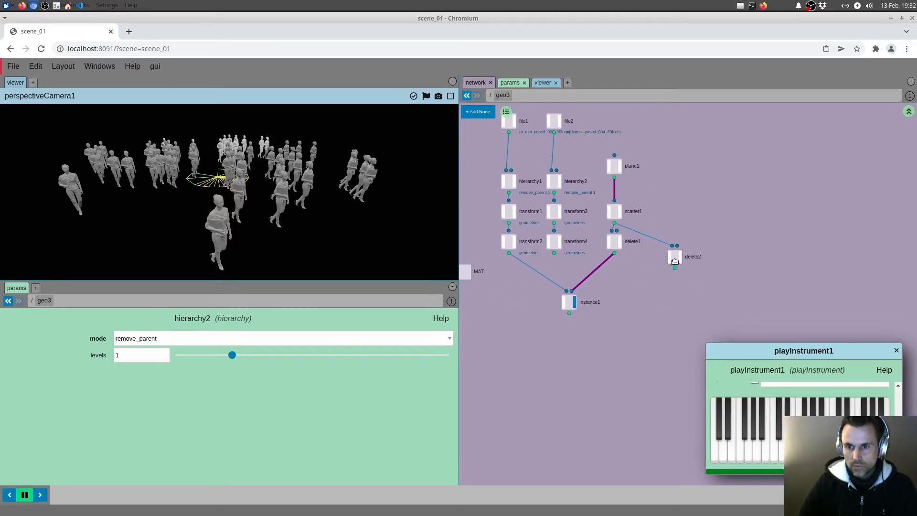
Step: Enable invert on delete2 and feed it, together with transform4, into a copy of instance1
{"action": "left_click", "coordinate": [674, 241]}
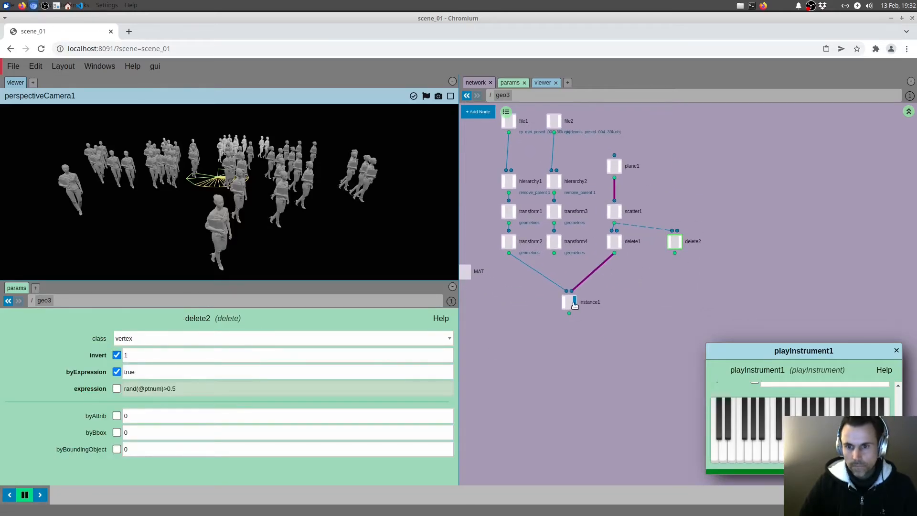
{"action": "left_click_drag", "start_coordinate": [525, 283], "coordinate": [524, 282]}
{"action": "key", "text": "ctrl+c"}
{"action": "key", "text": "ctrl+v"}
{"action": "left_click_drag", "start_coordinate": [688, 305], "coordinate": [648, 290]}
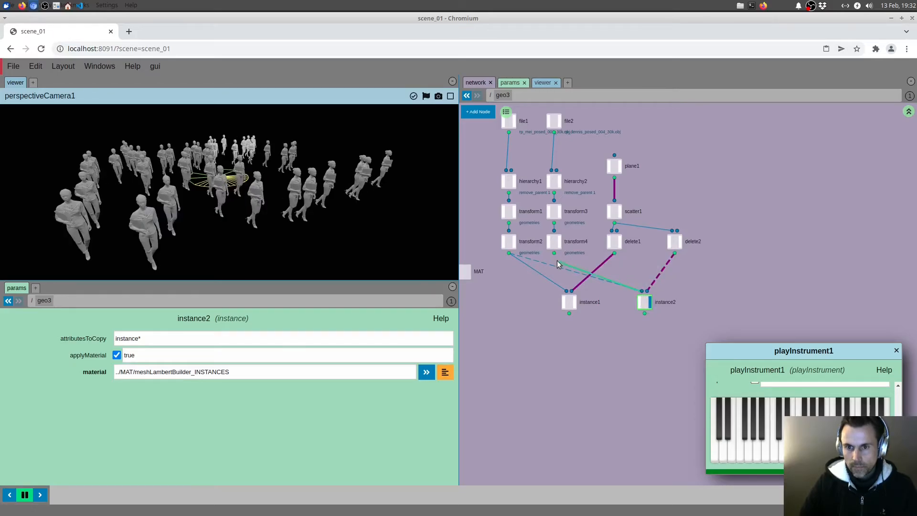
Step: Add a merge node below the two instance nodes, connect both to it and display the merged result
{"action": "middle_click_drag", "start_coordinate": [619, 362], "coordinate": [609, 339]}
{"action": "key", "text": "Tab"}
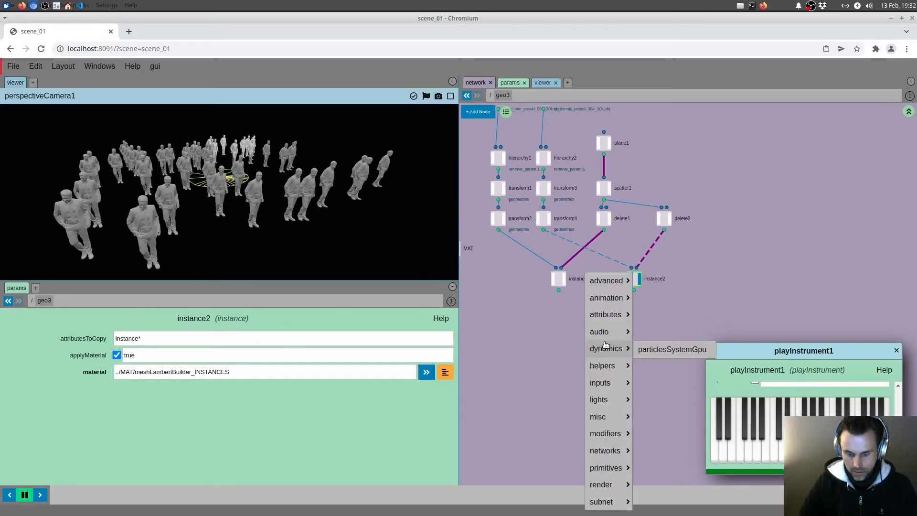
{"action": "type", "text": "mer"}
{"action": "left_click", "coordinate": [605, 357]}
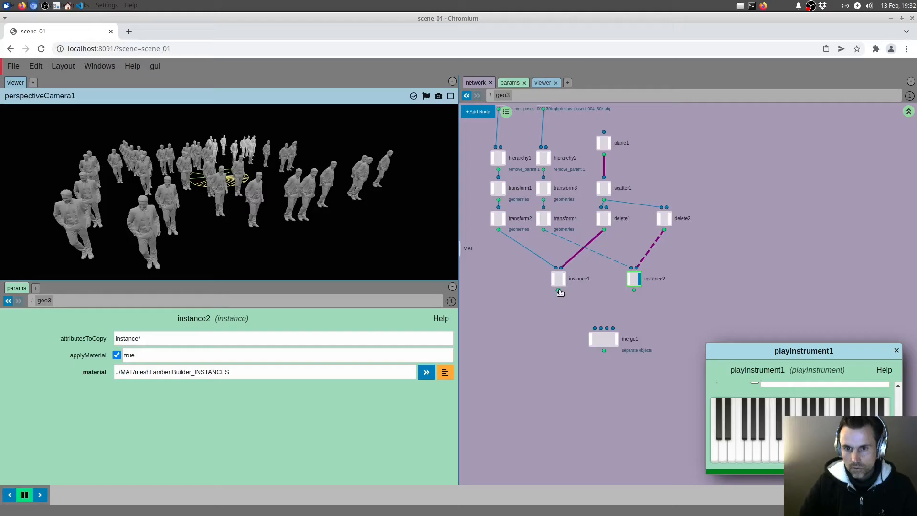
{"action": "left_click_drag", "start_coordinate": [603, 331], "coordinate": [622, 307]}
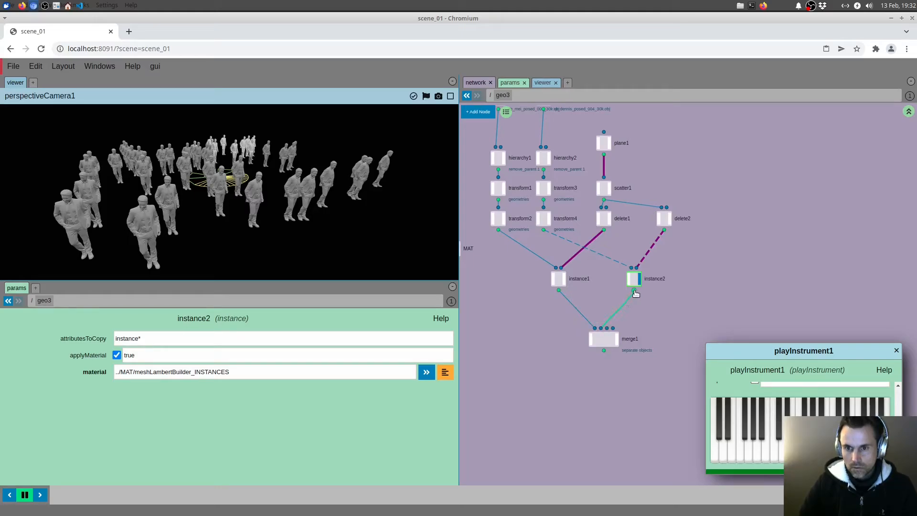
{"action": "left_click", "coordinate": [616, 340]}
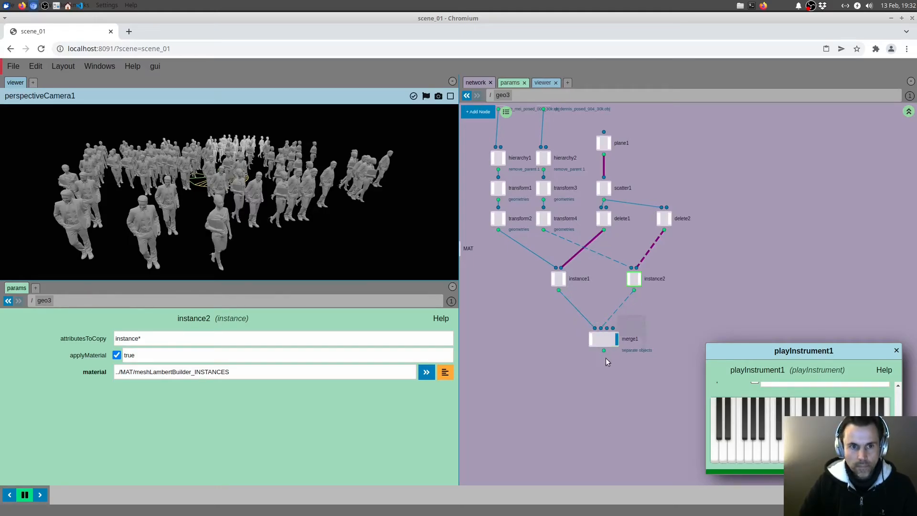
{"action": "left_click", "coordinate": [602, 339]}
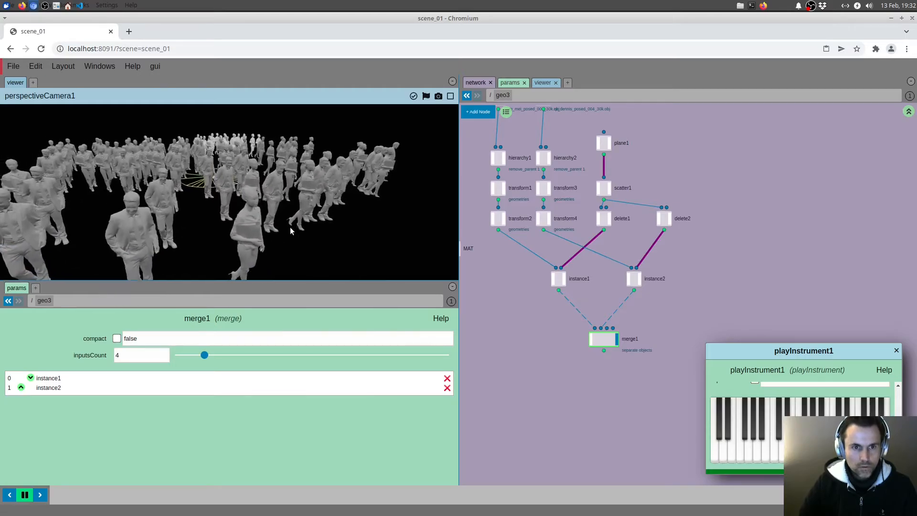
Step: Display instance1, instance2 and merge1 in turn to compare each half of the crowd with the combined one
{"action": "left_click", "coordinate": [564, 278]}
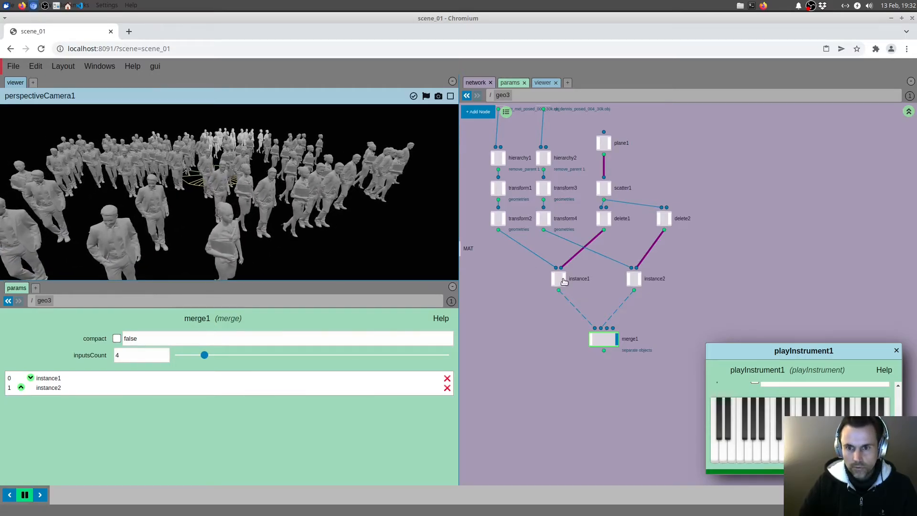
{"action": "left_click", "coordinate": [640, 278]}
{"action": "left_click", "coordinate": [616, 339]}
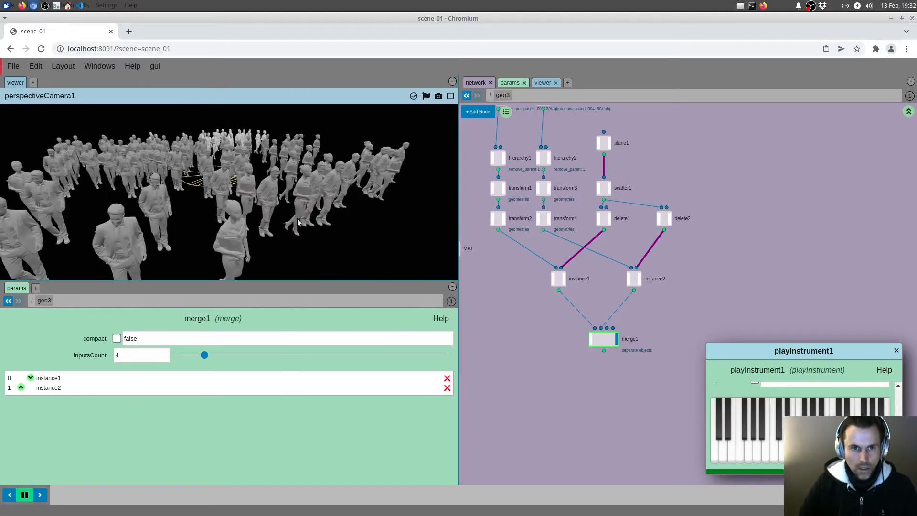
{"action": "left_click_drag", "start_coordinate": [302, 229], "coordinate": [309, 225]}
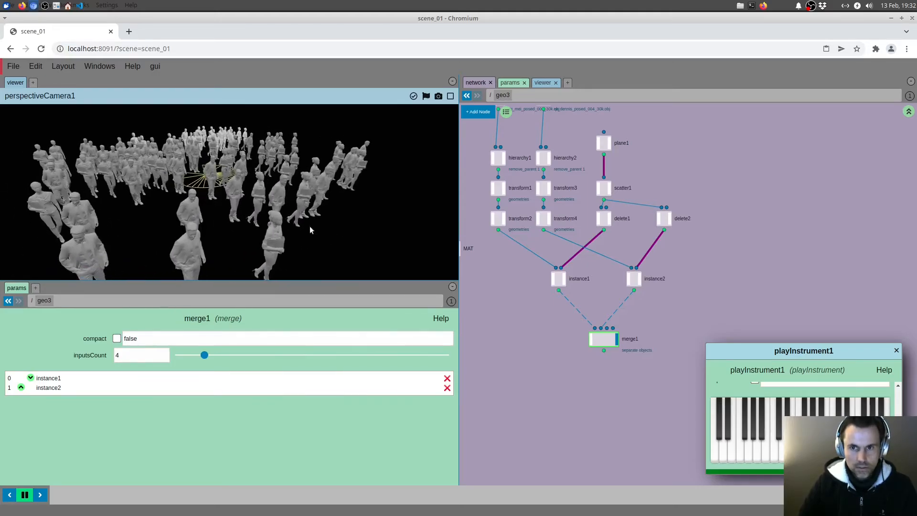
Step: Move plane1 to the right of scatter1 and add a second merge node below merge1
{"action": "middle_click_drag", "start_coordinate": [653, 154], "coordinate": [580, 159]}
{"action": "scroll", "coordinate": [665, 212], "scroll_direction": "down", "scroll_amount": 1}
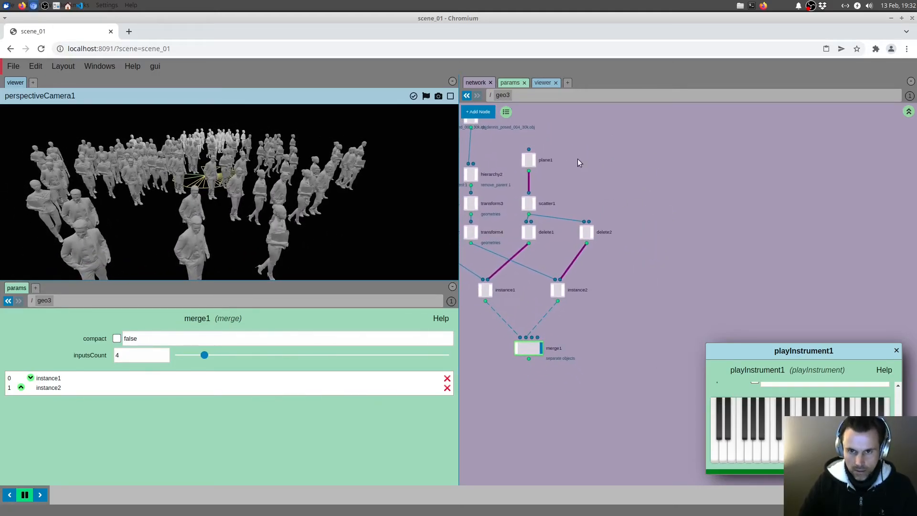
{"action": "left_click", "coordinate": [525, 160]}
{"action": "left_click", "coordinate": [524, 163]}
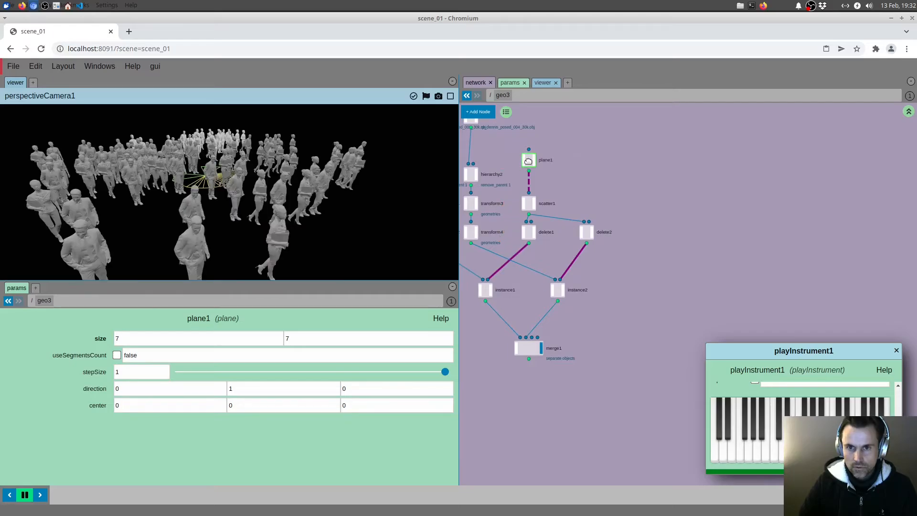
{"action": "left_click_drag", "start_coordinate": [530, 161], "coordinate": [620, 159]}
{"action": "middle_click_drag", "start_coordinate": [618, 313], "coordinate": [628, 263]}
{"action": "right_click", "coordinate": [629, 263]}
{"action": "mouse_move", "coordinate": [626, 277]}
{"action": "type", "text": "mer"}
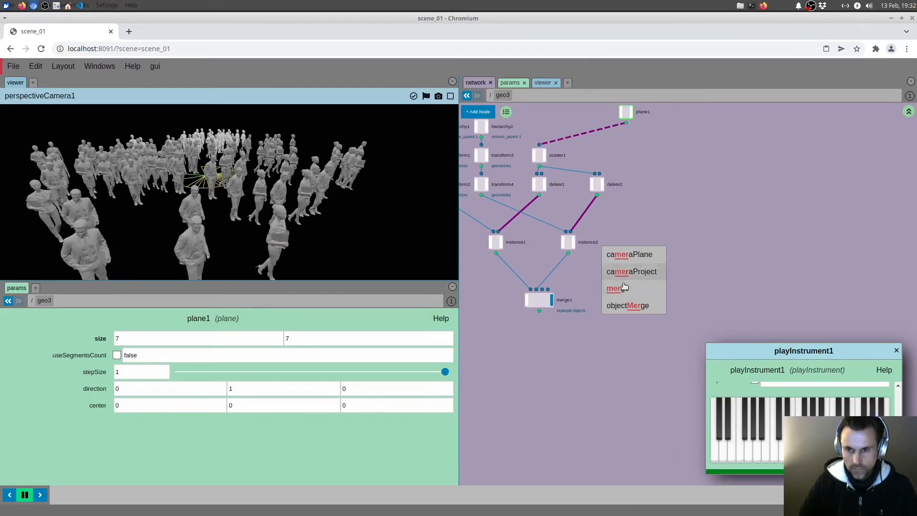
{"action": "left_click", "coordinate": [625, 289]}
Step: Duplicate plane1 and connect the copy to a new transform node placed beneath it
{"action": "middle_click_drag", "start_coordinate": [645, 139], "coordinate": [641, 160]}
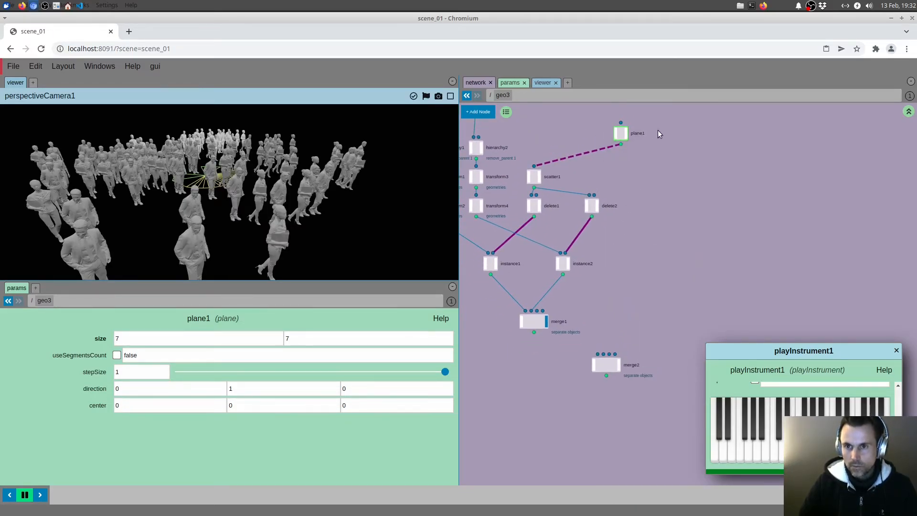
{"action": "key", "text": "ctrl+c"}
{"action": "key", "text": "ctrl+v"}
{"action": "left_click_drag", "start_coordinate": [693, 290], "coordinate": [679, 248]}
{"action": "middle_click_drag", "start_coordinate": [661, 280], "coordinate": [657, 270]}
{"action": "key", "text": "Tab"}
{"action": "type", "text": "tra"}
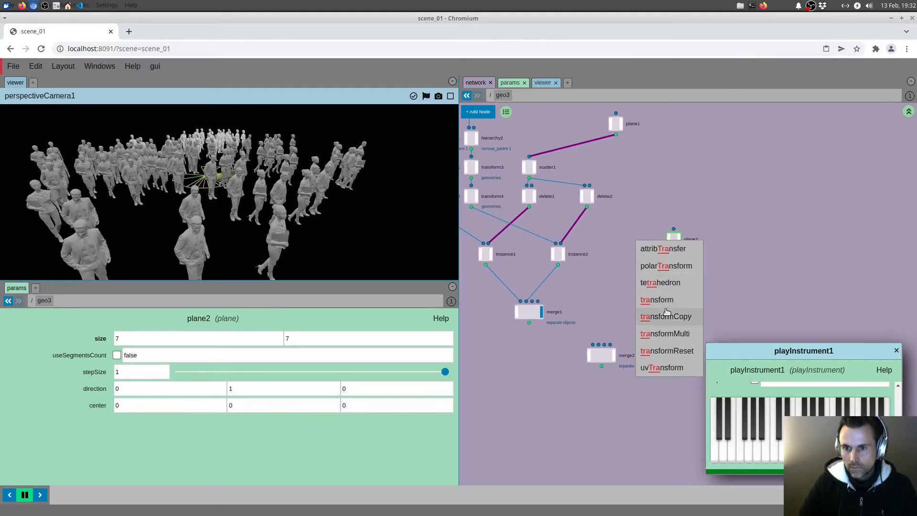
{"action": "left_click", "coordinate": [668, 300]}
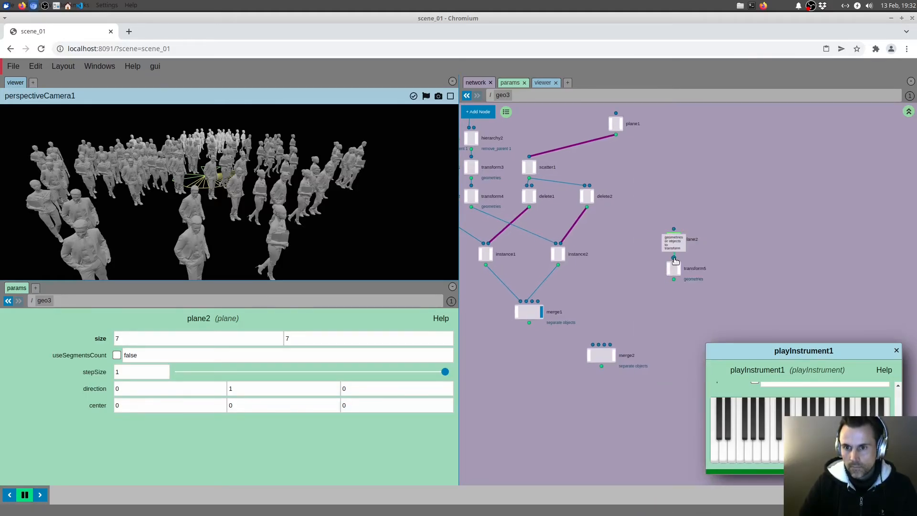
{"action": "left_click", "coordinate": [673, 251]}
Step: Connect merge1 and transform5 into merge2, display merge2 and move it a little lower
{"action": "left_click_drag", "start_coordinate": [591, 347], "coordinate": [673, 280]}
{"action": "left_click", "coordinate": [614, 354]}
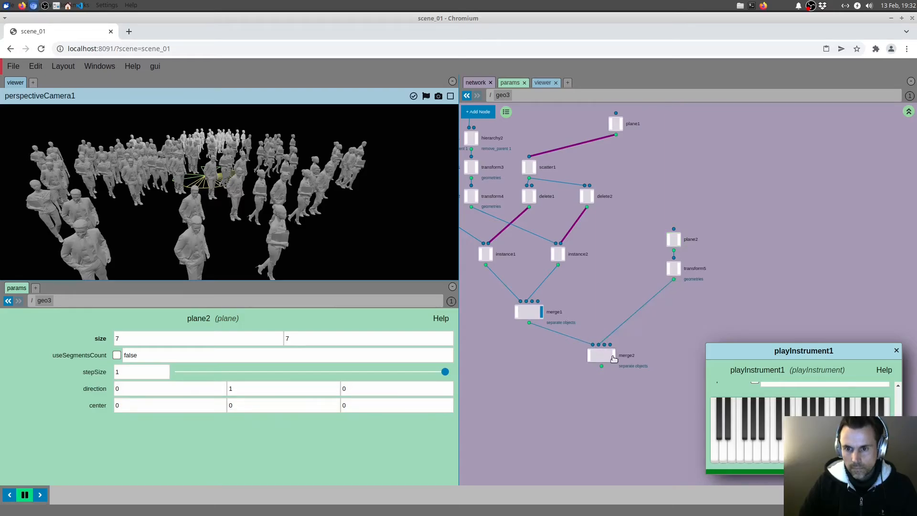
{"action": "left_click_drag", "start_coordinate": [600, 356], "coordinate": [601, 384]}
Step: Set transform5's scale to 1.7 to enlarge the ground plane under the crowd
{"action": "left_click_drag", "start_coordinate": [727, 289], "coordinate": [728, 291]}
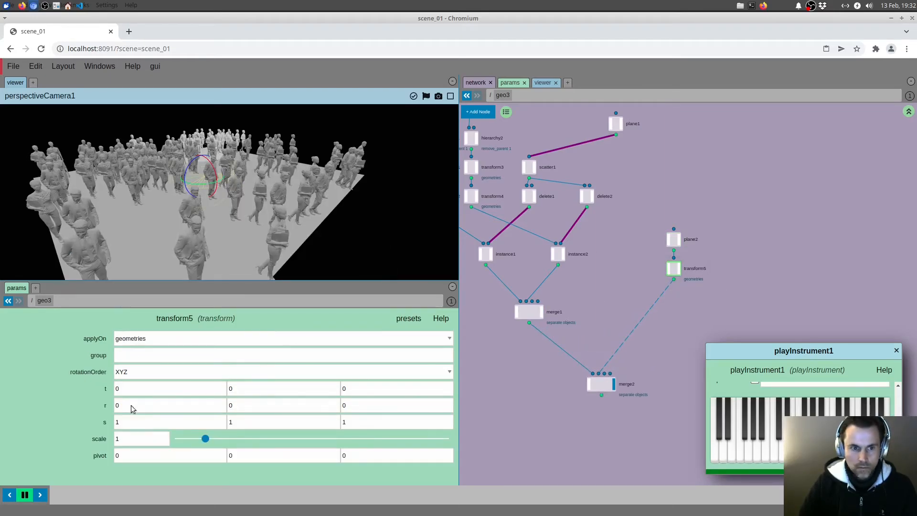
{"action": "left_click_drag", "start_coordinate": [207, 439], "coordinate": [225, 438]}
{"action": "right_click_drag", "start_coordinate": [330, 211], "coordinate": [291, 226]}
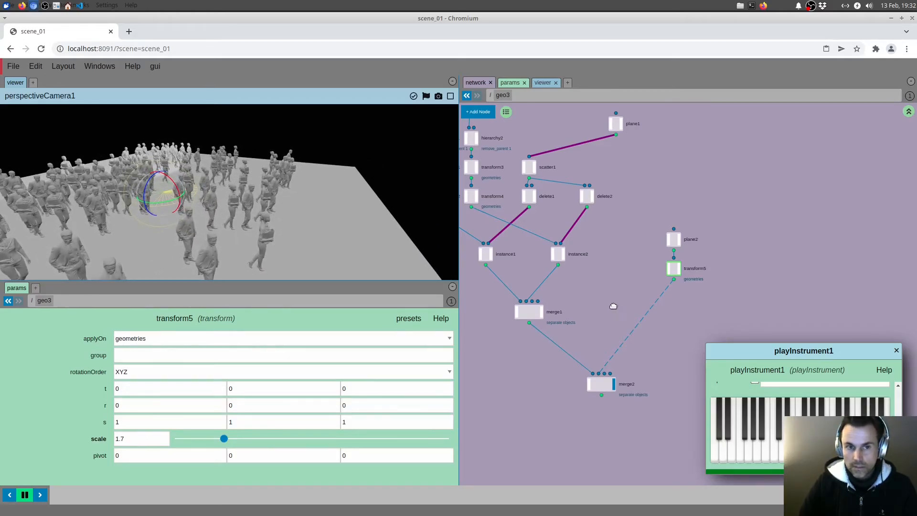
Step: Go up to the scene root and add an areaLight node below spotLight1
{"action": "left_click_drag", "start_coordinate": [614, 305], "coordinate": [621, 289]}
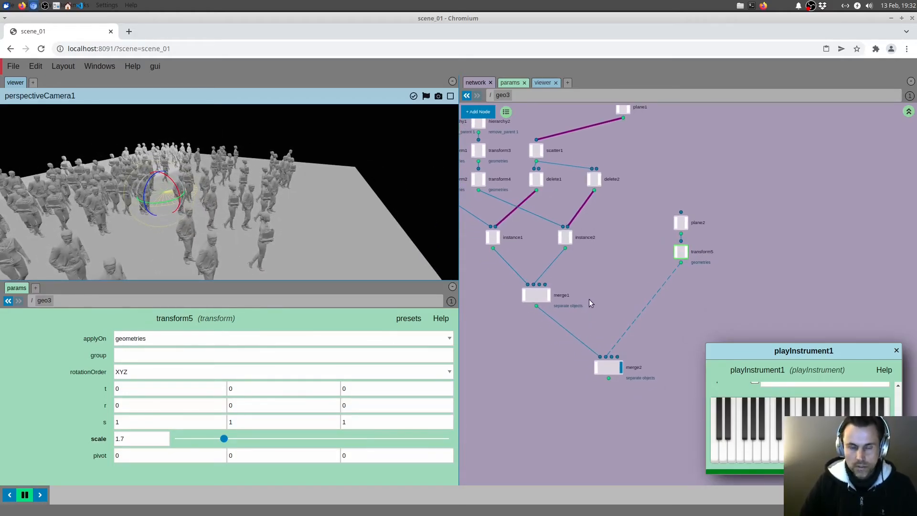
{"action": "left_click_drag", "start_coordinate": [590, 298], "coordinate": [589, 304]}
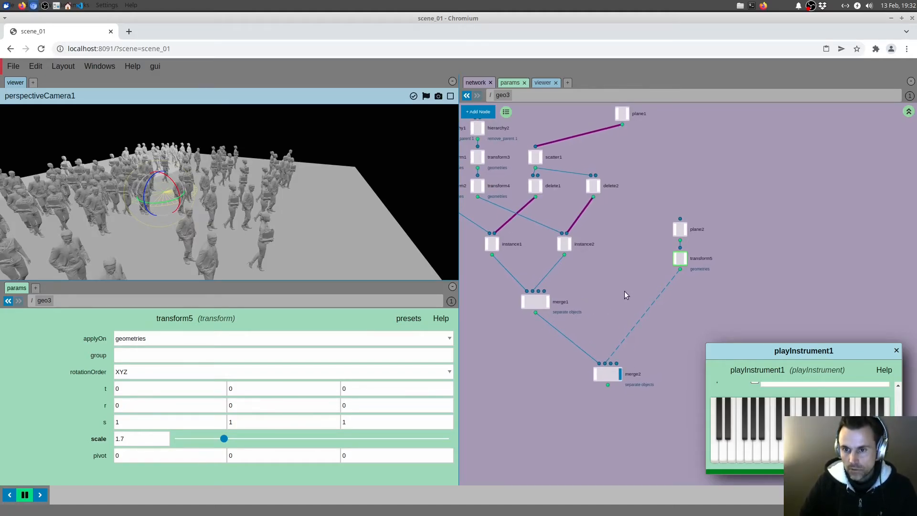
{"action": "left_click_drag", "start_coordinate": [634, 273], "coordinate": [604, 288]}
{"action": "key", "text": "u"}
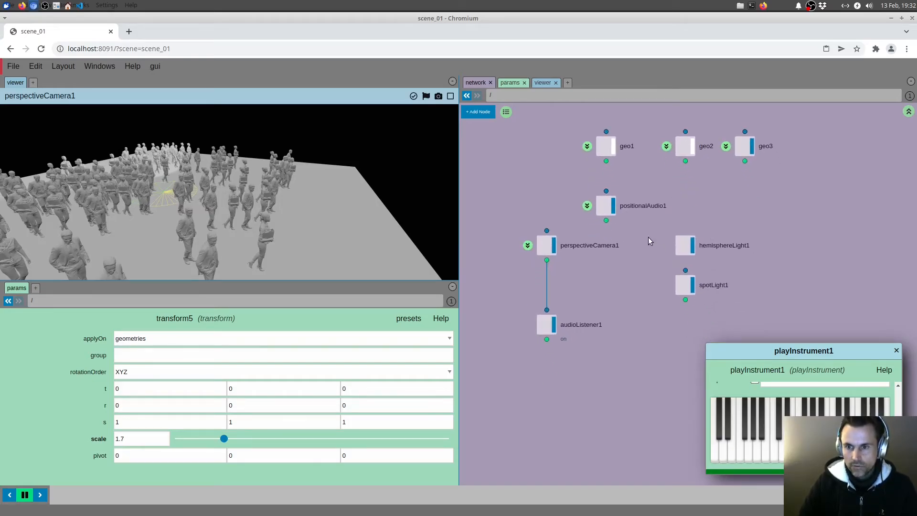
{"action": "left_click_drag", "start_coordinate": [649, 237], "coordinate": [693, 294]}
{"action": "middle_click_drag", "start_coordinate": [734, 271], "coordinate": [707, 250]}
{"action": "key", "text": "Tab"}
{"action": "type", "text": "area"}
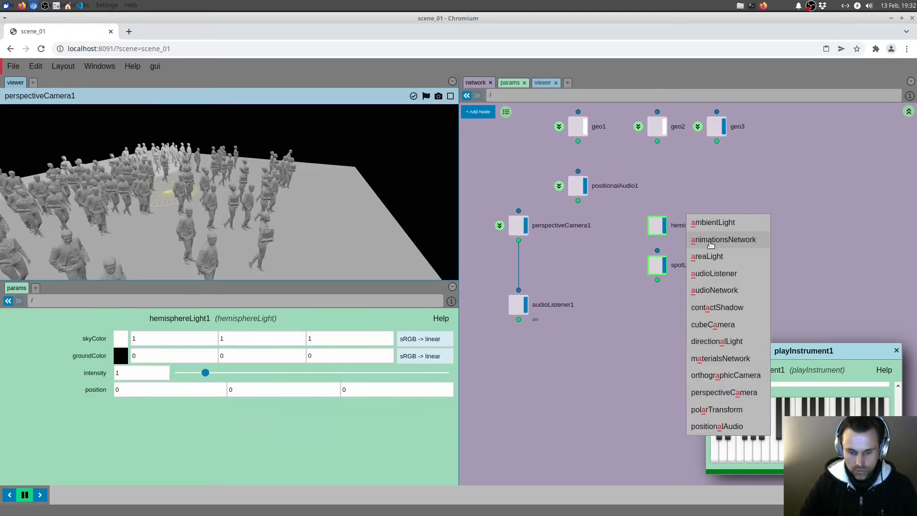
{"action": "left_click", "coordinate": [715, 224]}
{"action": "left_click", "coordinate": [649, 336]}
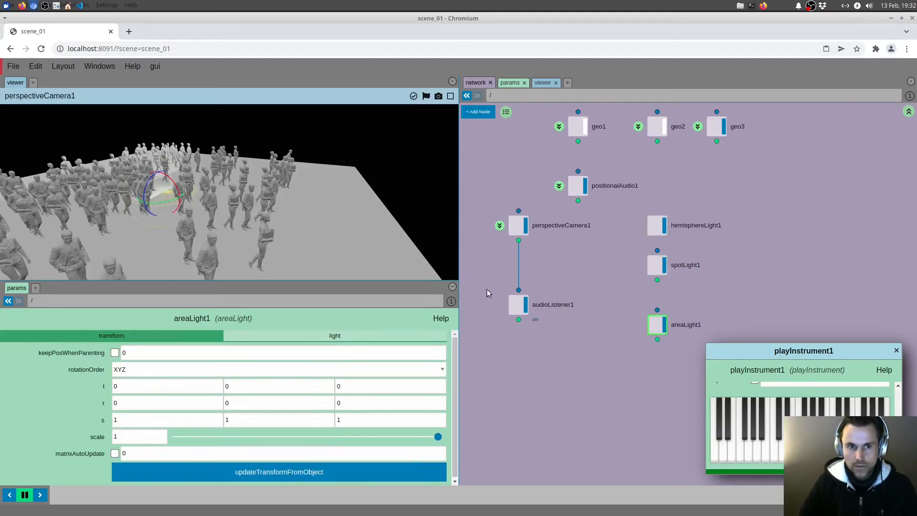
Step: Move the area light beside the crowd and above the ground, to a translation of about 0, 1.48, 5.95
{"action": "left_click_drag", "start_coordinate": [155, 201], "coordinate": [428, 238]}
{"action": "left_click_drag", "start_coordinate": [408, 198], "coordinate": [436, 125]}
{"action": "left_click_drag", "start_coordinate": [379, 205], "coordinate": [386, 231]}
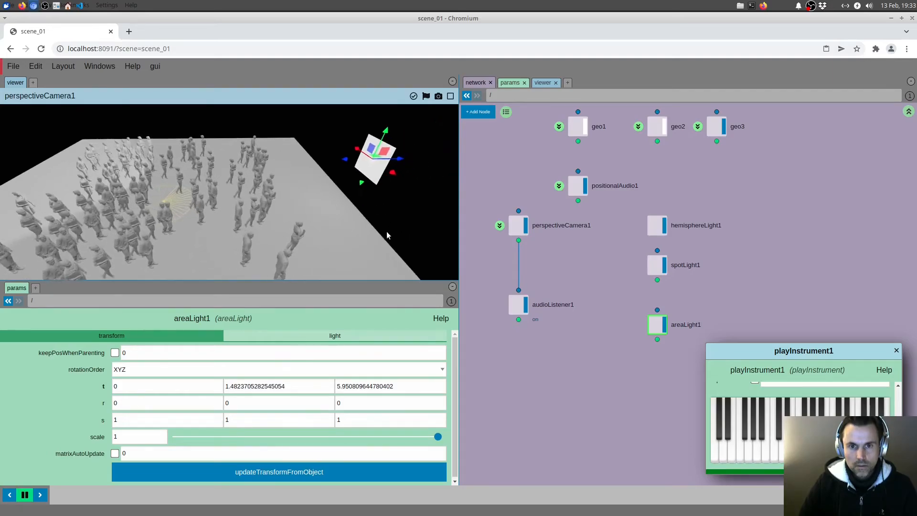
Step: Set the area light's width to 5.7 and its height to 2.3
{"action": "key", "text": "e"}
{"action": "key", "text": "r"}
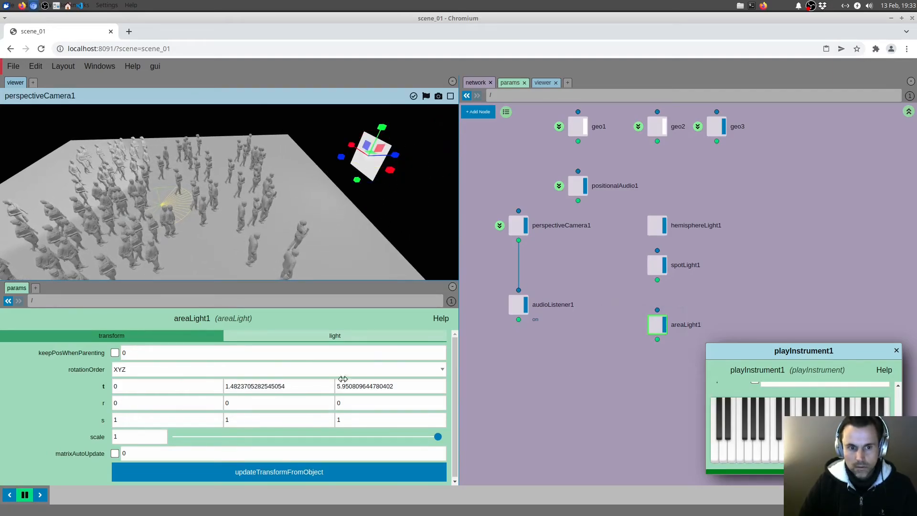
{"action": "left_click", "coordinate": [334, 335]}
{"action": "left_click_drag", "start_coordinate": [206, 387], "coordinate": [331, 387]}
{"action": "left_click_drag", "start_coordinate": [206, 403], "coordinate": [241, 403]}
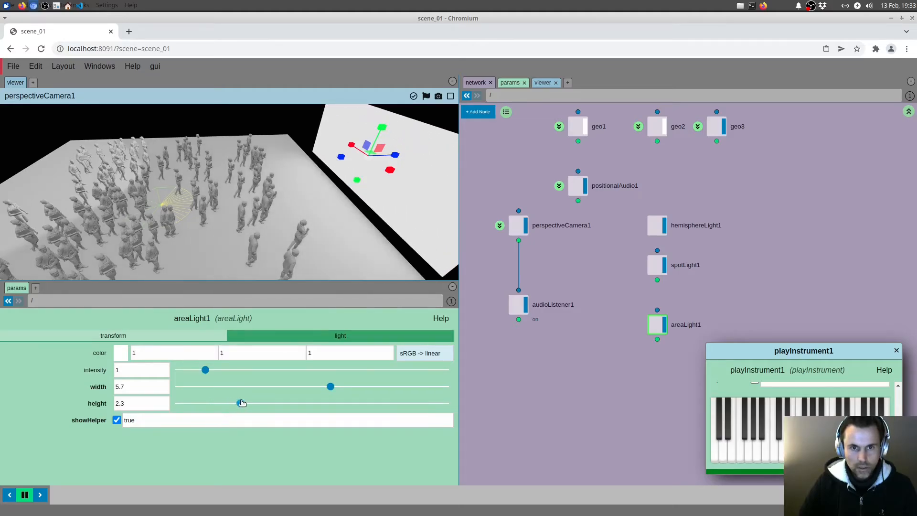
Step: Turn off the display of hemisphereLight1 and spotLight1
{"action": "left_click_drag", "start_coordinate": [328, 224], "coordinate": [348, 217]}
{"action": "left_click_drag", "start_coordinate": [622, 275], "coordinate": [667, 219]}
{"action": "left_click", "coordinate": [665, 223]}
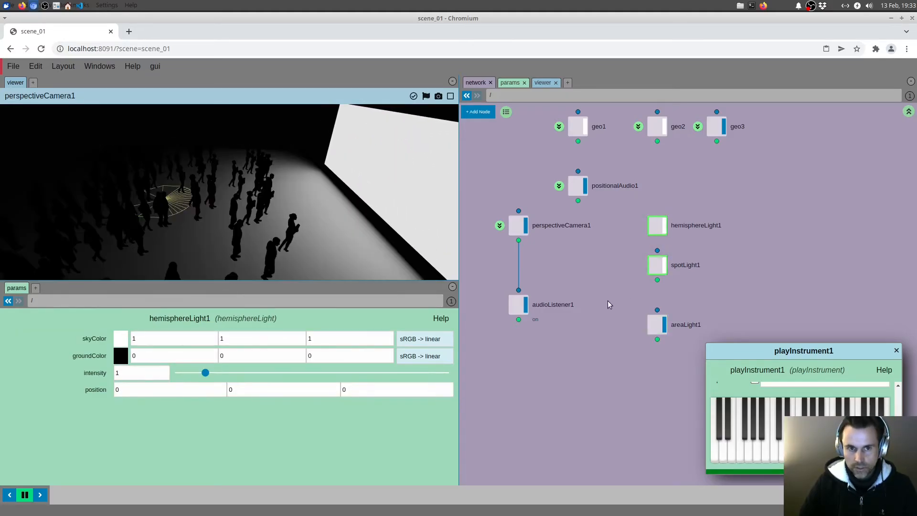
Step: Enter the MAT network inside geo3 and add a meshStandardBuilder node below meshLambertBuilder_INSTANCES
{"action": "left_click_drag", "start_coordinate": [388, 213], "coordinate": [365, 204]}
{"action": "middle_click_drag", "start_coordinate": [612, 248], "coordinate": [626, 262]}
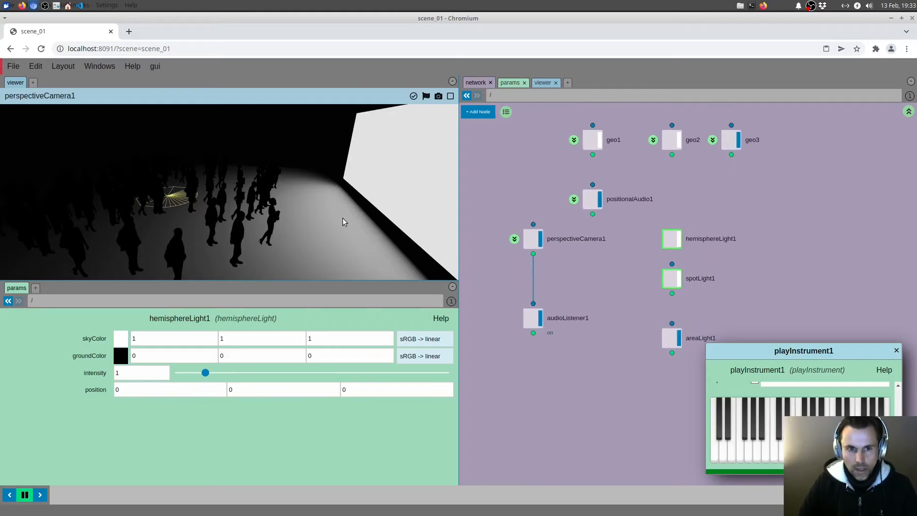
{"action": "left_click_drag", "start_coordinate": [342, 217], "coordinate": [353, 235]}
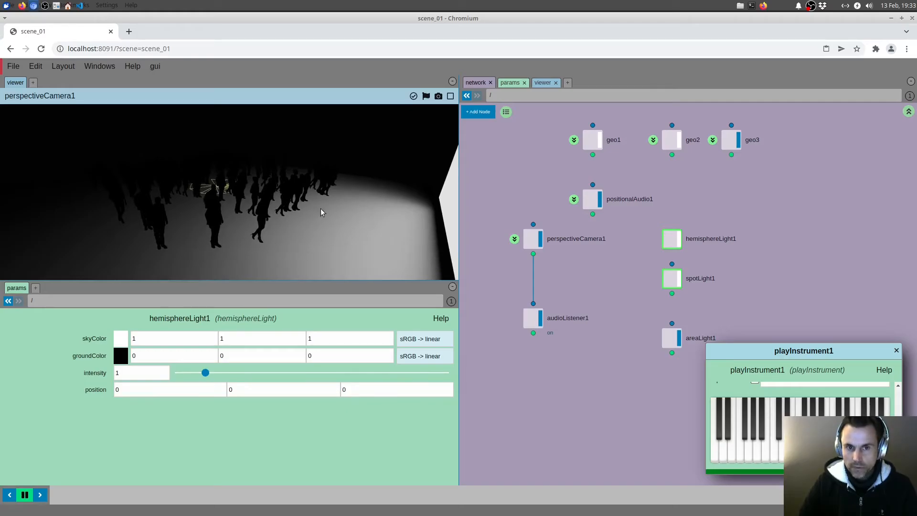
{"action": "middle_click_drag", "start_coordinate": [662, 186], "coordinate": [646, 241]}
{"action": "left_click", "coordinate": [656, 210]}
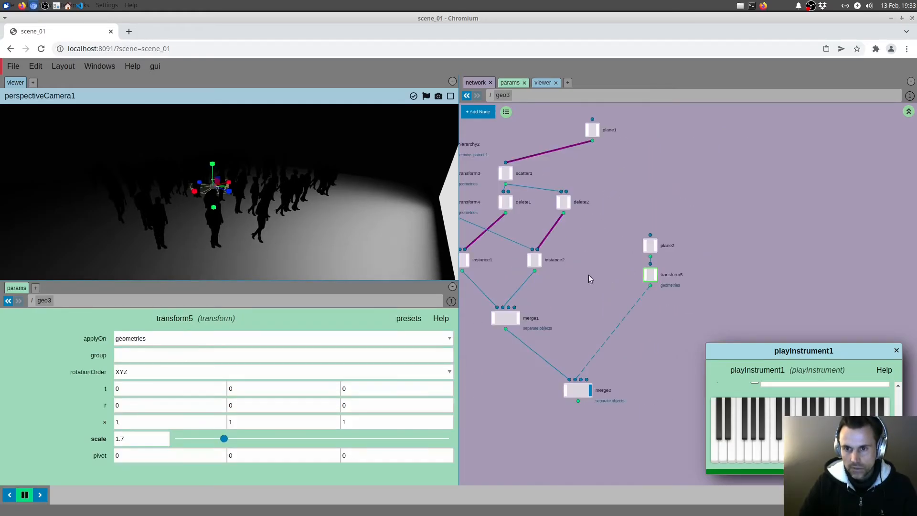
{"action": "left_click_drag", "start_coordinate": [535, 239], "coordinate": [537, 245]}
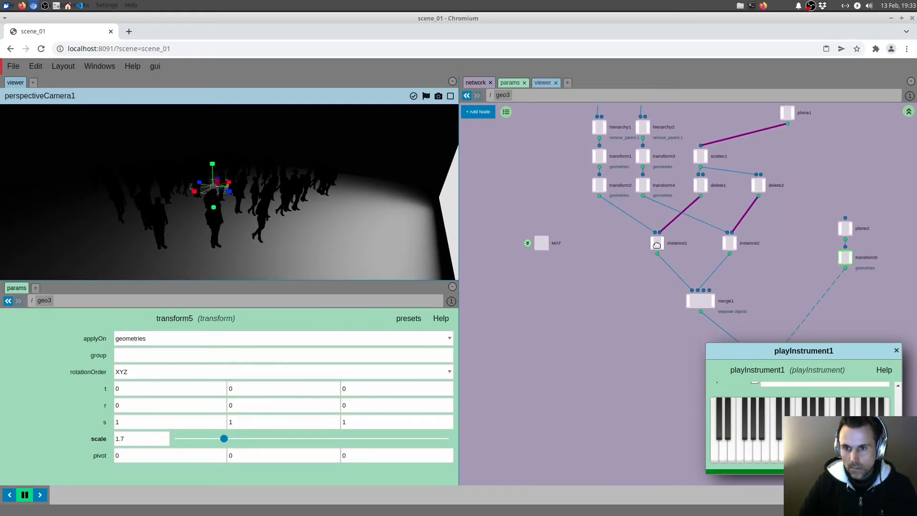
{"action": "left_click", "coordinate": [528, 243]}
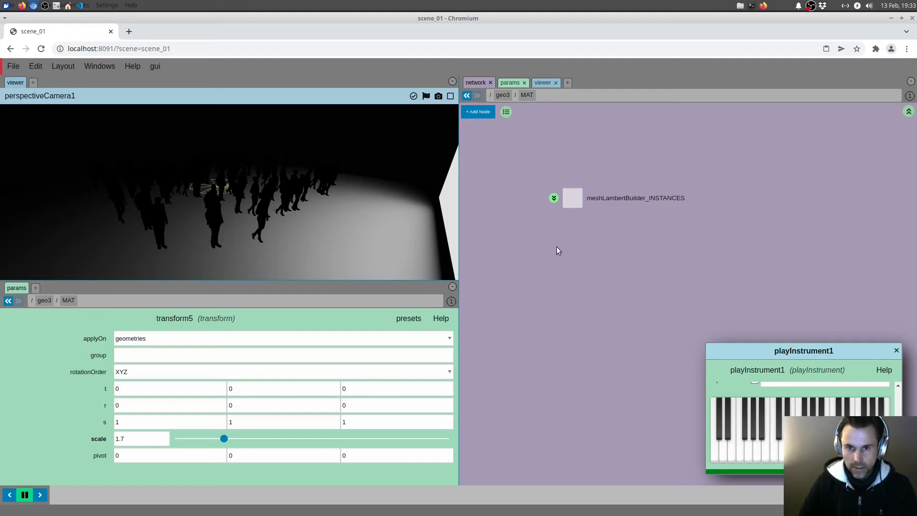
{"action": "right_click", "coordinate": [563, 258]}
{"action": "mouse_move", "coordinate": [563, 261]}
{"action": "type", "text": "st"}
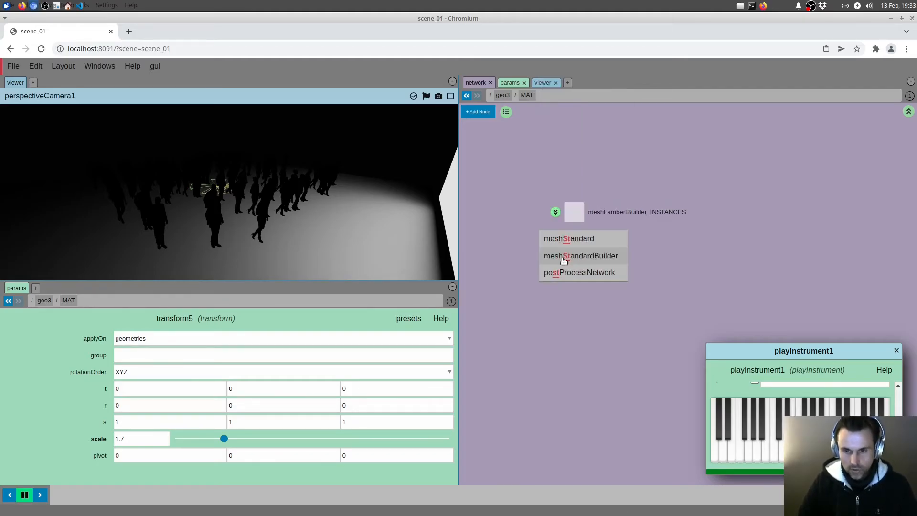
{"action": "left_click", "coordinate": [566, 250]}
{"action": "left_click", "coordinate": [566, 250]}
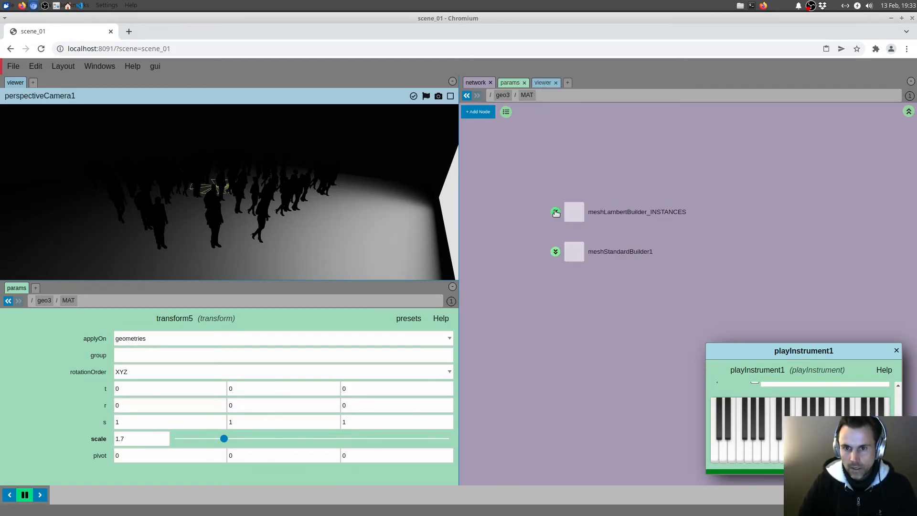
Step: Copy the globals, instanceTransform and output node setup from meshLambertBuilder_INSTANCES into meshStandardBuilder1, and return to geo3
{"action": "left_click", "coordinate": [555, 212]}
{"action": "left_click", "coordinate": [580, 208]}
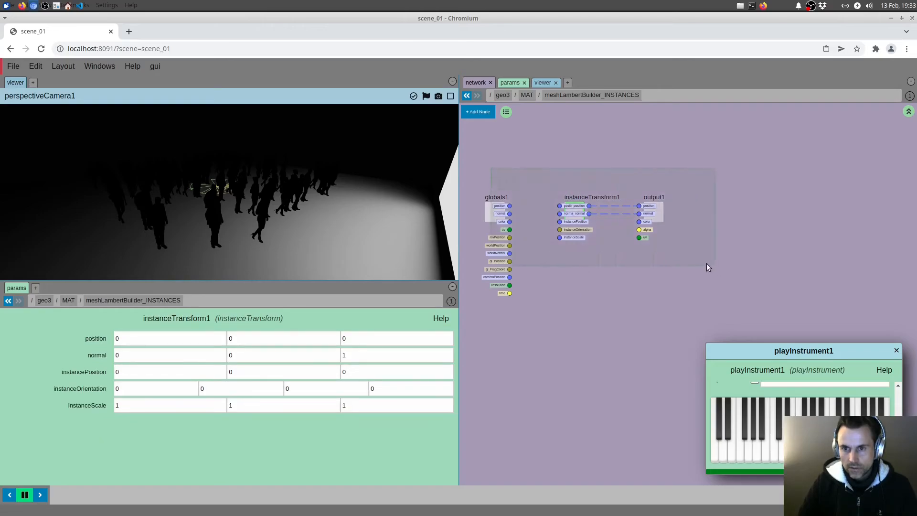
{"action": "left_click", "coordinate": [909, 112]}
{"action": "left_click", "coordinate": [555, 251]}
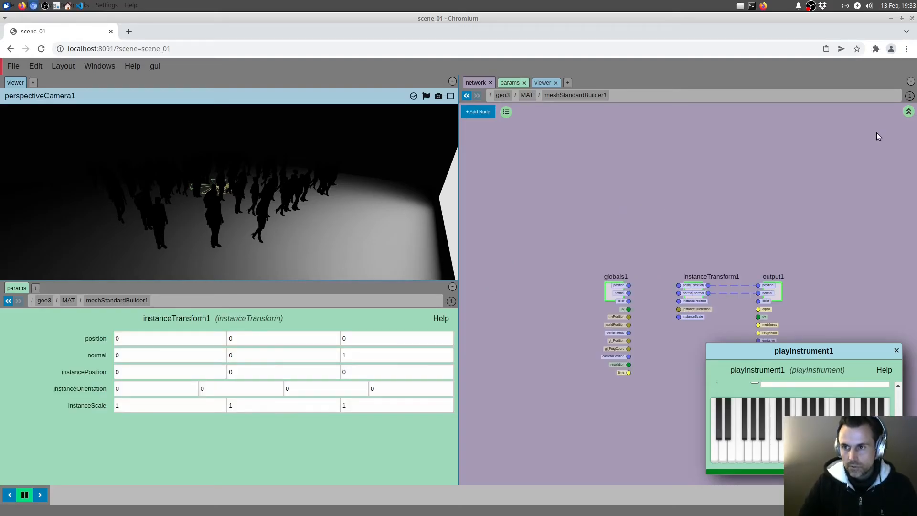
{"action": "left_click", "coordinate": [909, 112]}
{"action": "left_click", "coordinate": [909, 111]}
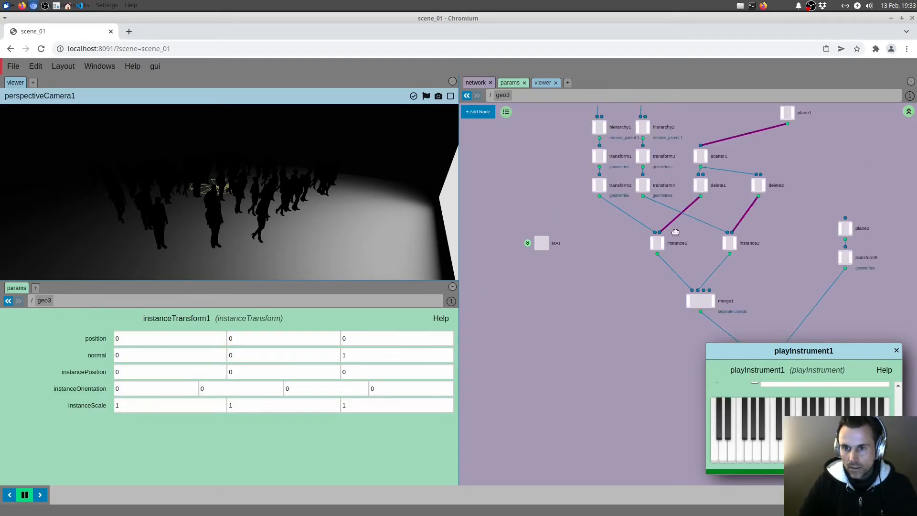
Step: Assign ../MAT/meshStandardBuilder1 as the material of both instance1 and instance2
{"action": "left_click", "coordinate": [657, 243]}
{"action": "left_click", "coordinate": [414, 206]}
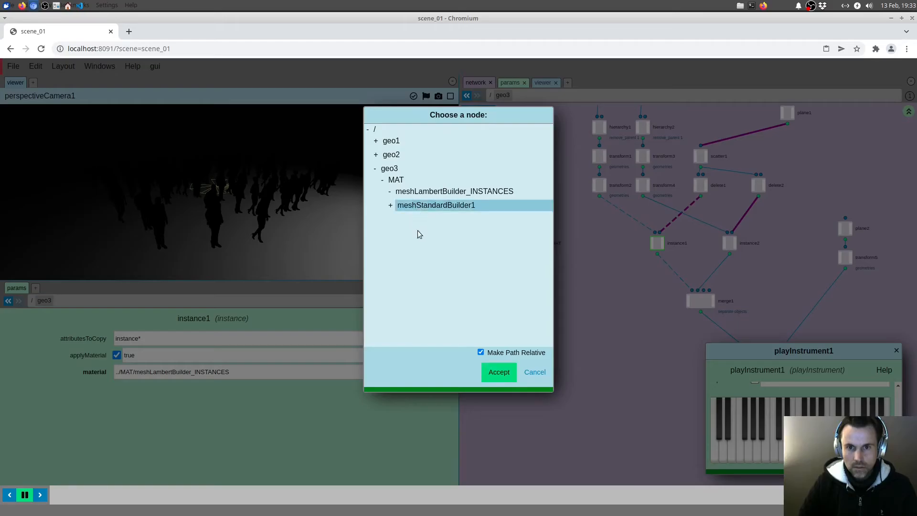
{"action": "left_click", "coordinate": [493, 369]}
{"action": "left_click_drag", "start_coordinate": [721, 231], "coordinate": [750, 267]}
{"action": "left_click", "coordinate": [445, 372]}
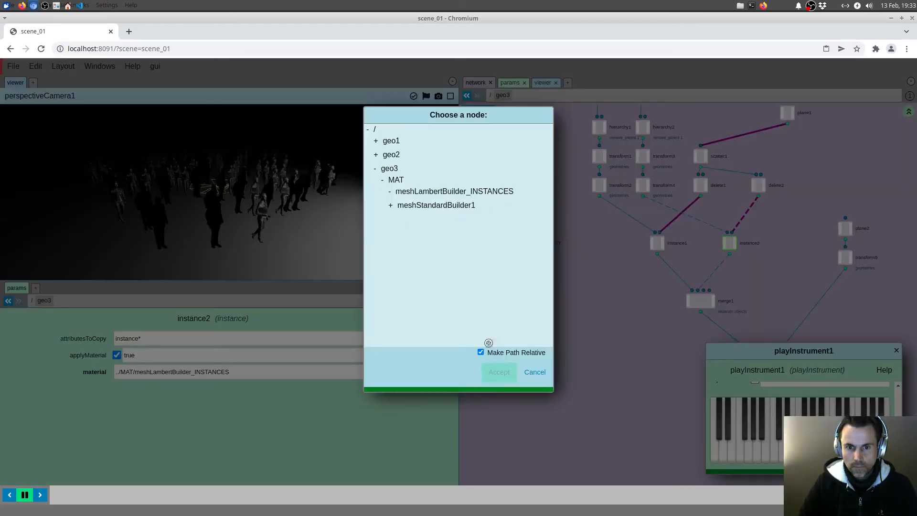
{"action": "left_click", "coordinate": [432, 205]}
{"action": "left_click", "coordinate": [493, 370]}
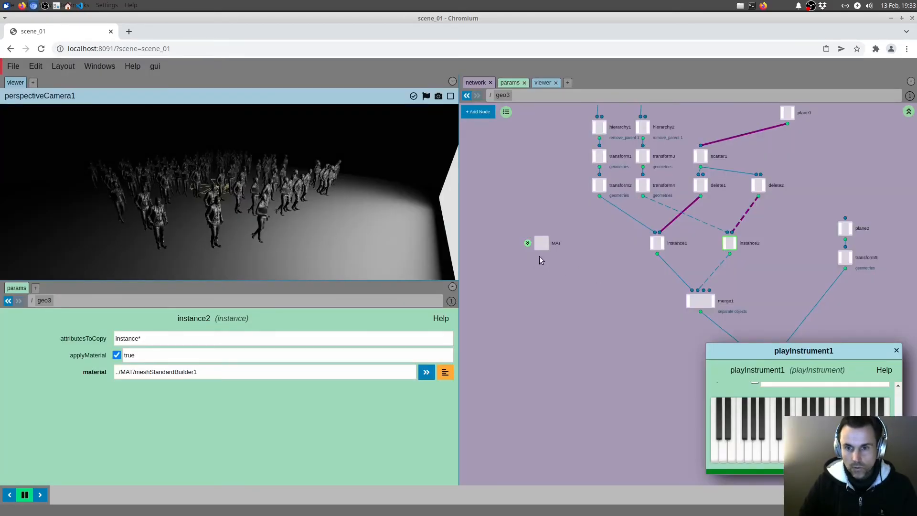
Step: Set meshStandardBuilder1's metalness to 0 and its roughness to 1
{"action": "left_click", "coordinate": [528, 244]}
{"action": "left_click", "coordinate": [574, 252]}
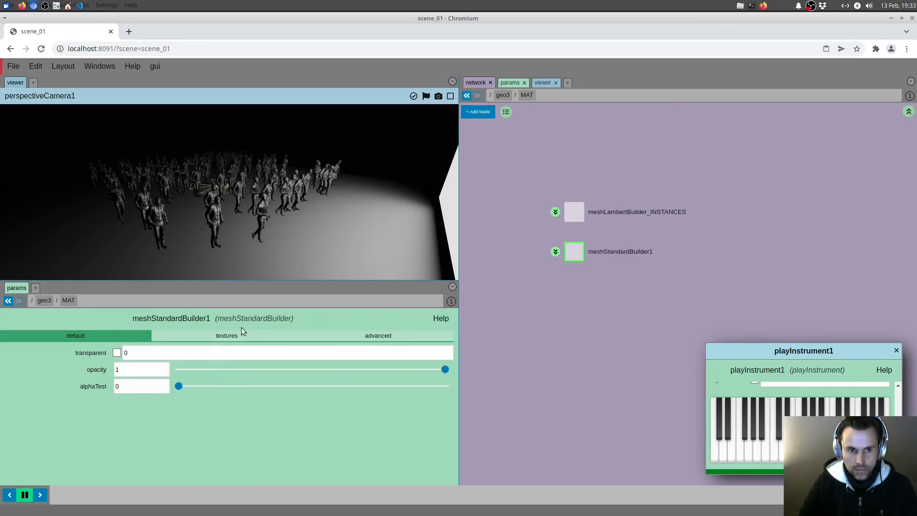
{"action": "left_click", "coordinate": [239, 334]}
{"action": "left_click_drag", "start_coordinate": [454, 345], "coordinate": [449, 438]}
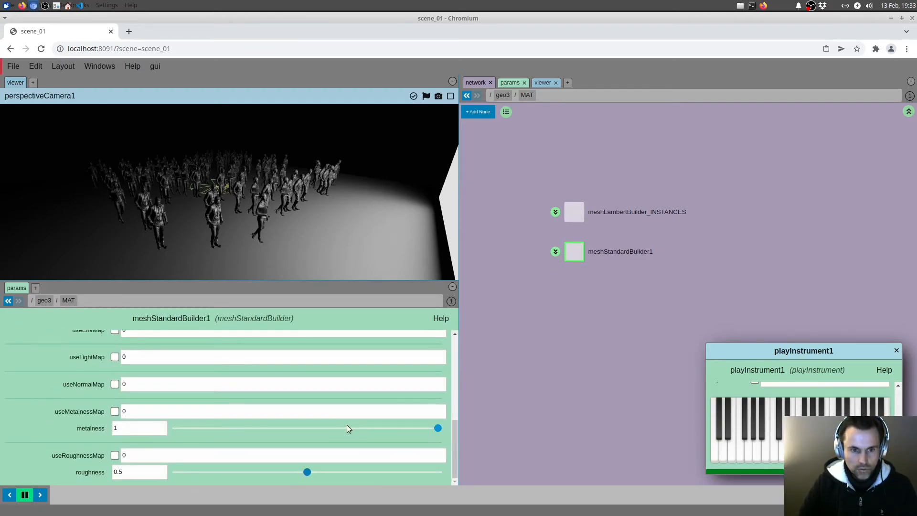
{"action": "left_click_drag", "start_coordinate": [348, 428], "coordinate": [176, 428]}
{"action": "left_click_drag", "start_coordinate": [307, 471], "coordinate": [438, 472]}
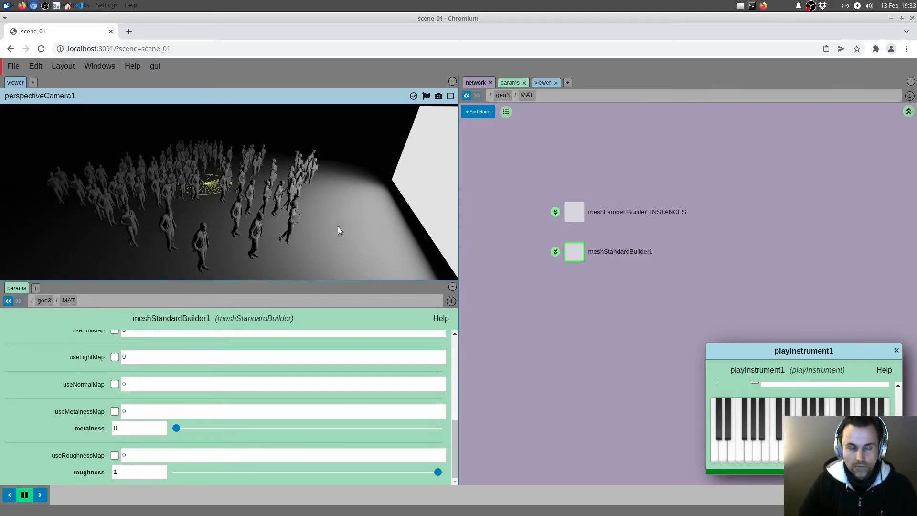
Step: Return to the scene root, move spotLight1 aside from the other lights and turn its display back on
{"action": "left_click_drag", "start_coordinate": [338, 226], "coordinate": [340, 226]}
{"action": "middle_click_drag", "start_coordinate": [557, 318], "coordinate": [526, 326]}
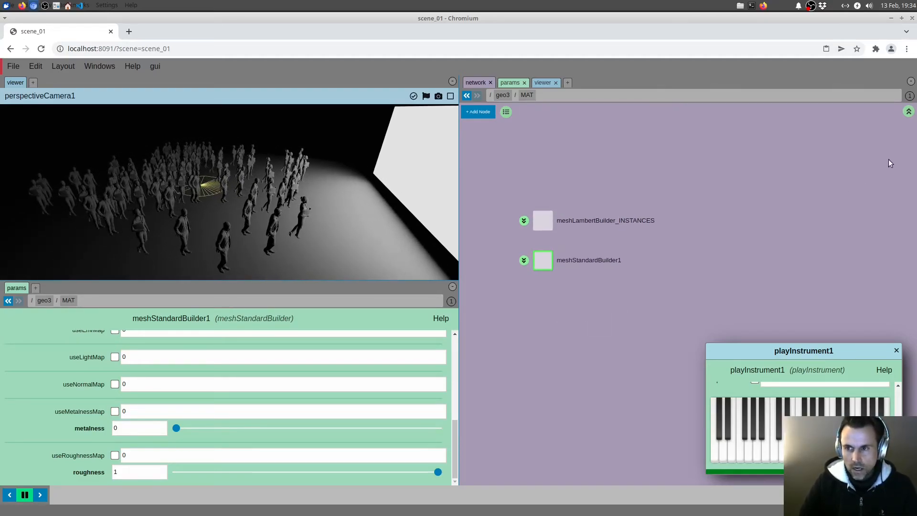
{"action": "left_click", "coordinate": [909, 111]}
{"action": "left_click", "coordinate": [909, 111]}
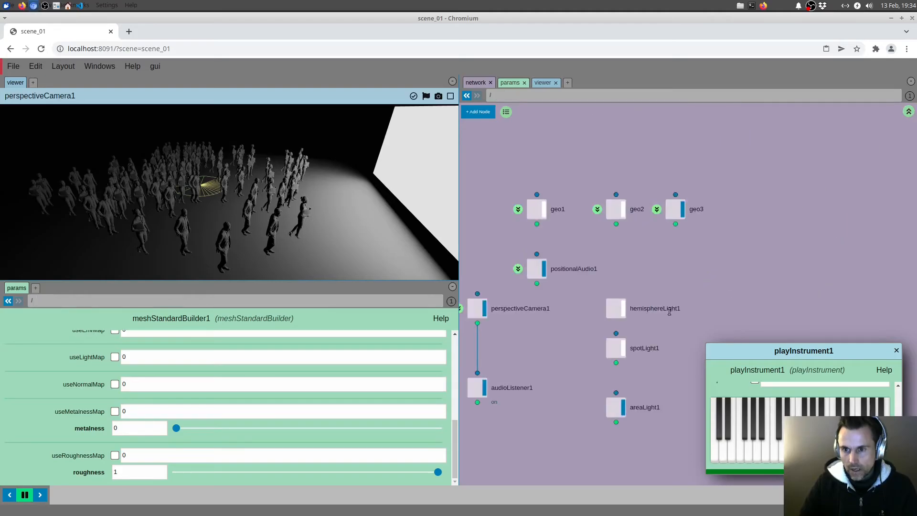
{"action": "left_click_drag", "start_coordinate": [595, 359], "coordinate": [597, 334]}
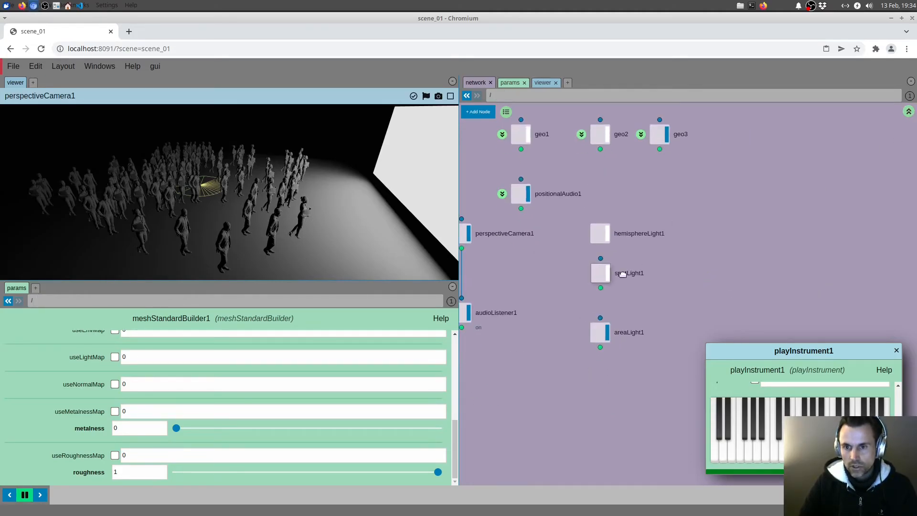
{"action": "left_click_drag", "start_coordinate": [605, 274], "coordinate": [685, 295]}
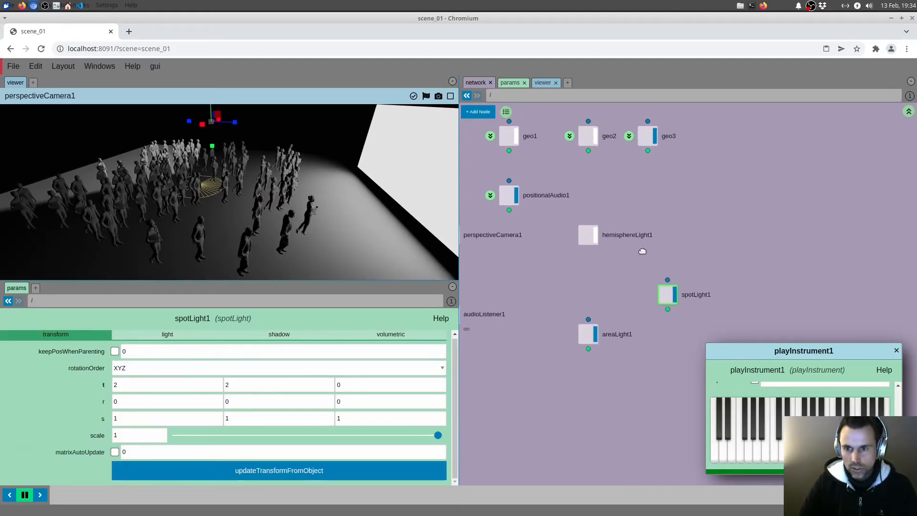
Step: Add a polarTransform node above spotLight1 and connect its output to the spot light's input
{"action": "key", "text": "Tab"}
{"action": "type", "text": "polar"}
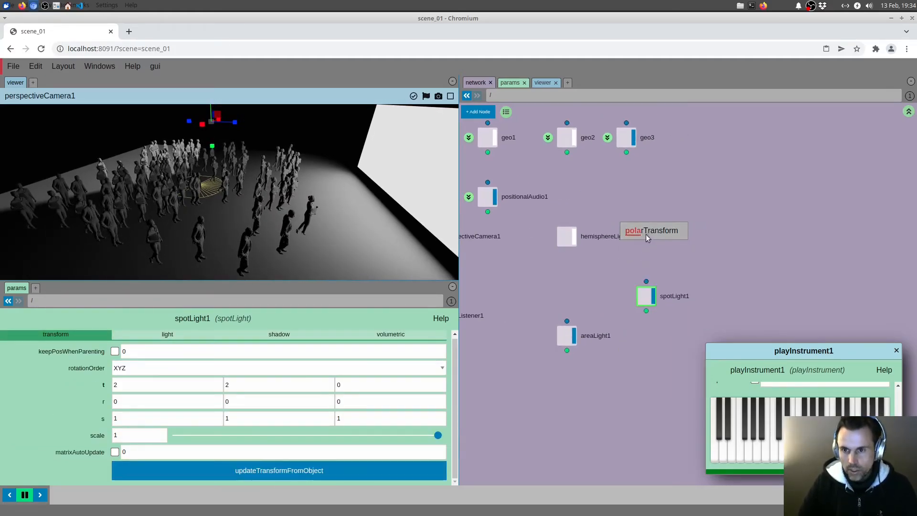
{"action": "left_click", "coordinate": [645, 234]}
{"action": "left_click_drag", "start_coordinate": [646, 271], "coordinate": [647, 282]}
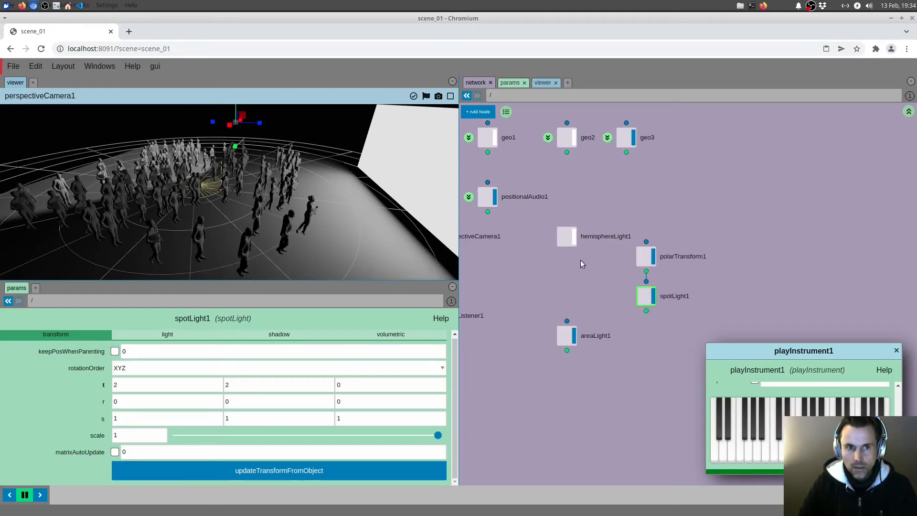
Step: Reset spotLight1's translation to 0, 0, 0
{"action": "left_click", "coordinate": [646, 257]}
{"action": "left_click", "coordinate": [687, 296]}
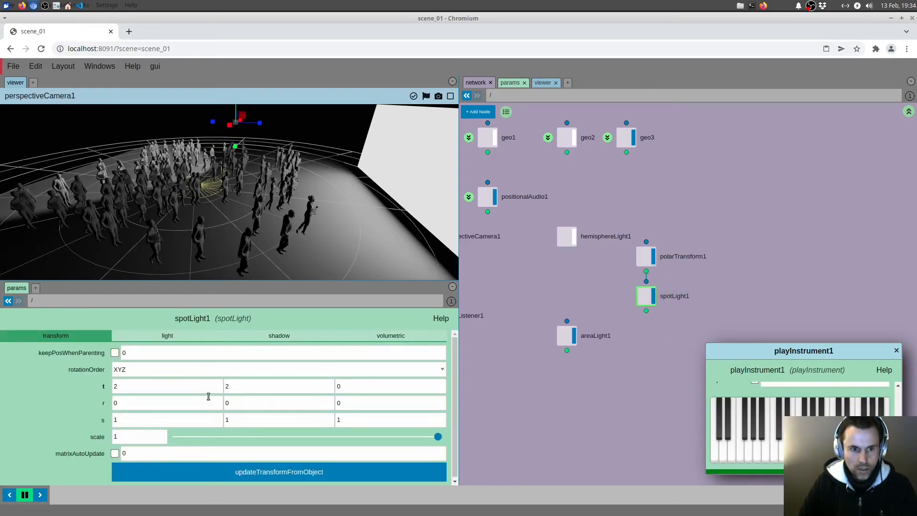
{"action": "double_click", "coordinate": [262, 387]}
{"action": "type", "text": "0"}
{"action": "double_click", "coordinate": [194, 389]}
{"action": "type", "text": "0"}
{"action": "left_click_drag", "start_coordinate": [313, 238], "coordinate": [327, 239]}
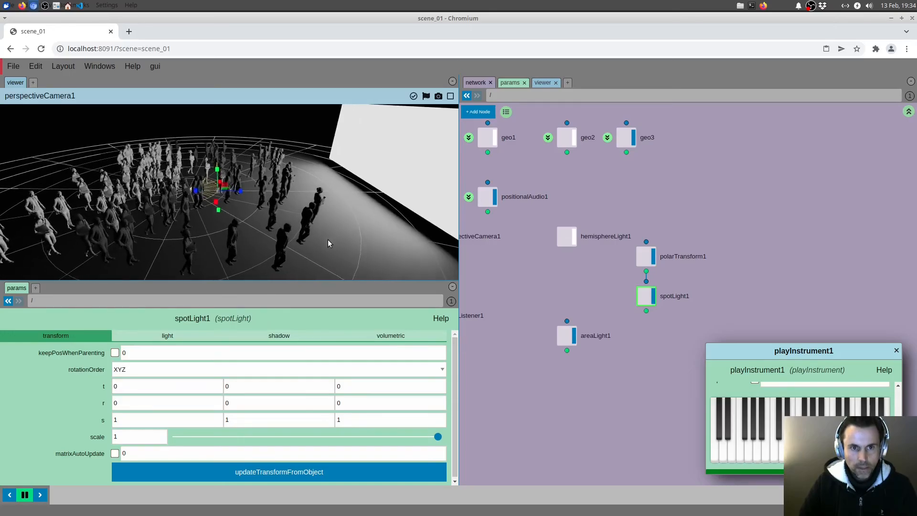
Step: Show spotLight1's helper and set polarTransform1's latitude to 25.2 and depth to 7.1
{"action": "left_click", "coordinate": [170, 335]}
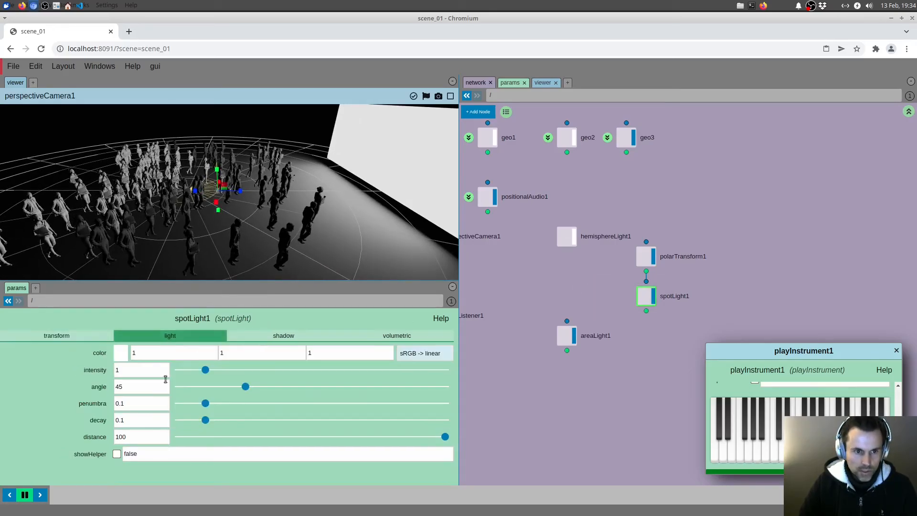
{"action": "left_click", "coordinate": [117, 454]}
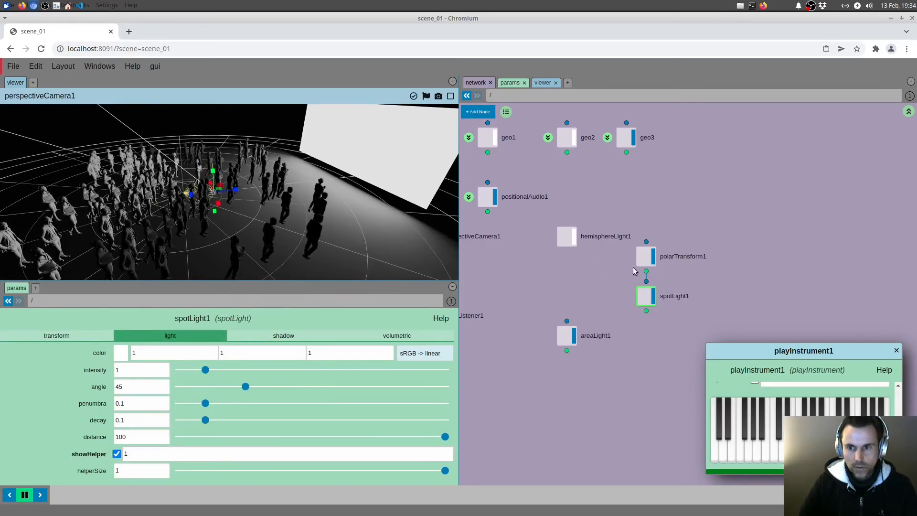
{"action": "left_click", "coordinate": [645, 257]}
{"action": "left_click_drag", "start_coordinate": [206, 389], "coordinate": [368, 388]}
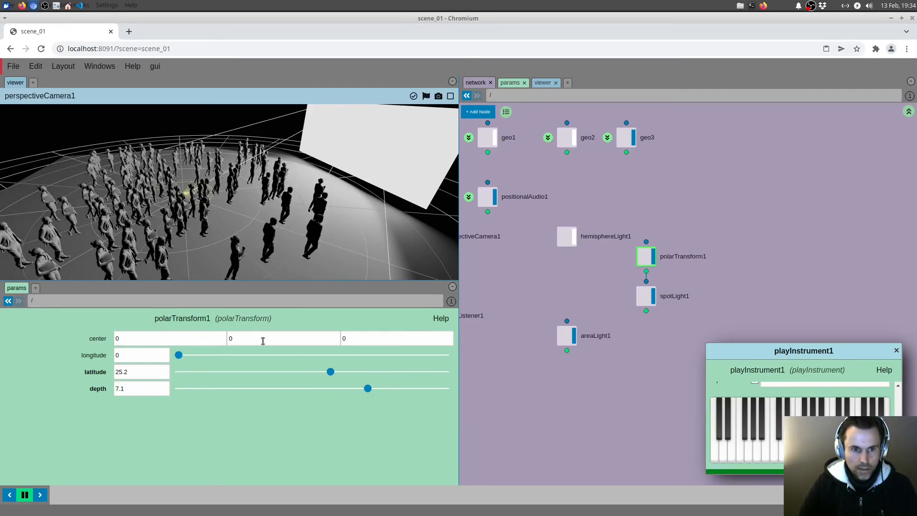
Step: Turn off polarTransform1's display and hide spotLight1's helper
{"action": "left_click", "coordinate": [652, 261]}
{"action": "left_click", "coordinate": [646, 296]}
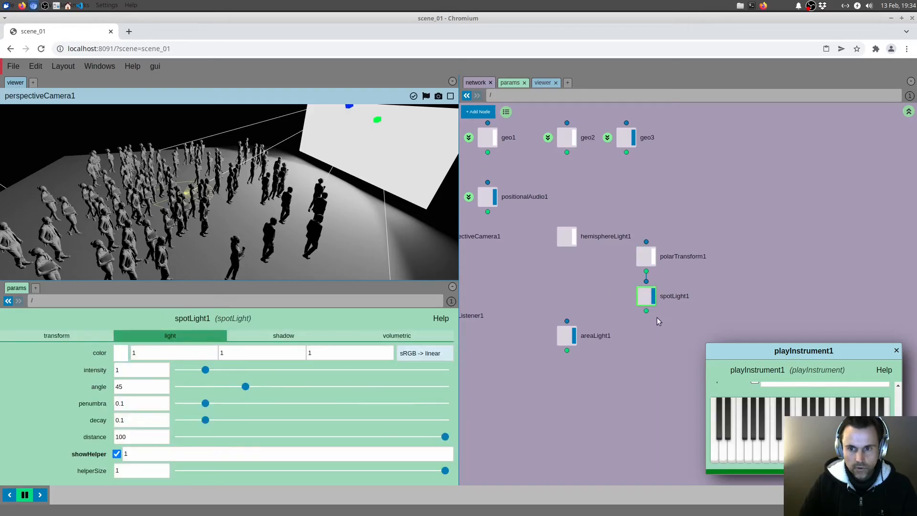
{"action": "left_click", "coordinate": [116, 454]}
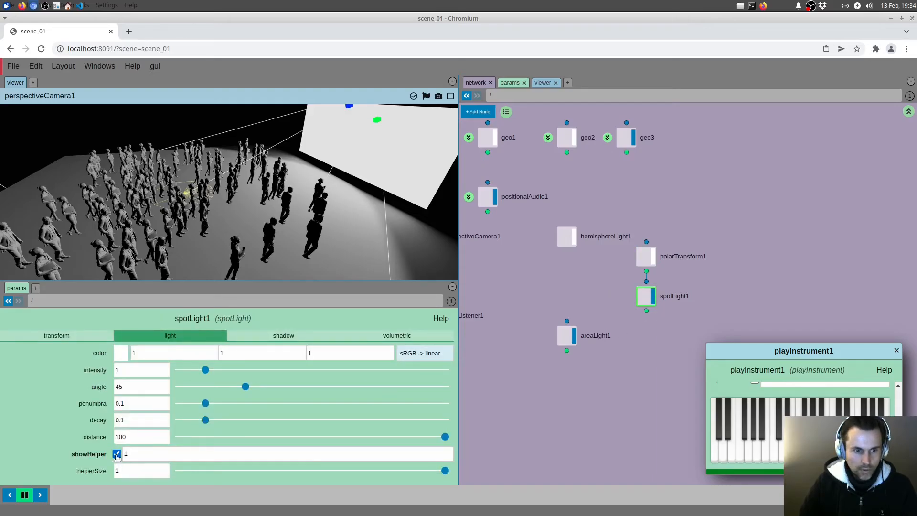
Step: Enable shadow casting on spotLight1
{"action": "left_click", "coordinate": [270, 339]}
{"action": "left_click", "coordinate": [117, 353]}
{"action": "mouse_move", "coordinate": [287, 228]}
{"action": "left_mouse_down"}
{"action": "mouse_move", "coordinate": [259, 222]}
{"action": "mouse_move", "coordinate": [274, 223]}
{"action": "left_mouse_up"}
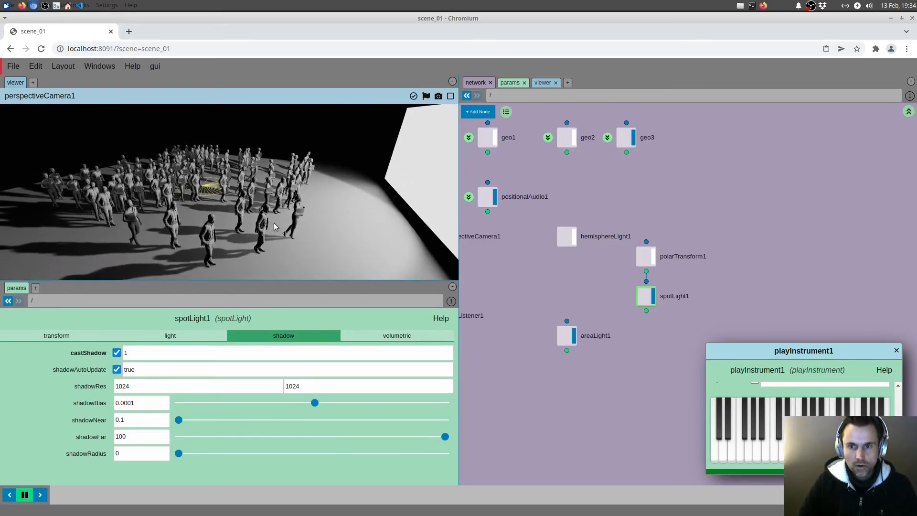
Step: Delete the hemisphereLight1 node
{"action": "left_click_drag", "start_coordinate": [568, 280], "coordinate": [616, 295]}
{"action": "left_click", "coordinate": [615, 250]}
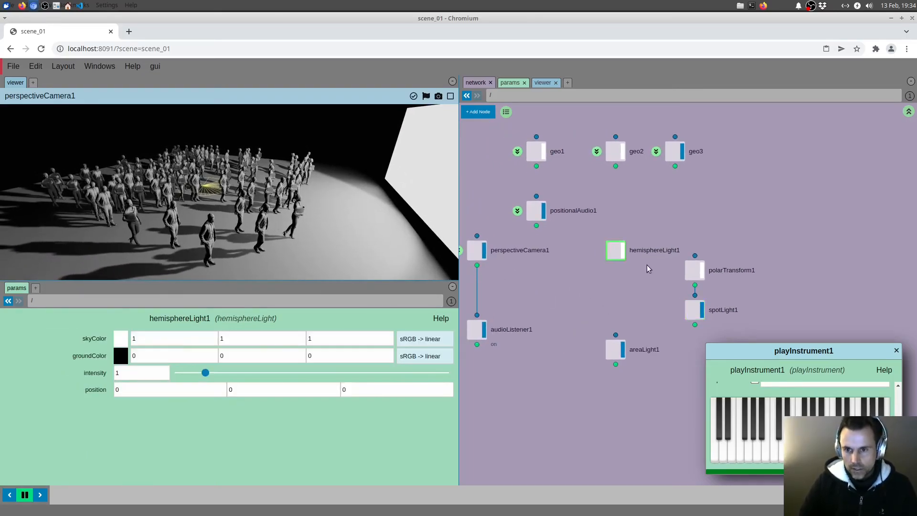
{"action": "key", "text": "Delete"}
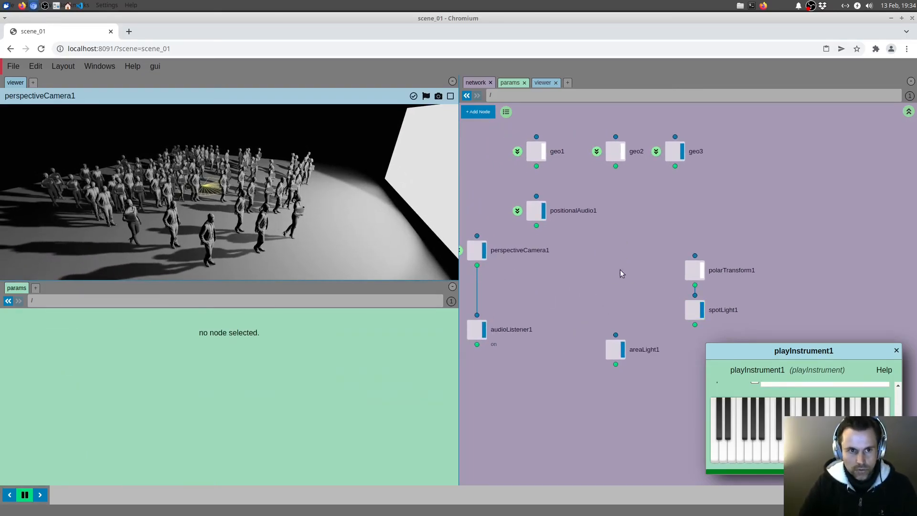
Step: Hide the helper of positionalAudio1
{"action": "left_click_drag", "start_coordinate": [635, 279], "coordinate": [738, 288]}
{"action": "left_click", "coordinate": [640, 219]}
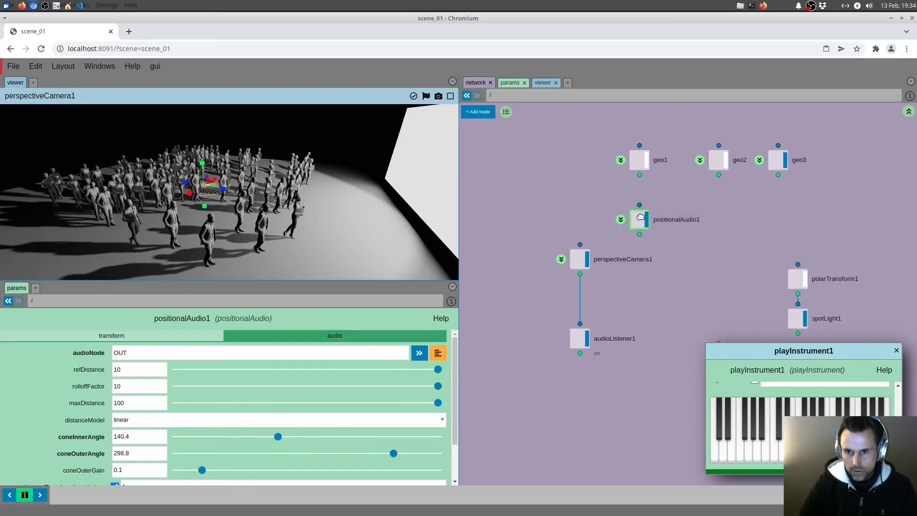
{"action": "scroll", "coordinate": [105, 430], "scroll_direction": "down", "scroll_amount": 1}
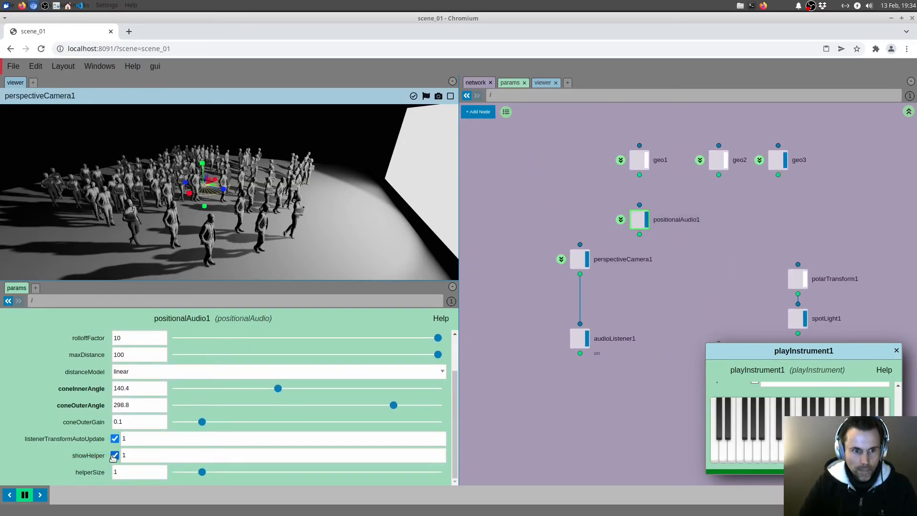
{"action": "left_click", "coordinate": [633, 306]}
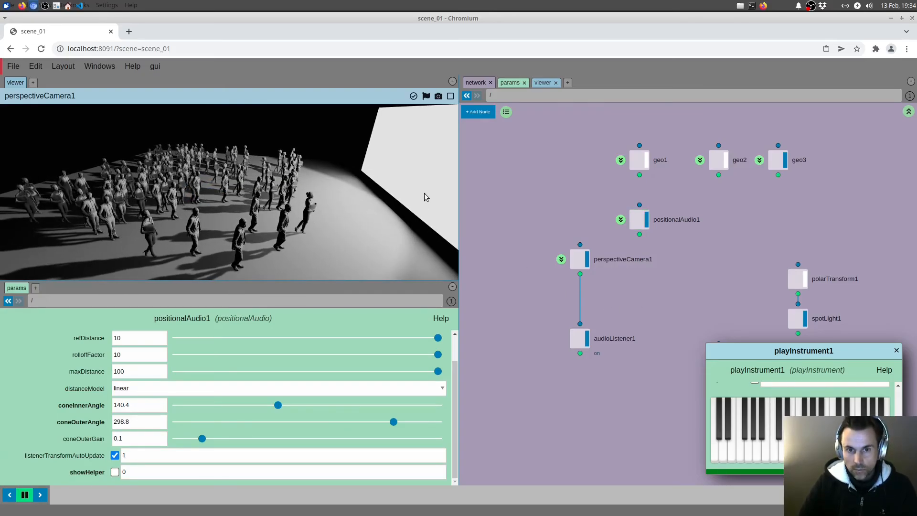
Step: Copy the value parameter of the meter1 node inside positionalAudio1
{"action": "left_click_drag", "start_coordinate": [637, 281], "coordinate": [585, 278]}
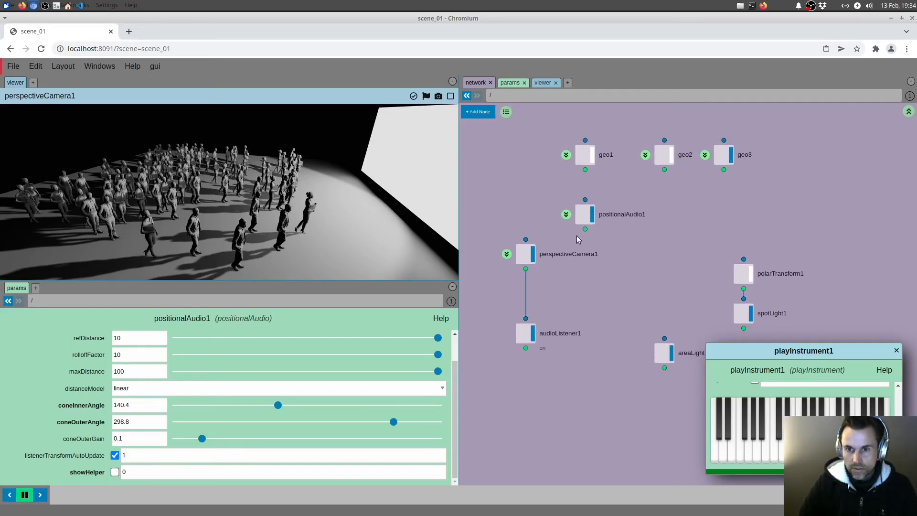
{"action": "left_click", "coordinate": [566, 215]}
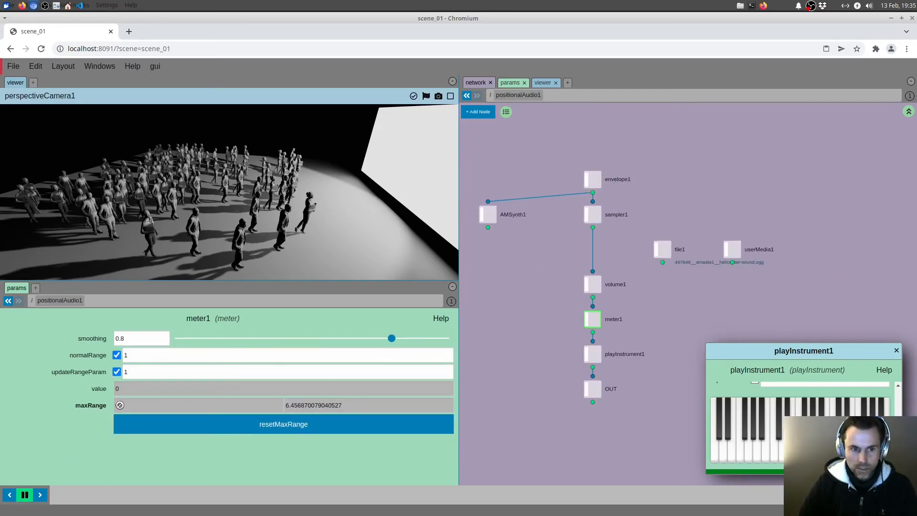
{"action": "right_click", "coordinate": [96, 389]}
{"action": "mouse_move", "coordinate": [129, 404]}
{"action": "left_click", "coordinate": [185, 403]}
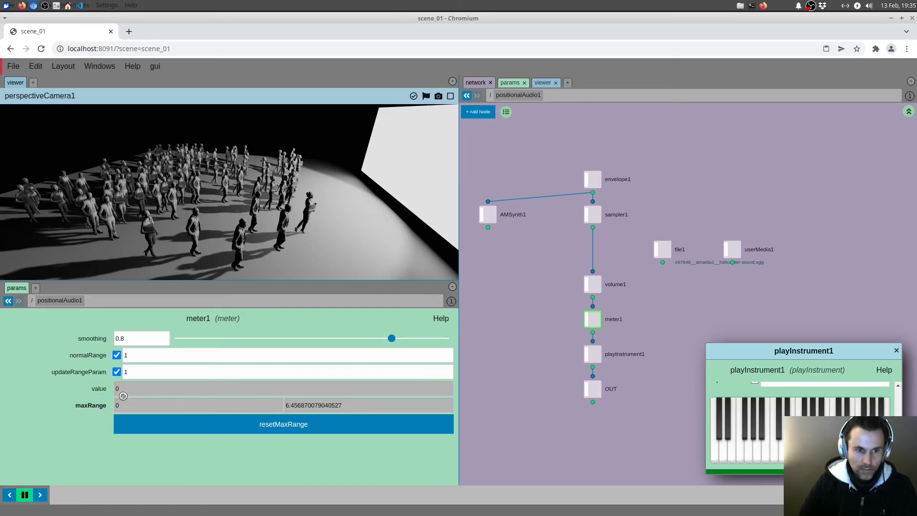
Step: Paste the copied meter value into areaLight1's intensity as an absolute reference
{"action": "left_click", "coordinate": [909, 112]}
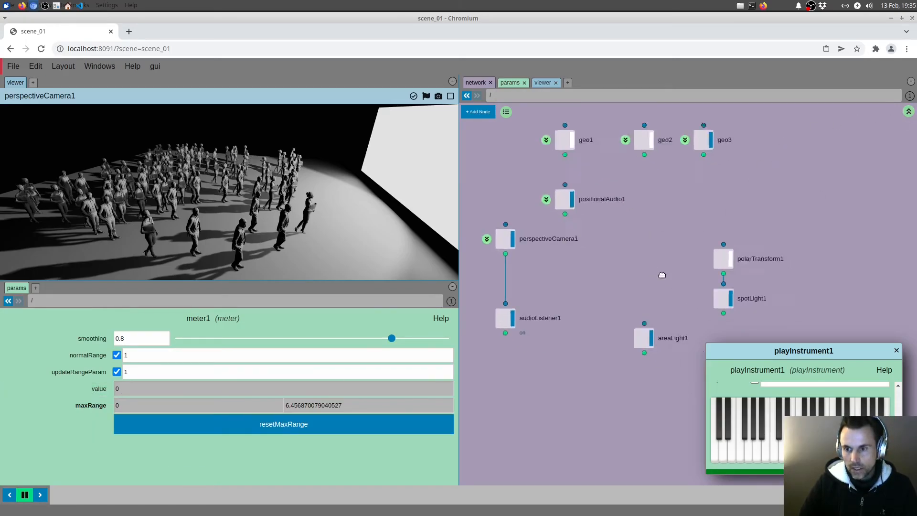
{"action": "left_click", "coordinate": [626, 323]}
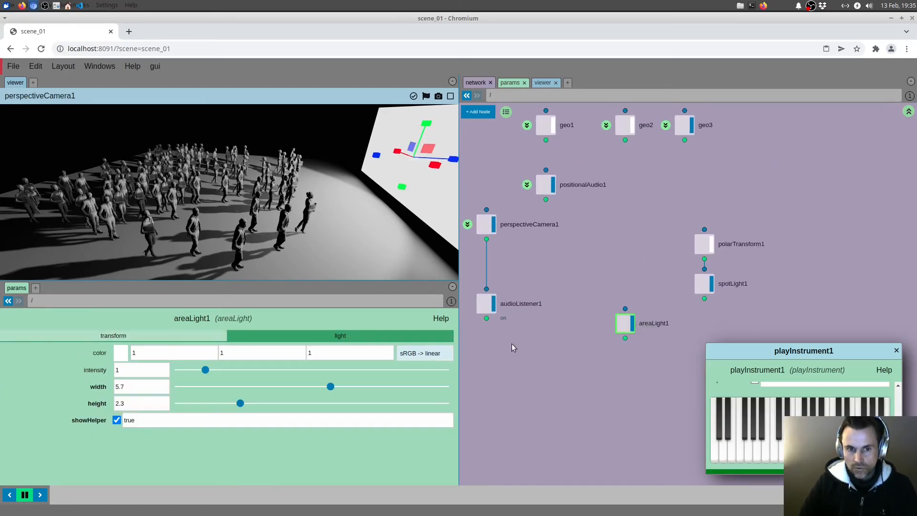
{"action": "right_click", "coordinate": [95, 379]}
{"action": "mouse_move", "coordinate": [156, 405]}
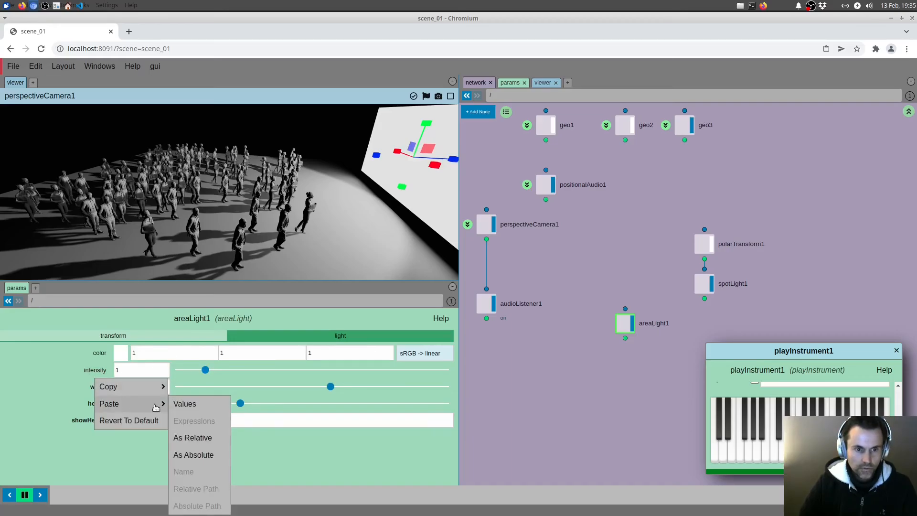
{"action": "left_click", "coordinate": [194, 454]}
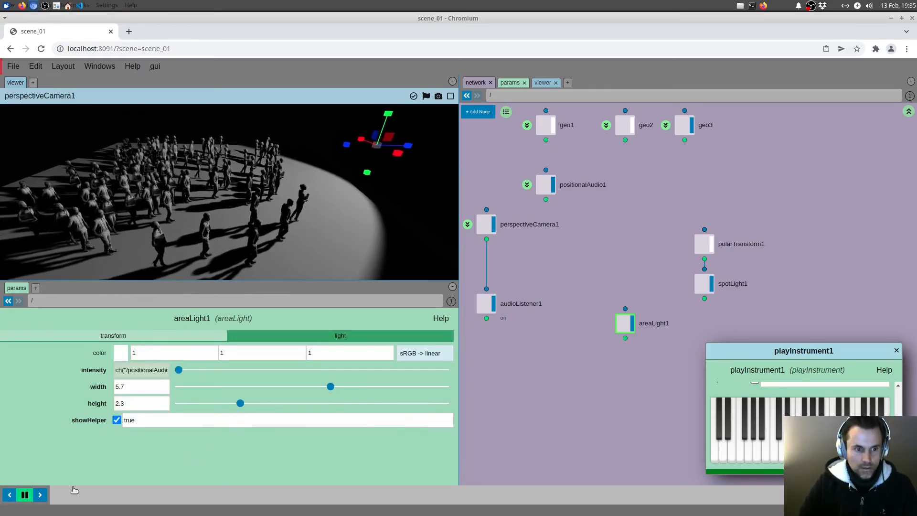
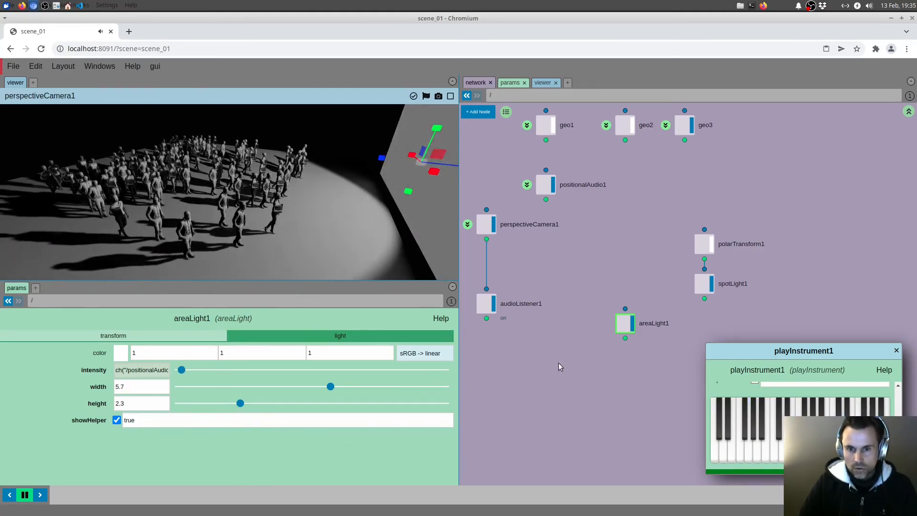
Step: Copy areaLight1's intensity expression into spotLight1's intensity so both lights follow the positionalAudio1 meter
{"action": "left_click", "coordinate": [149, 372]}
{"action": "key", "text": "ctrl+a"}
{"action": "key", "text": "ctrl+c"}
{"action": "left_click_drag", "start_coordinate": [650, 277], "coordinate": [733, 291]}
{"action": "left_click", "coordinate": [186, 336]}
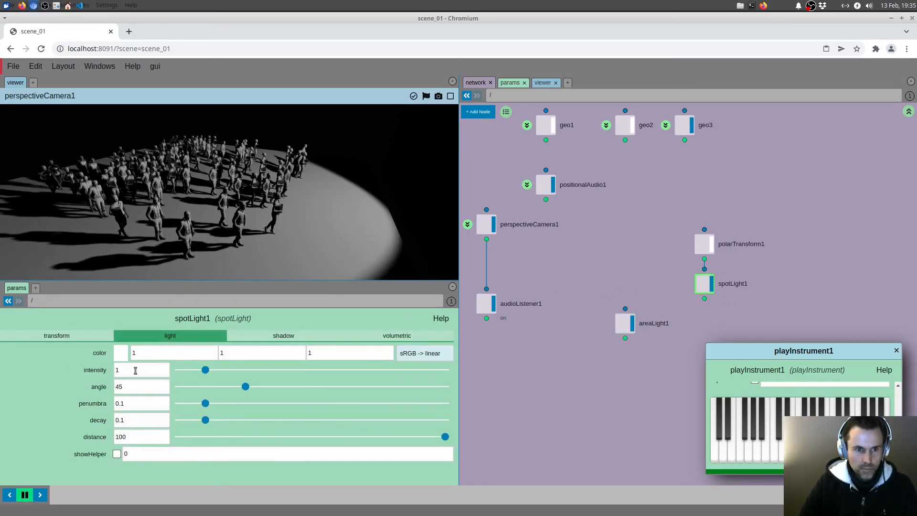
{"action": "left_click", "coordinate": [135, 370]}
{"action": "key", "text": "ctrl+a"}
{"action": "key", "text": "ctrl+v"}
{"action": "left_click", "coordinate": [594, 273]}
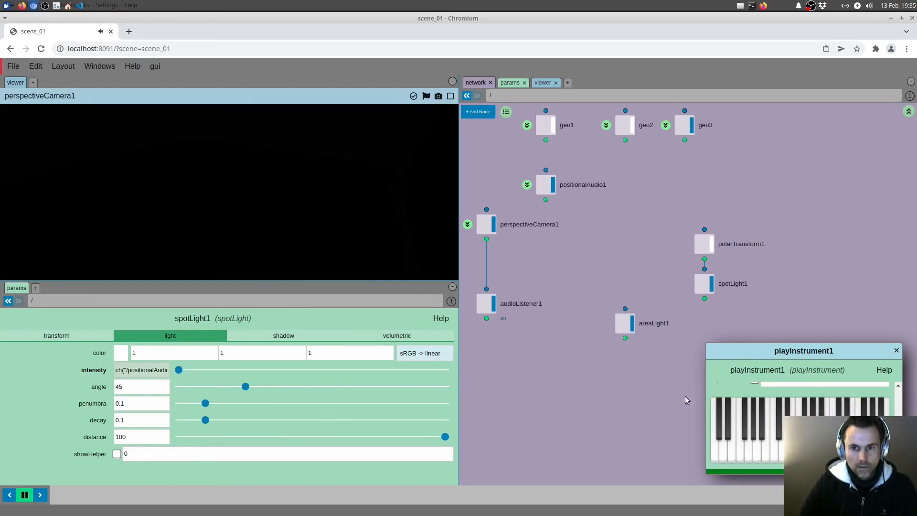
Step: Play notes on the playInstrument1 keyboard from several camera angles to test how the lights respond to the sound
{"action": "mouse_move", "coordinate": [759, 454]}
{"action": "left_mouse_down"}
{"action": "mouse_move", "coordinate": [874, 454]}
{"action": "mouse_move", "coordinate": [858, 453]}
{"action": "left_mouse_up"}
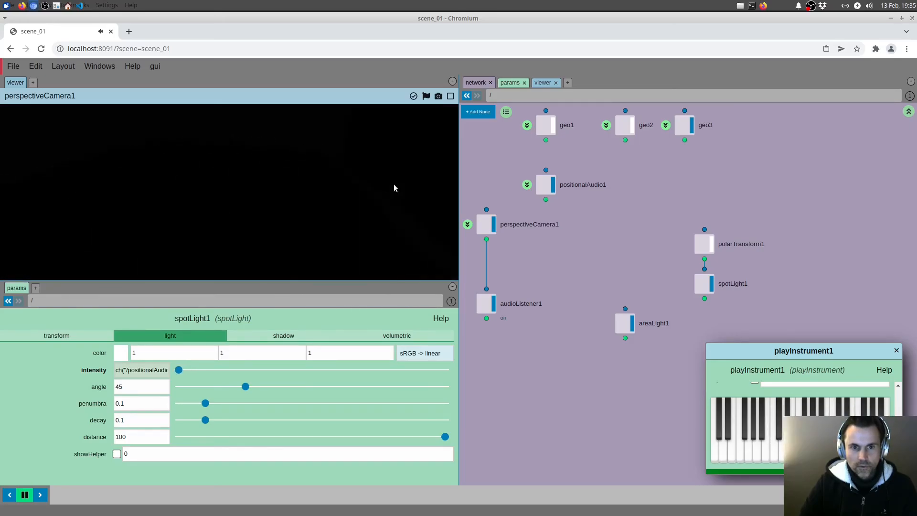
{"action": "left_click_drag", "start_coordinate": [738, 446], "coordinate": [850, 450]}
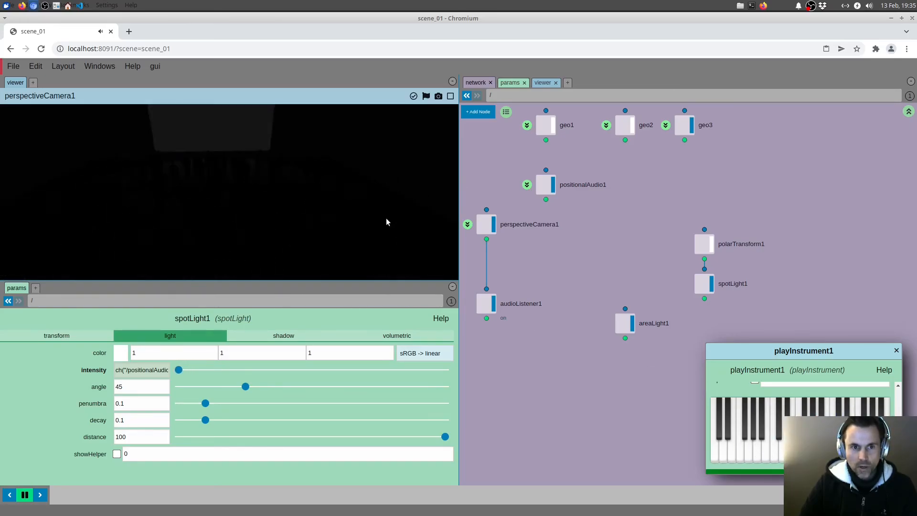
{"action": "left_click_drag", "start_coordinate": [742, 451], "coordinate": [824, 450]}
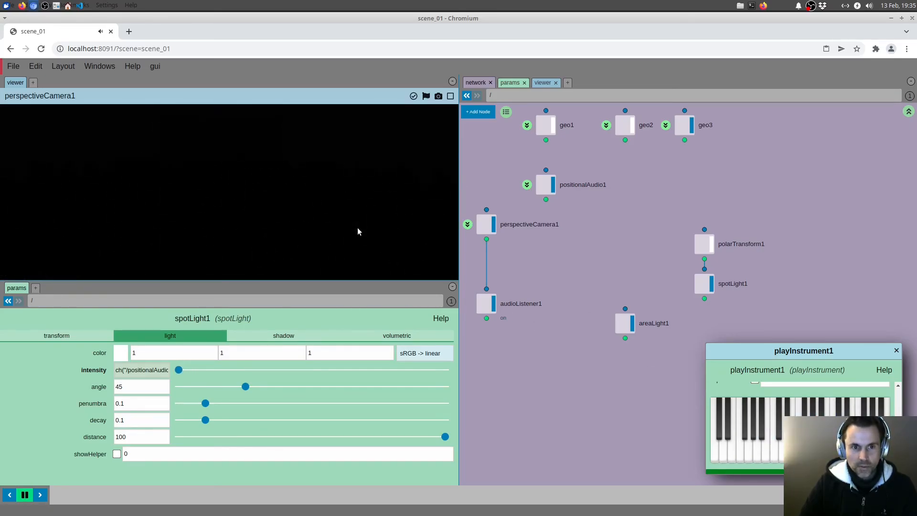
{"action": "left_click_drag", "start_coordinate": [732, 449], "coordinate": [833, 450]}
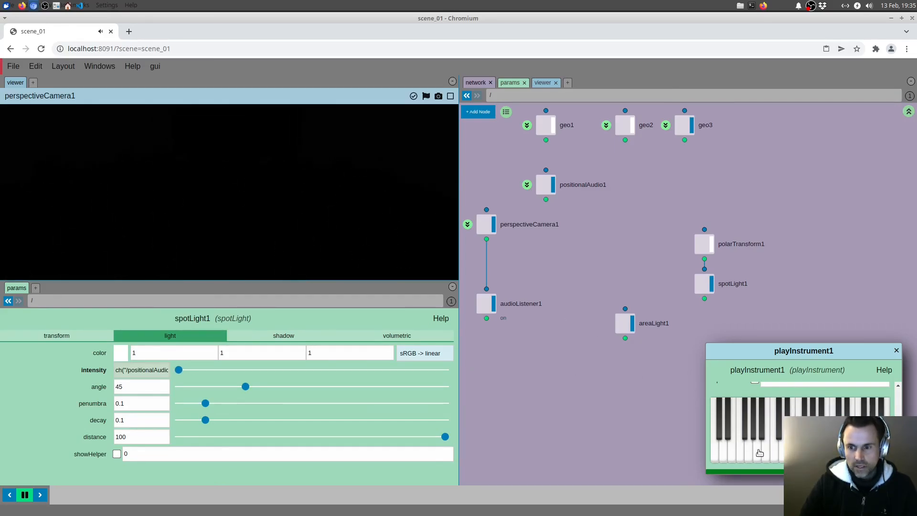
{"action": "mouse_move", "coordinate": [750, 454]}
{"action": "left_mouse_down"}
{"action": "mouse_move", "coordinate": [826, 449]}
{"action": "mouse_move", "coordinate": [782, 444]}
{"action": "left_mouse_up"}
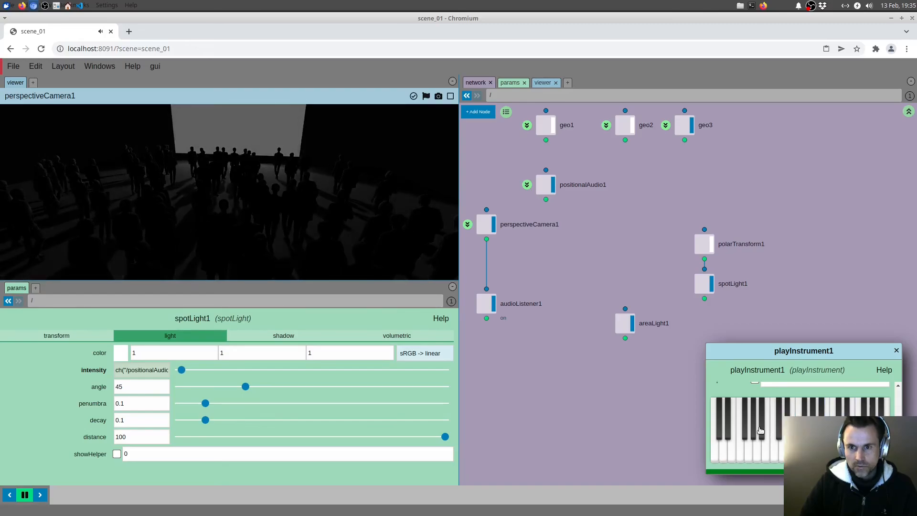
Step: Show the helper of positionalAudio1 to display its sound cone in the scene
{"action": "left_click", "coordinate": [550, 191]}
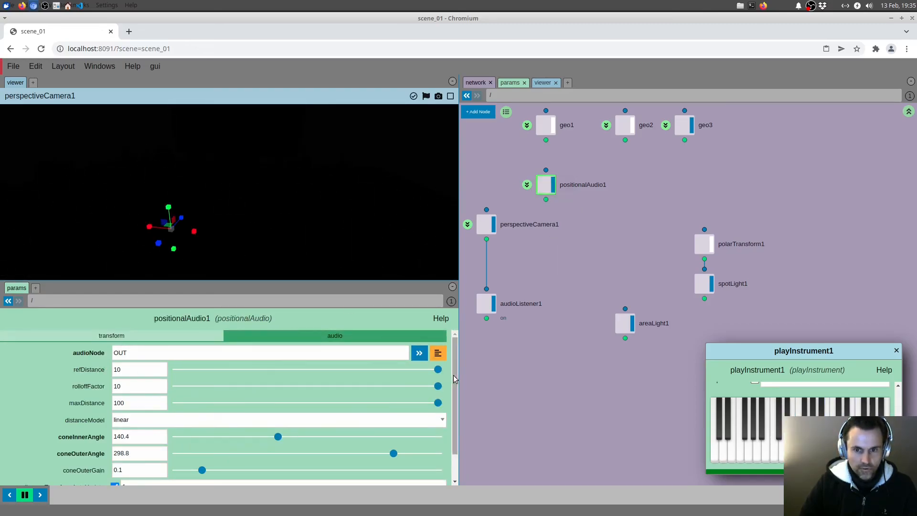
{"action": "left_click_drag", "start_coordinate": [454, 388], "coordinate": [454, 419]}
{"action": "left_click", "coordinate": [114, 472]}
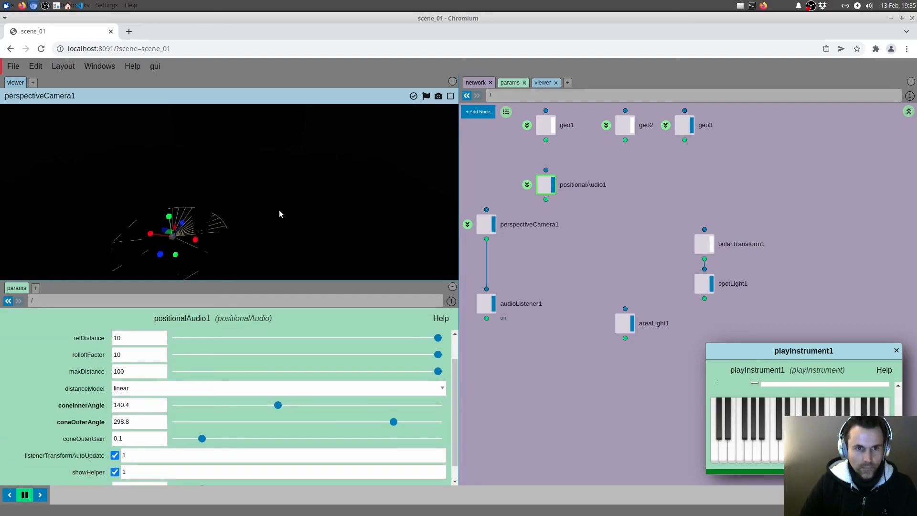
{"action": "left_click_drag", "start_coordinate": [285, 214], "coordinate": [190, 245]}
Step: Add a hemisphereLight node between positionalAudio1 and areaLight1, and set its intensity to 0.2
{"action": "left_click_drag", "start_coordinate": [612, 244], "coordinate": [616, 238]}
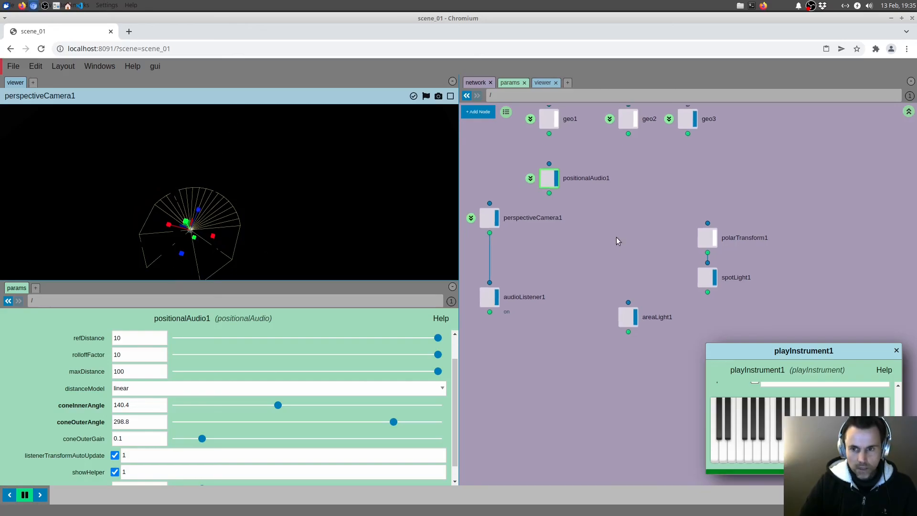
{"action": "key", "text": "Tab"}
{"action": "type", "text": "hem"}
{"action": "key", "text": "Return"}
{"action": "left_click", "coordinate": [623, 232]}
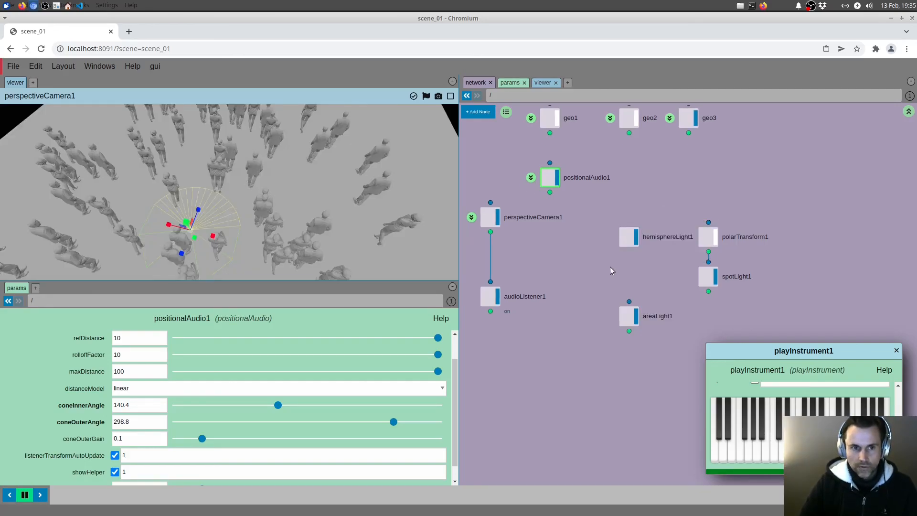
{"action": "left_click", "coordinate": [621, 245]}
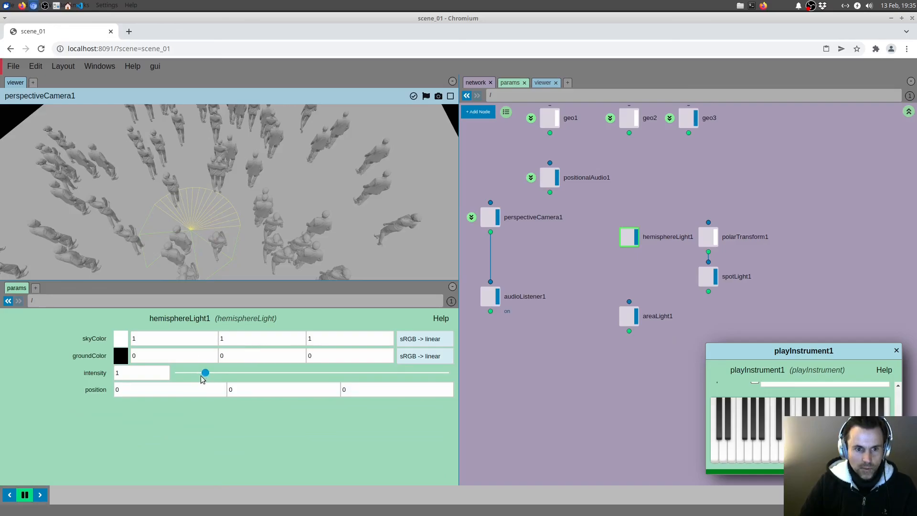
{"action": "left_click_drag", "start_coordinate": [206, 372], "coordinate": [184, 373]}
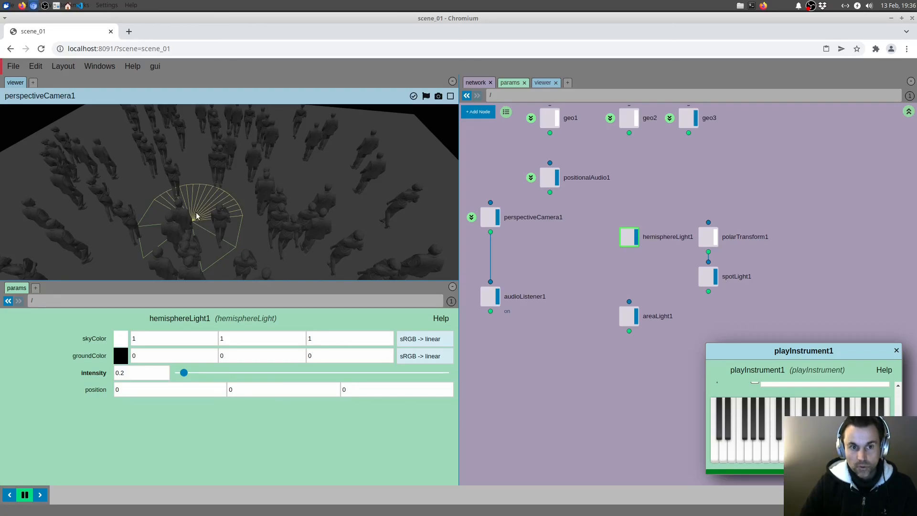
{"action": "left_click_drag", "start_coordinate": [214, 238], "coordinate": [277, 207]}
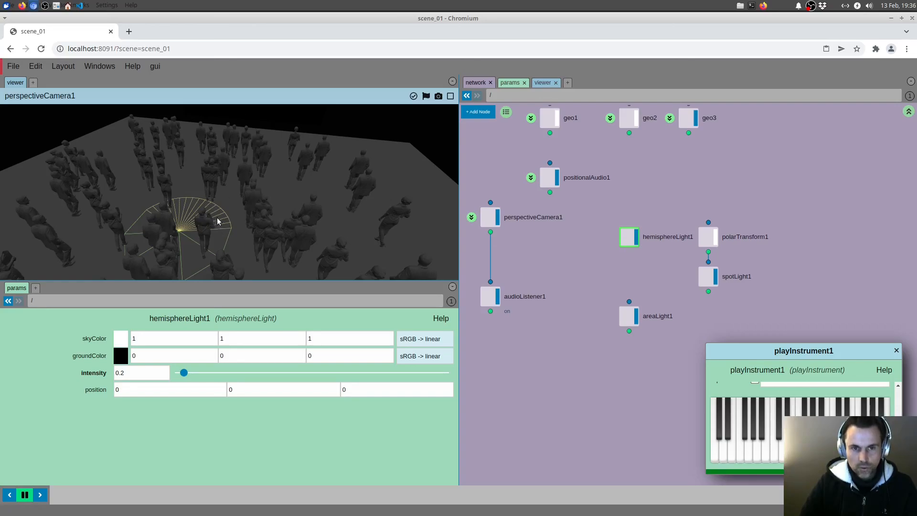
{"action": "left_click_drag", "start_coordinate": [275, 217], "coordinate": [258, 212]}
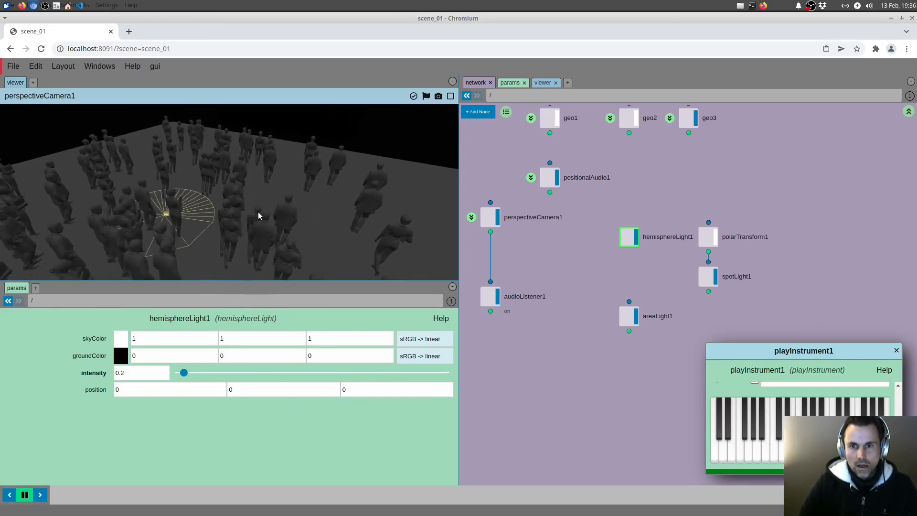